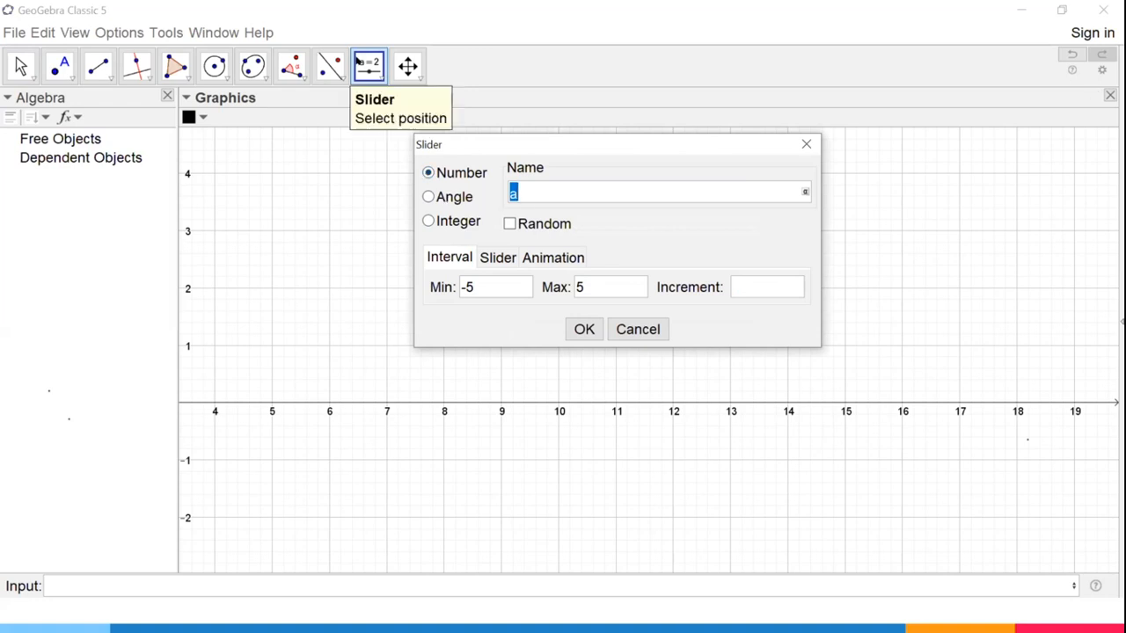
# Create a horizontal angle slider named α with oscillating animation at speed 1, and set it to 82°.
pyautogui.click(428, 196)
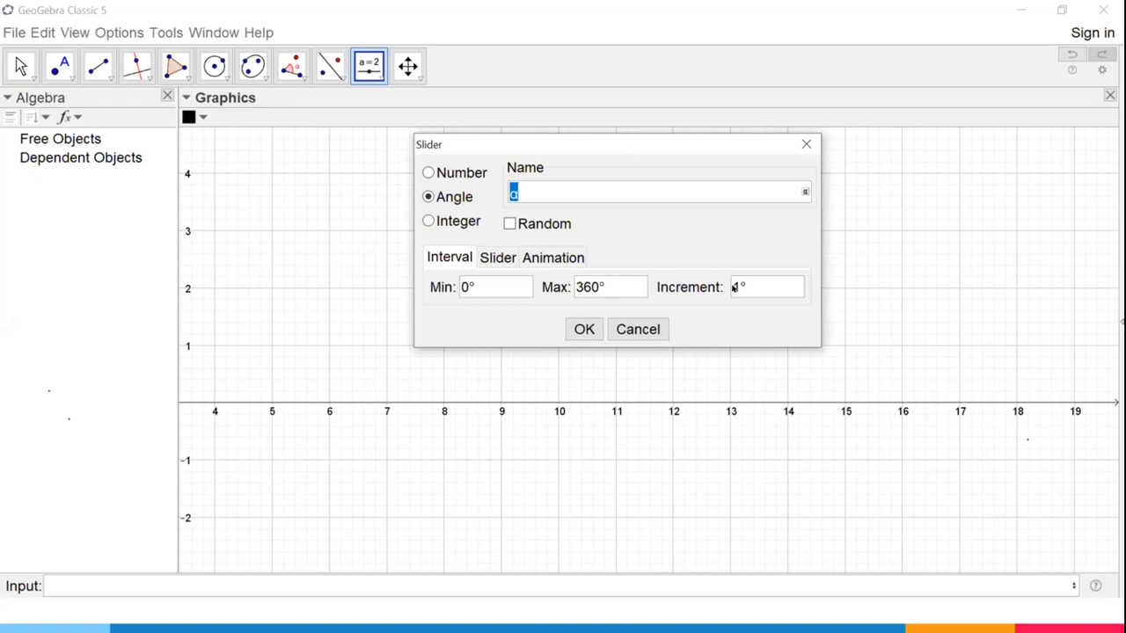
pyautogui.click(497, 257)
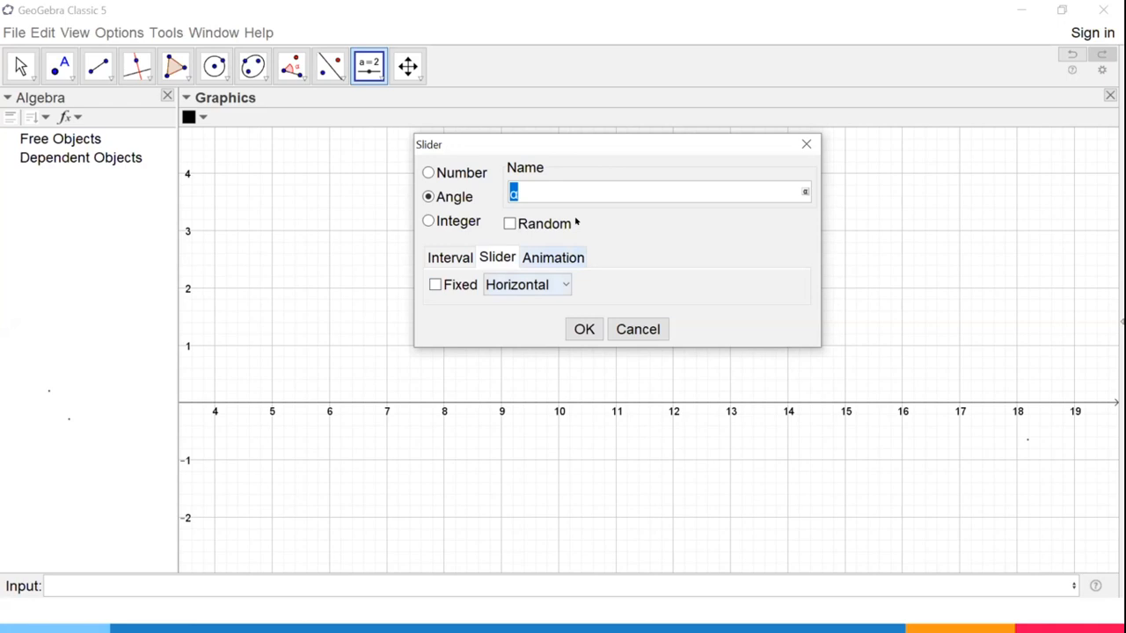
pyautogui.click(563, 285)
pyautogui.click(540, 306)
pyautogui.click(554, 258)
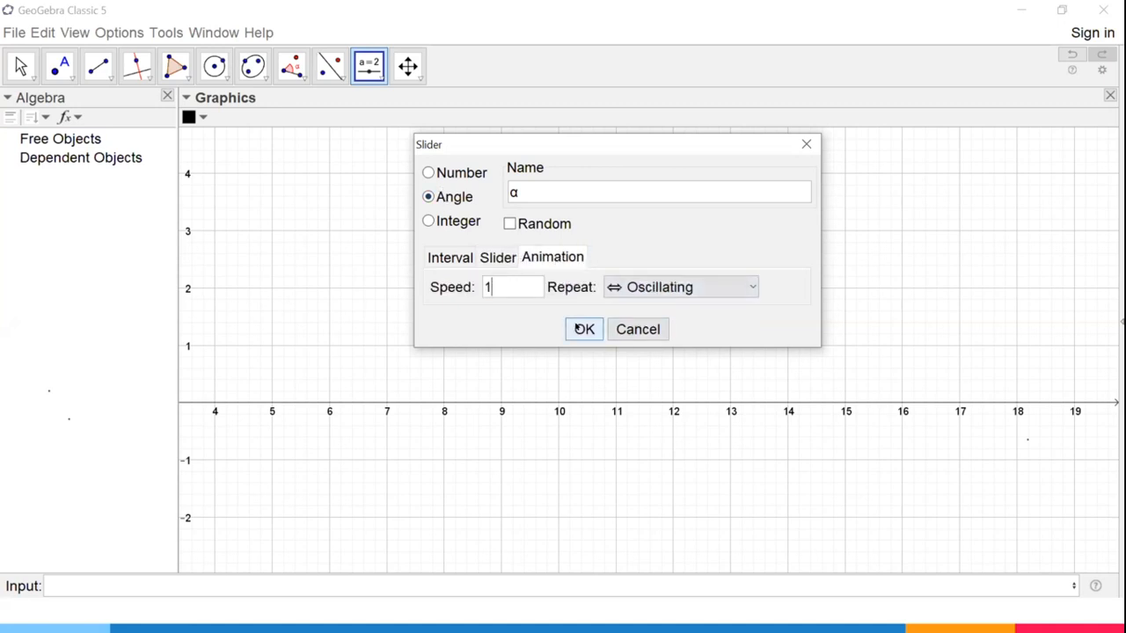
pyautogui.click(581, 327)
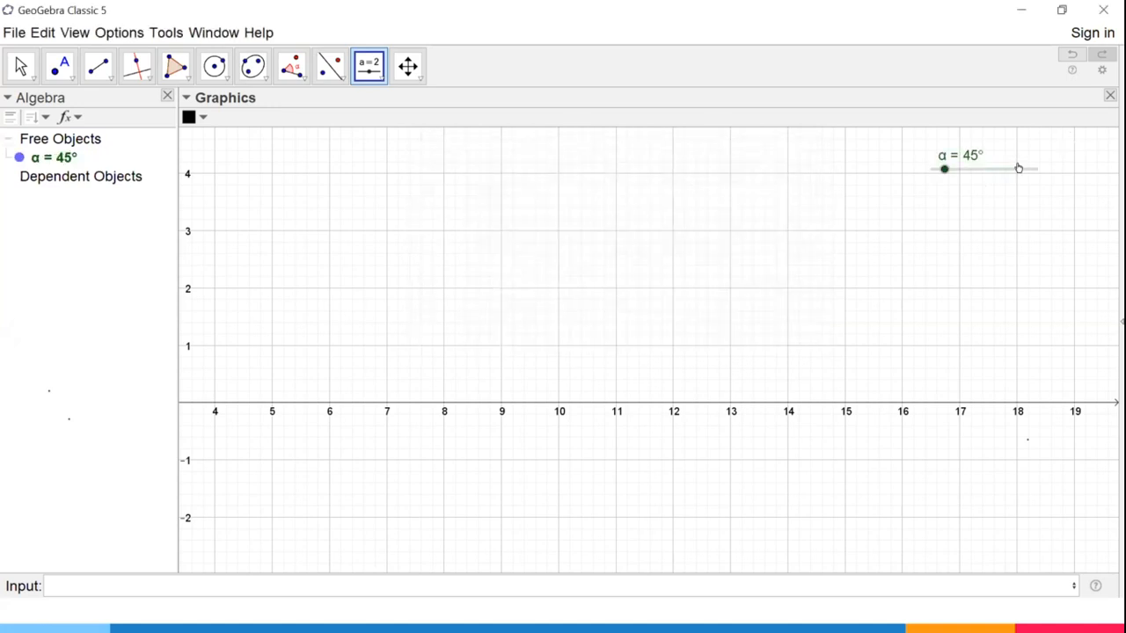
pyautogui.click(20, 64)
pyautogui.moveTo(942, 167)
pyautogui.mouseDown()
pyautogui.moveTo(1035, 169)
pyautogui.moveTo(923, 170)
pyautogui.moveTo(963, 168)
pyautogui.moveTo(923, 170)
pyautogui.moveTo(953, 168)
pyautogui.mouseUp()
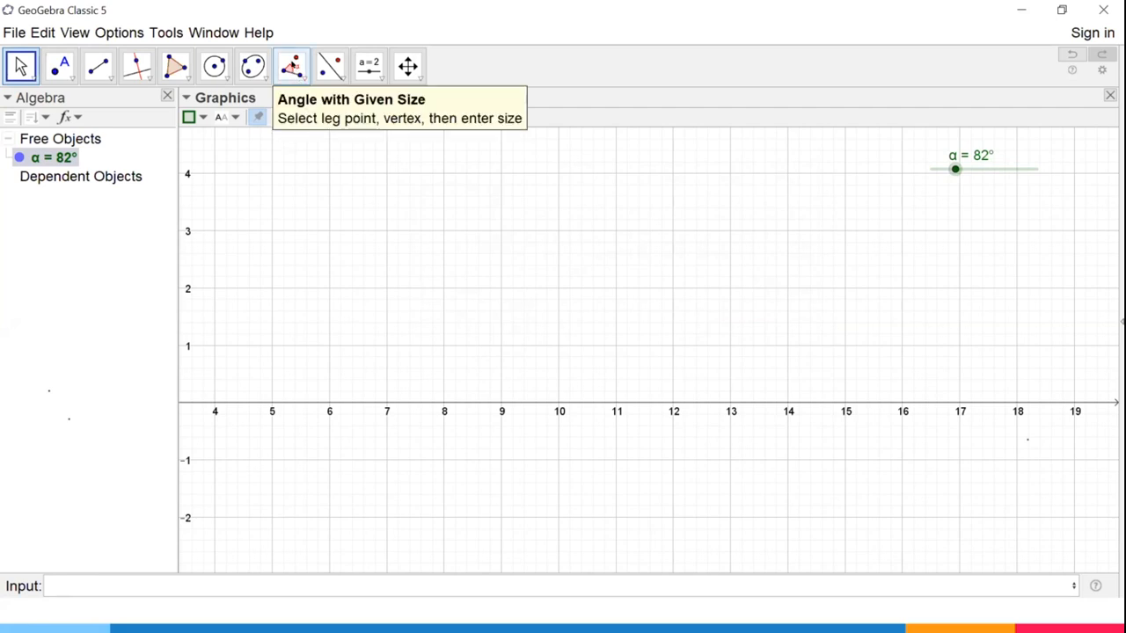
# Construct a counterclockwise angle of size α with leg point A at (13, 1) and vertex B at (8, 1).
pyautogui.click(291, 66)
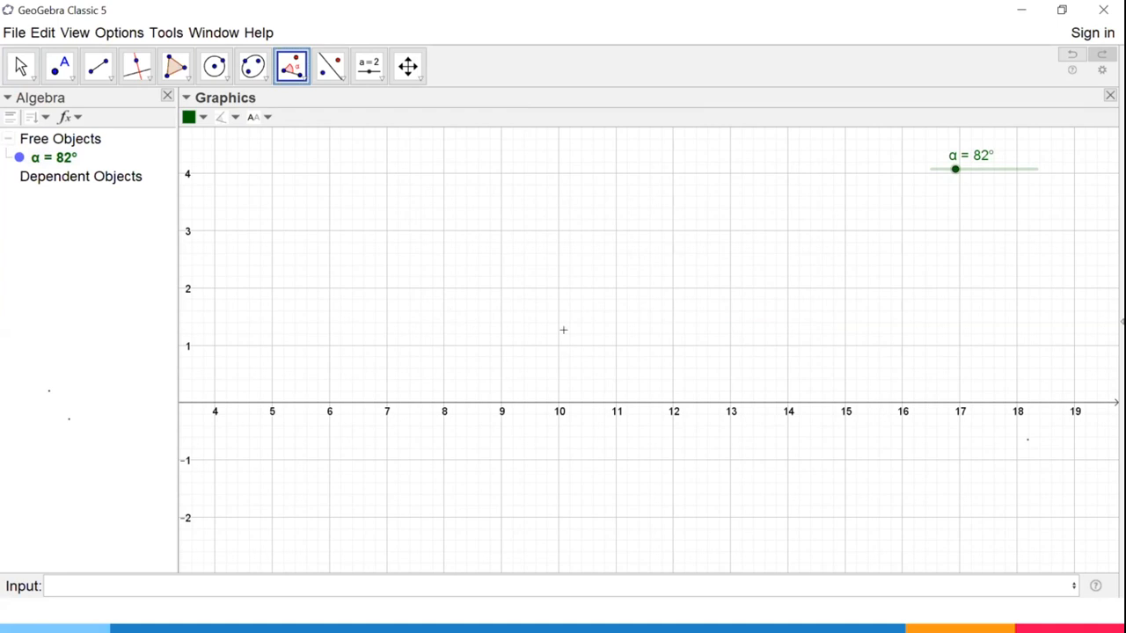
pyautogui.click(722, 340)
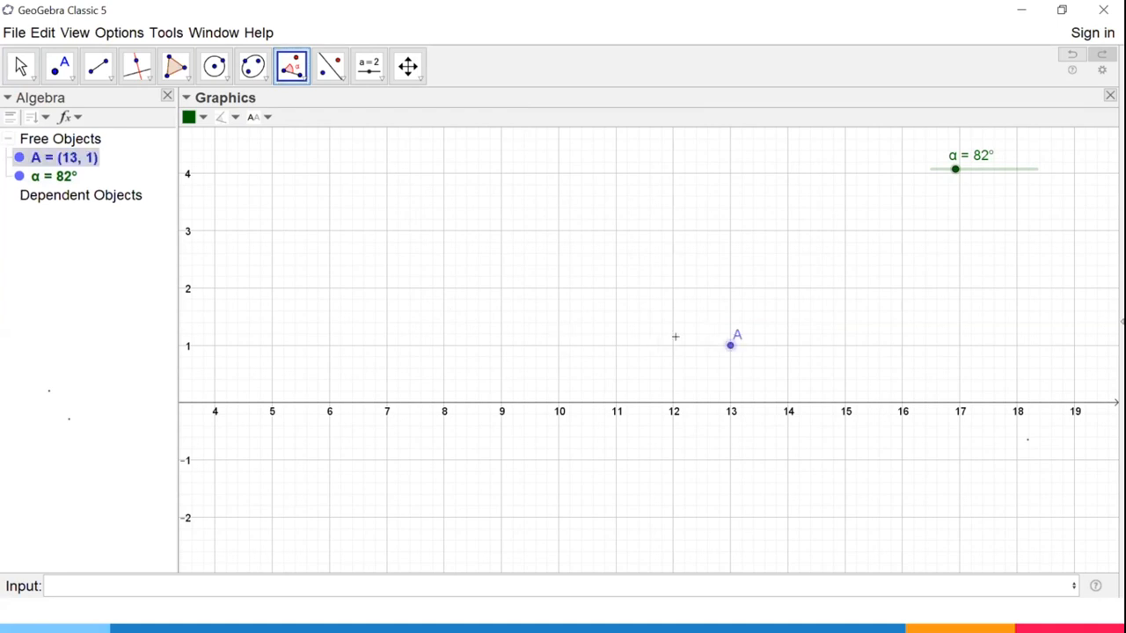
pyautogui.click(439, 345)
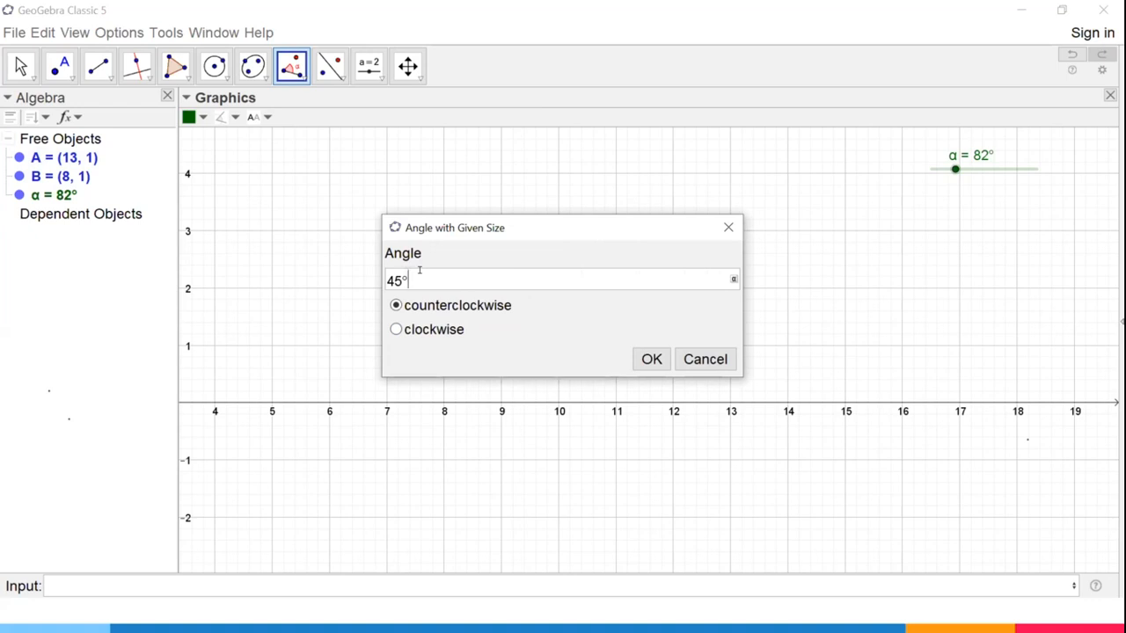
pyautogui.moveTo(419, 269); pyautogui.dragTo(354, 270)
pyautogui.press('BackSpace')
pyautogui.click(733, 278)
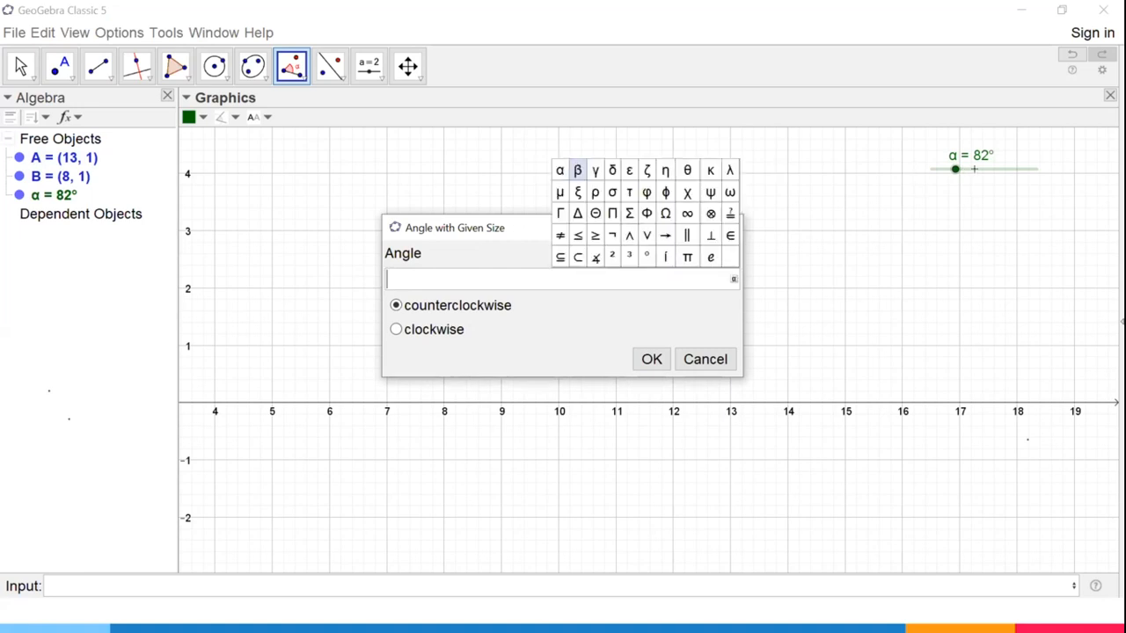
pyautogui.click(558, 170)
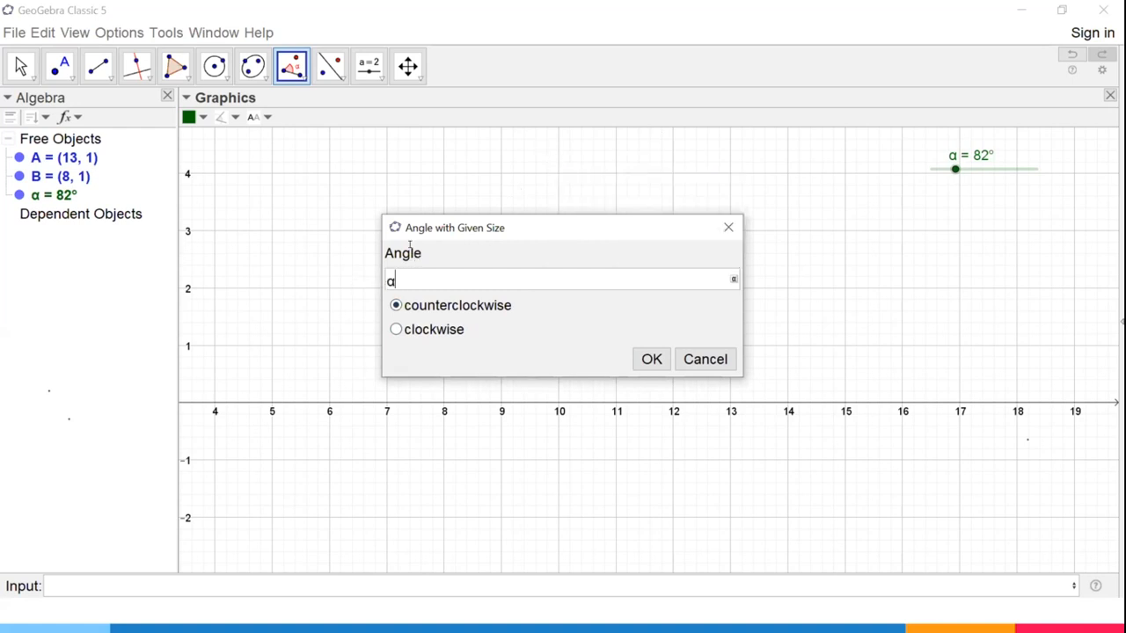
pyautogui.click(655, 355)
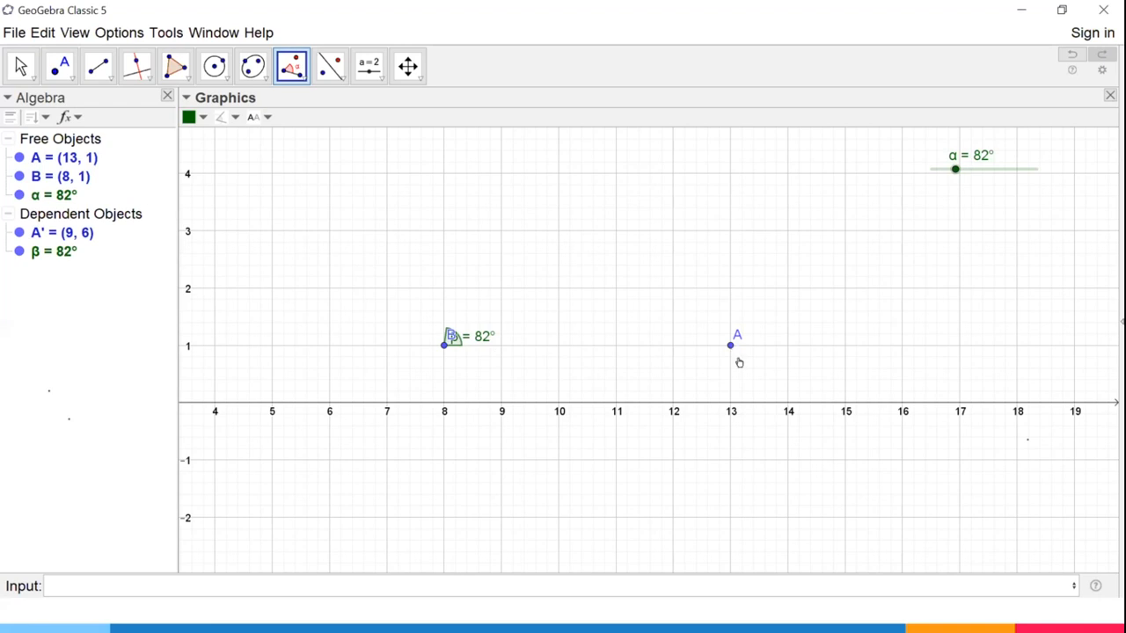
# Draw a segment from vertex B to point A.
pyautogui.click(99, 68)
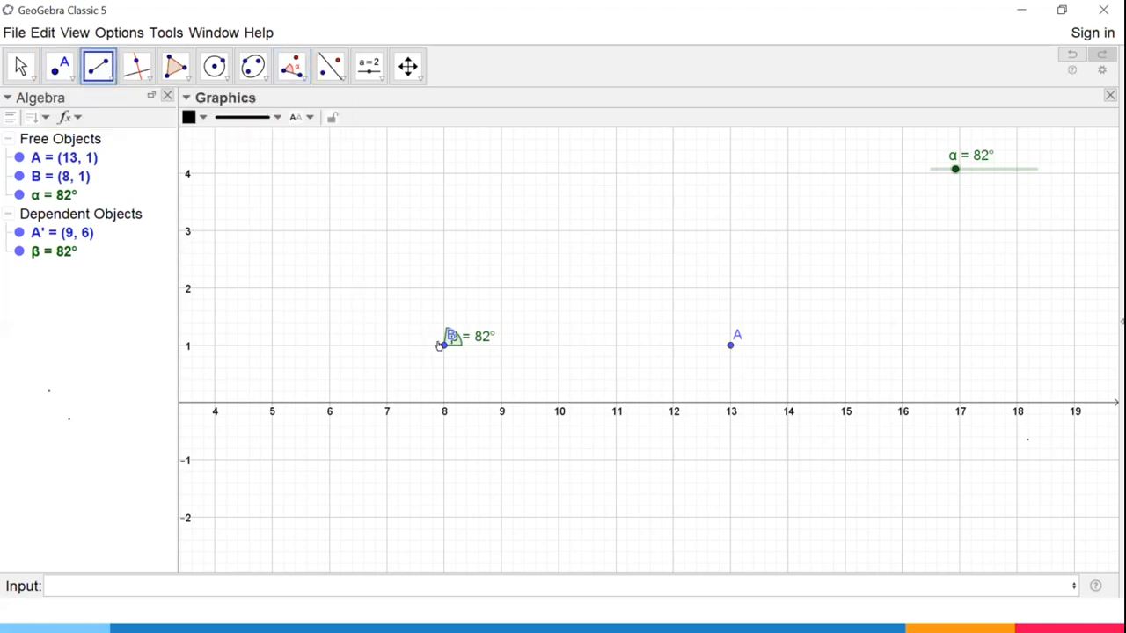
pyautogui.click(443, 345)
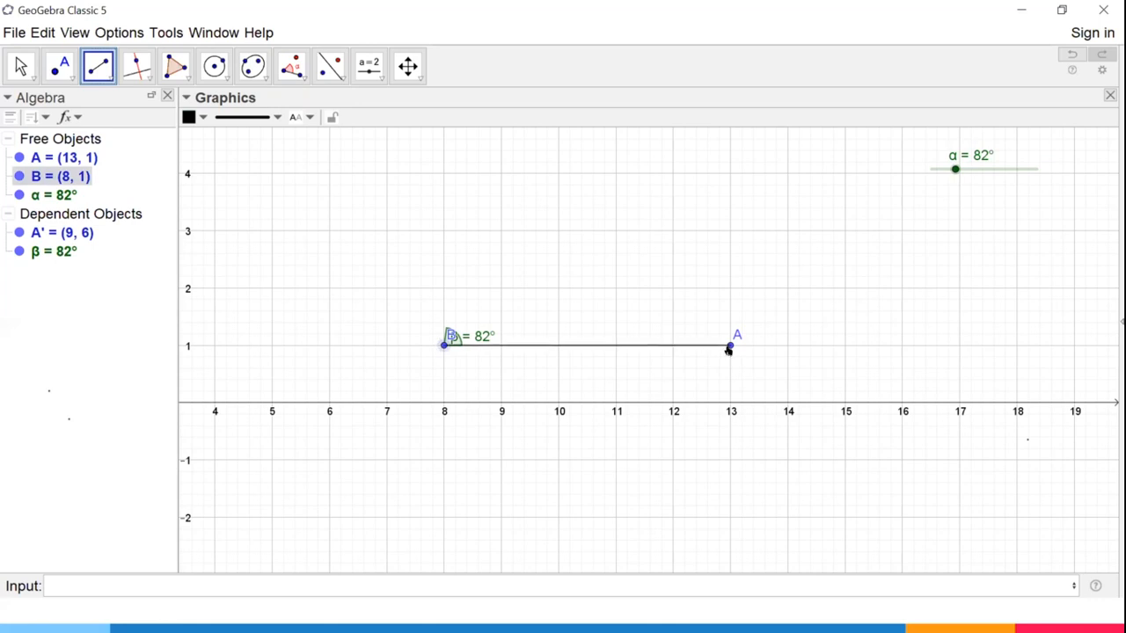
pyautogui.click(730, 345)
# Draw a ray from vertex B through a new point C just above it, at about (8, 2).
pyautogui.click(108, 80)
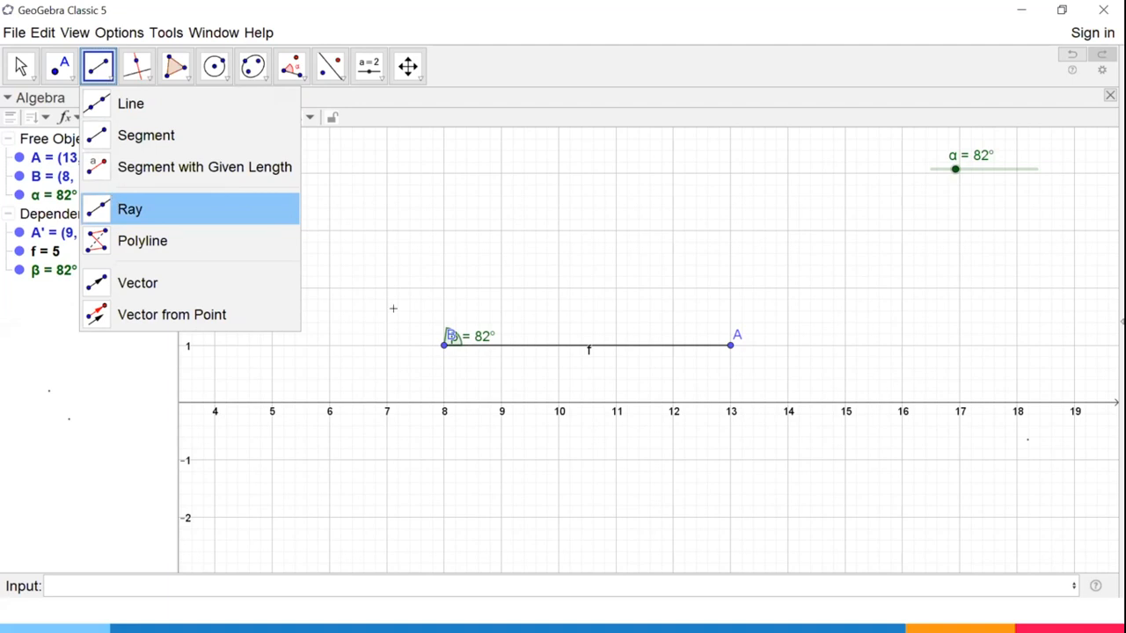
pyautogui.click(129, 208)
pyautogui.click(443, 345)
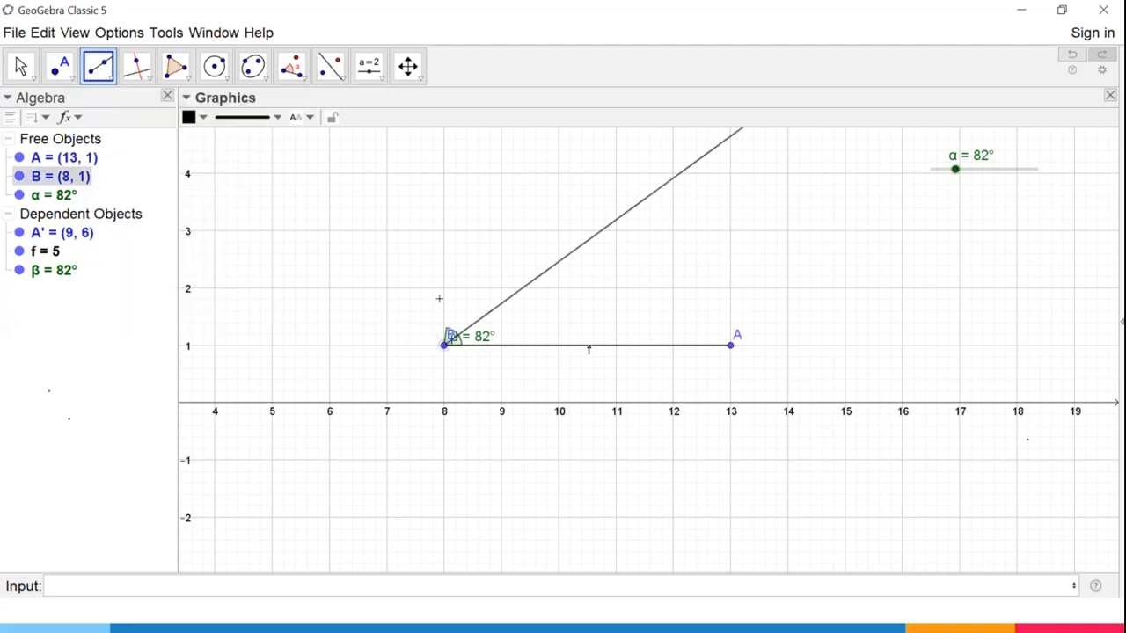
pyautogui.click(448, 306)
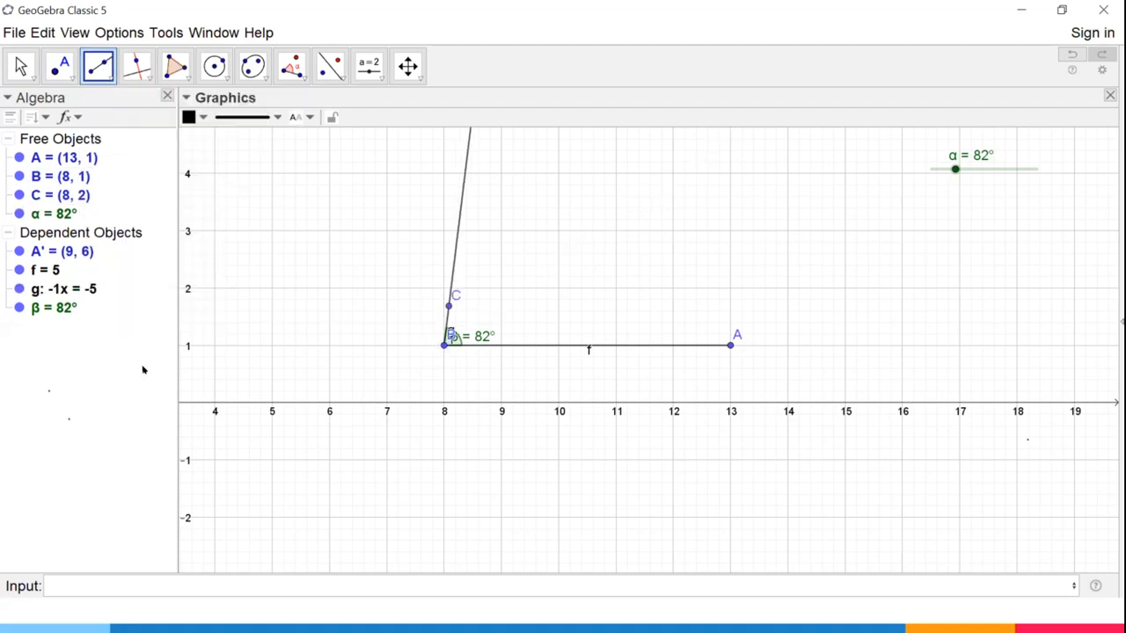
# Set slider α to 24° and draw a segment from vertex B to the rotated point A'.
pyautogui.click(20, 67)
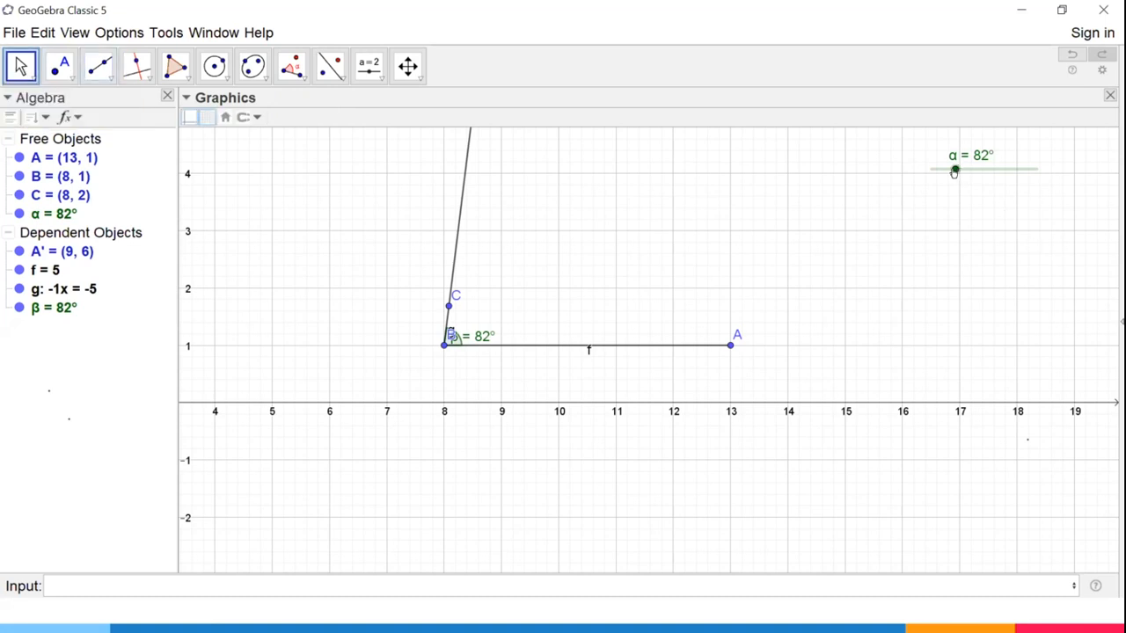
pyautogui.moveTo(971, 170); pyautogui.dragTo(937, 169)
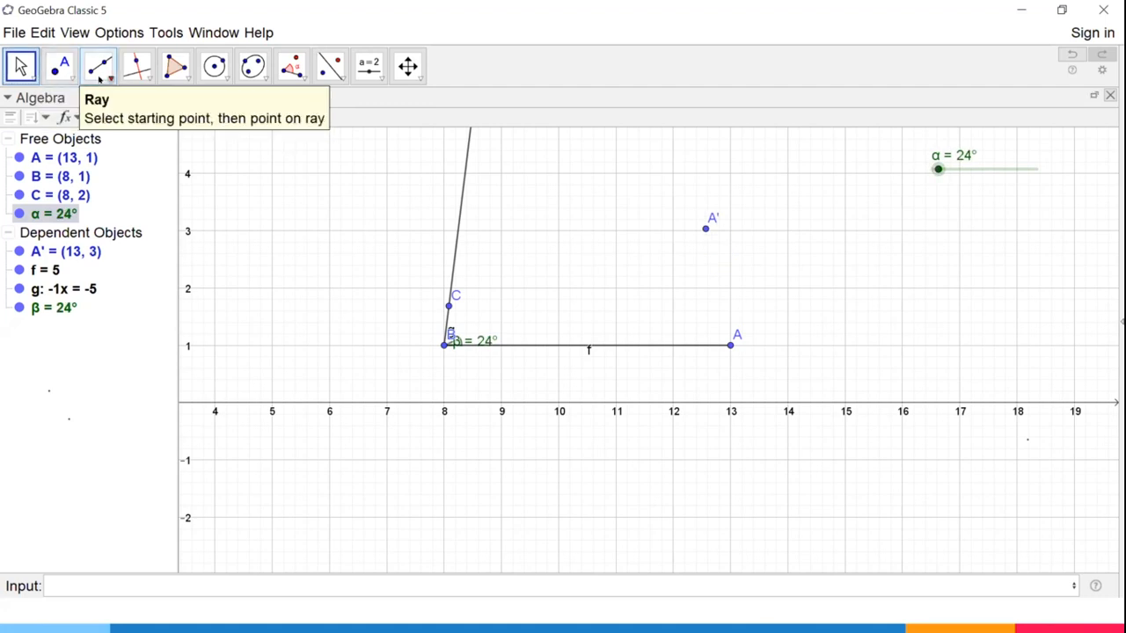
pyautogui.click(100, 79)
pyautogui.click(125, 103)
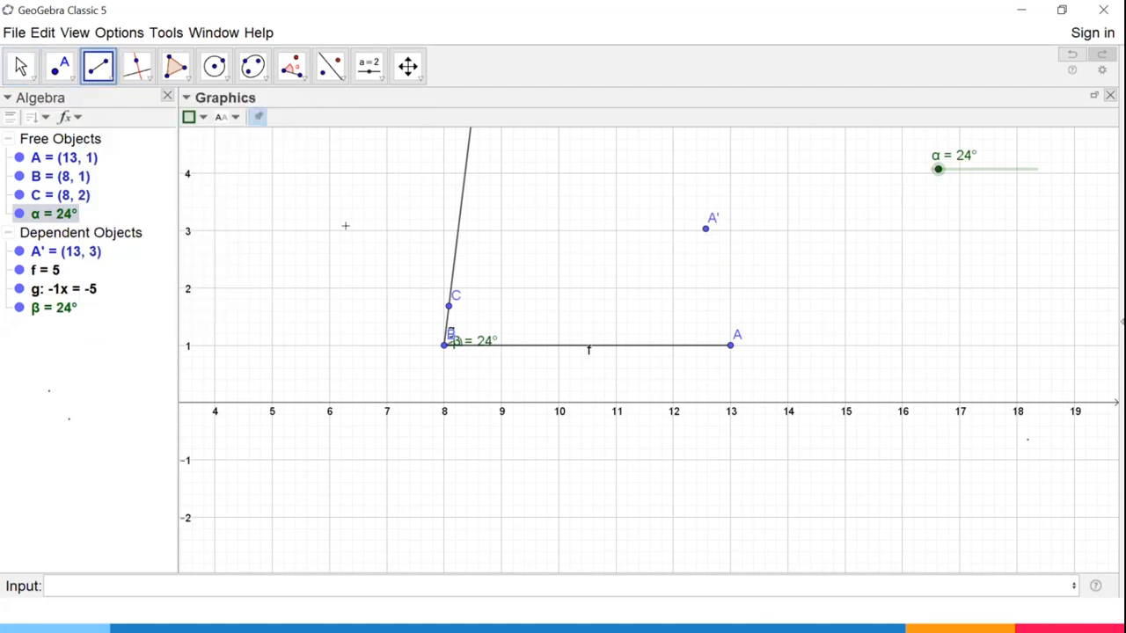
pyautogui.click(444, 344)
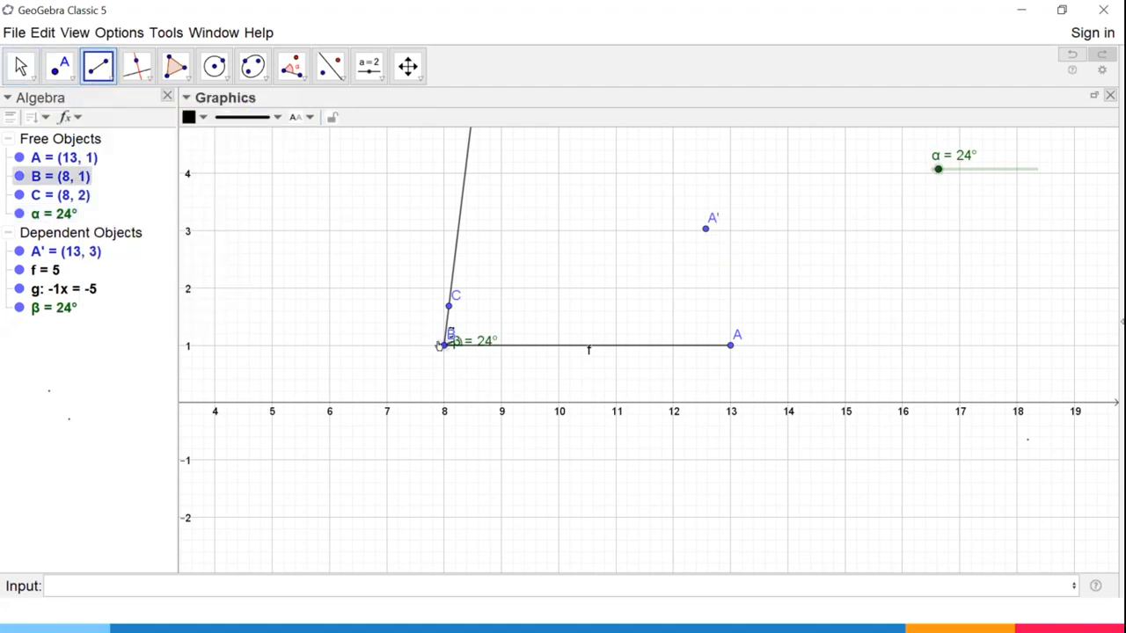
pyautogui.click(704, 229)
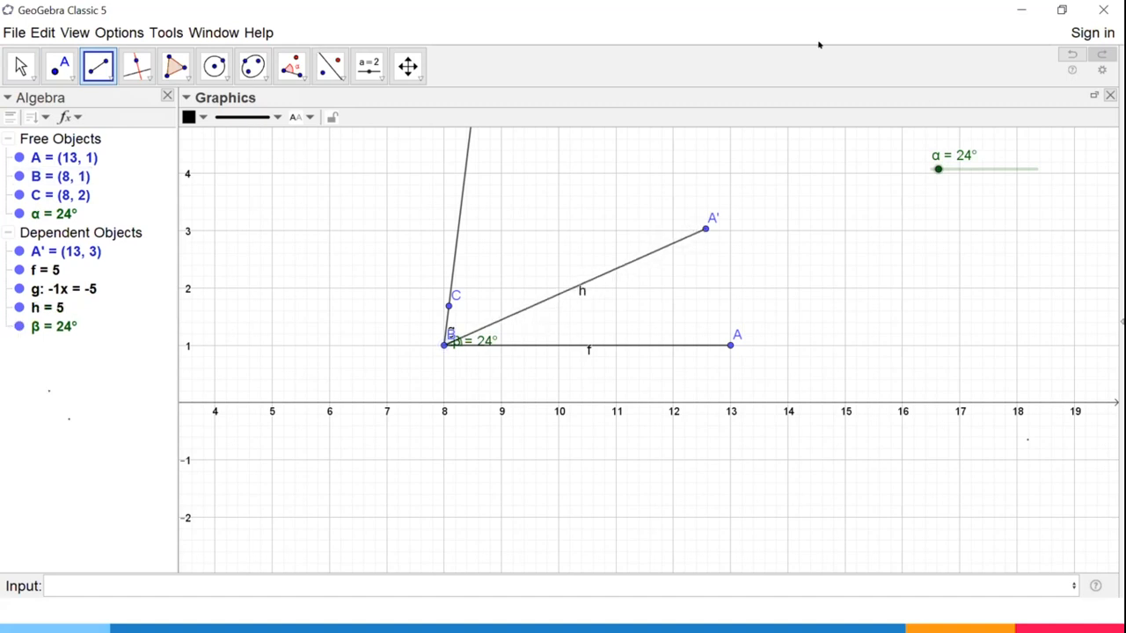
# Set slider α to 40° to rotate the segment BA'.
pyautogui.click(22, 66)
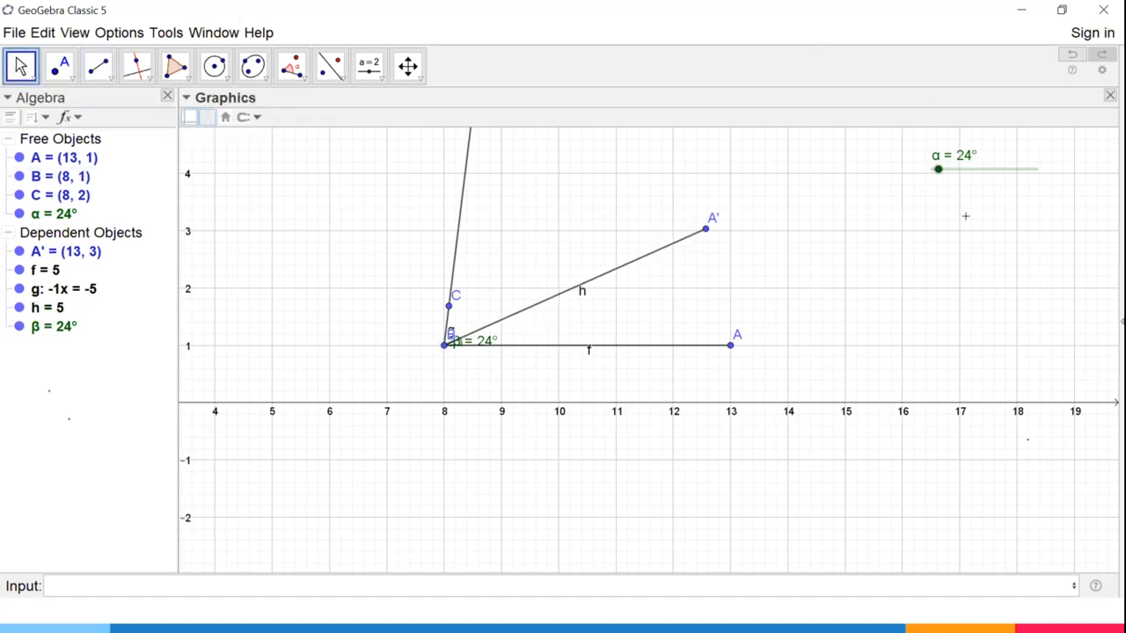
pyautogui.moveTo(935, 168)
pyautogui.mouseDown()
pyautogui.moveTo(994, 173)
pyautogui.moveTo(938, 173)
pyautogui.mouseUp()
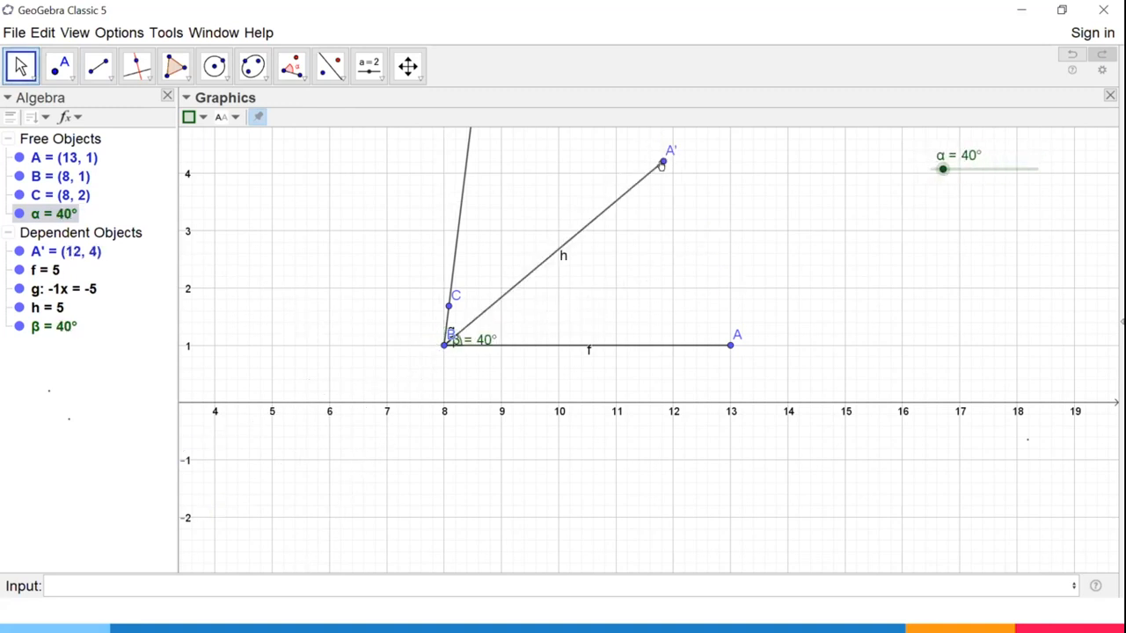
pyautogui.click(662, 163)
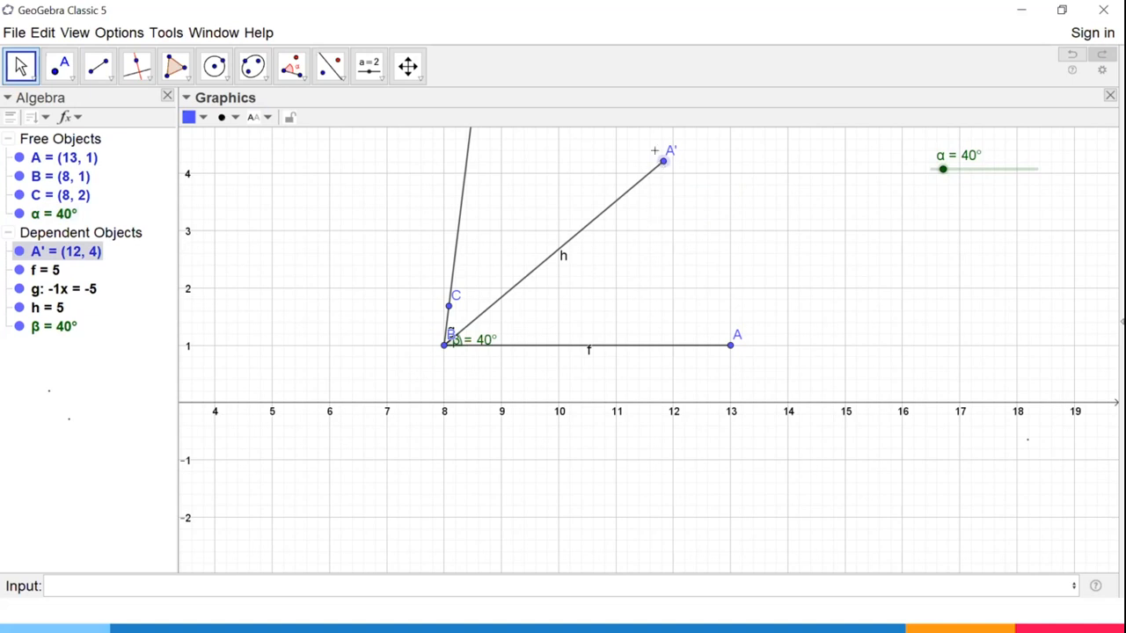
pyautogui.scroll(-3, 703, 262)
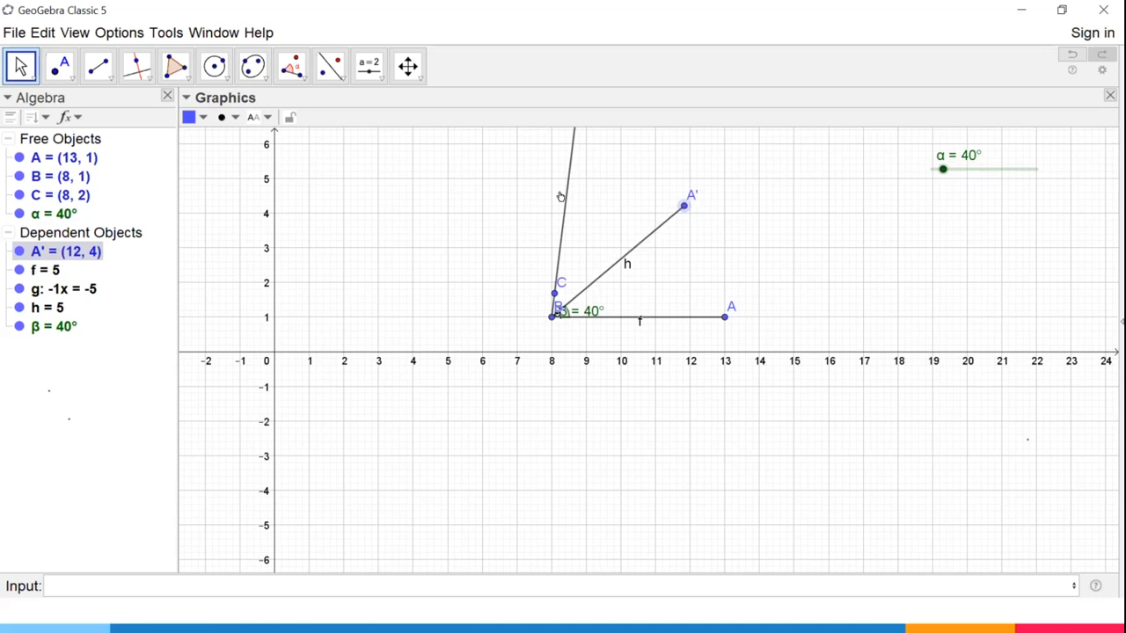
# Hide ray g and point C from the drawing.
pyautogui.click(558, 193)
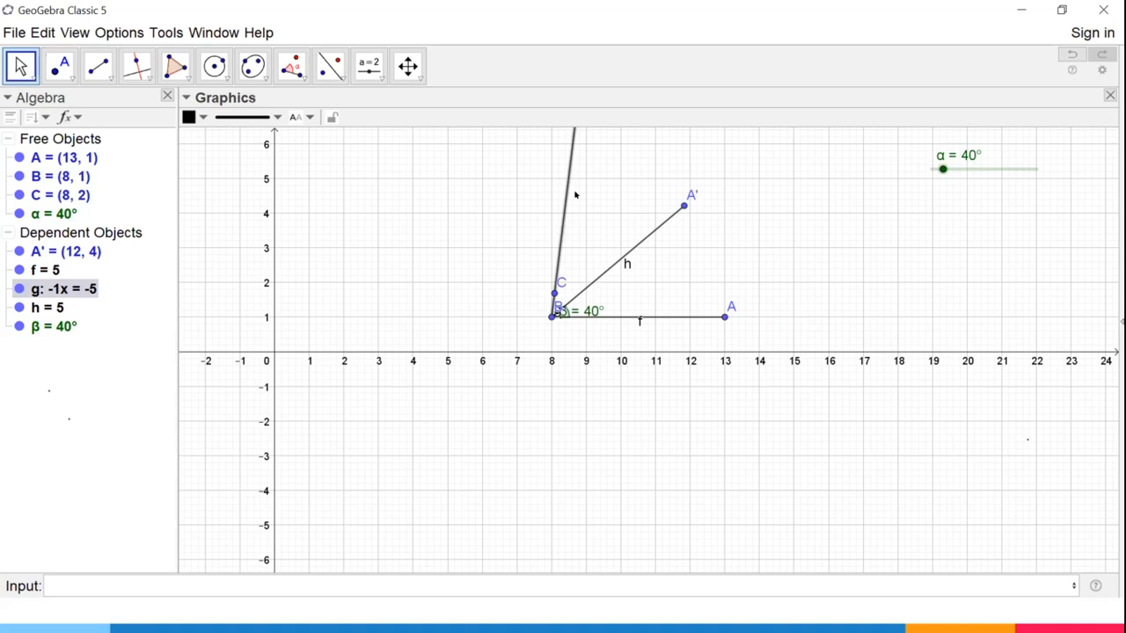
pyautogui.click(16, 289)
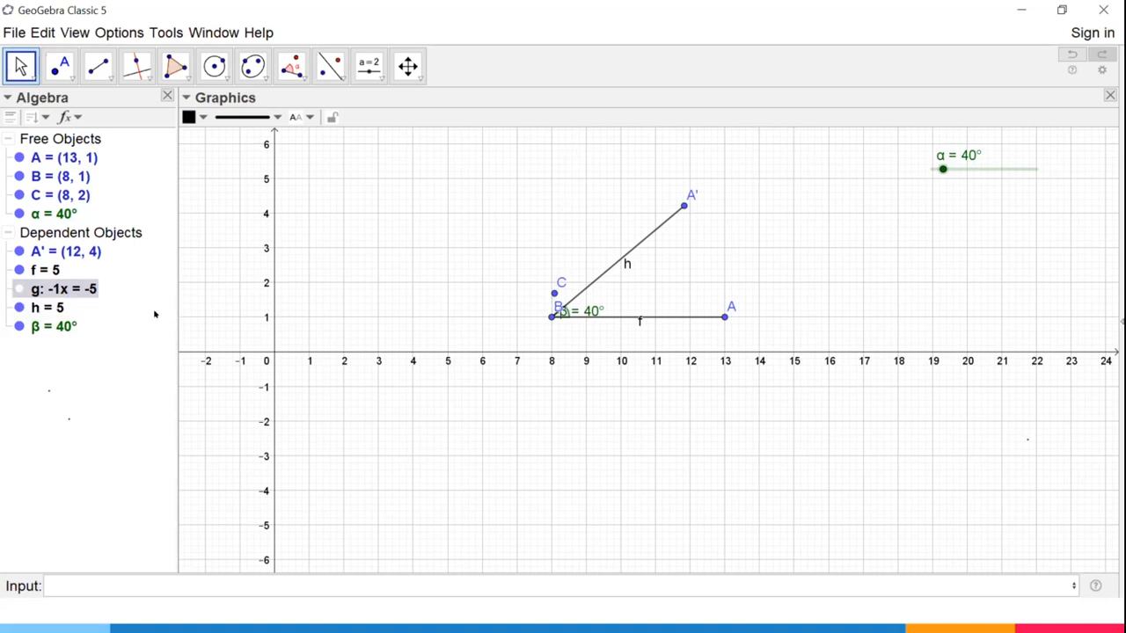
pyautogui.click(552, 294)
pyautogui.hotkey('ctrl', 'g')
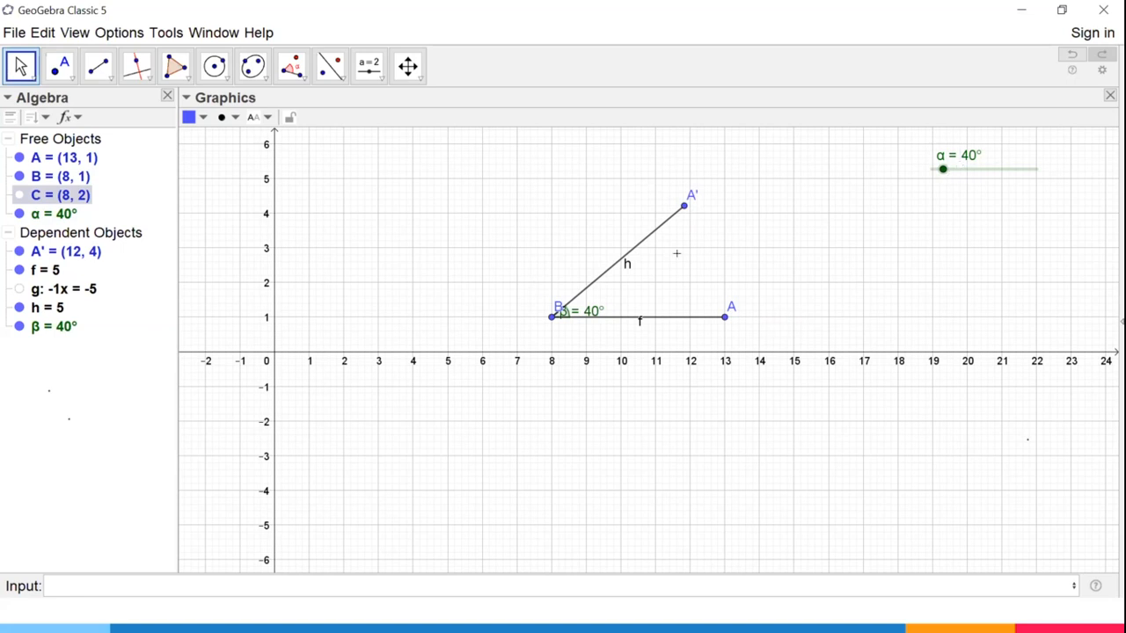
# Run the animation of slider α, stop it, and set the angle to 42°.
pyautogui.rightClick(970, 168)
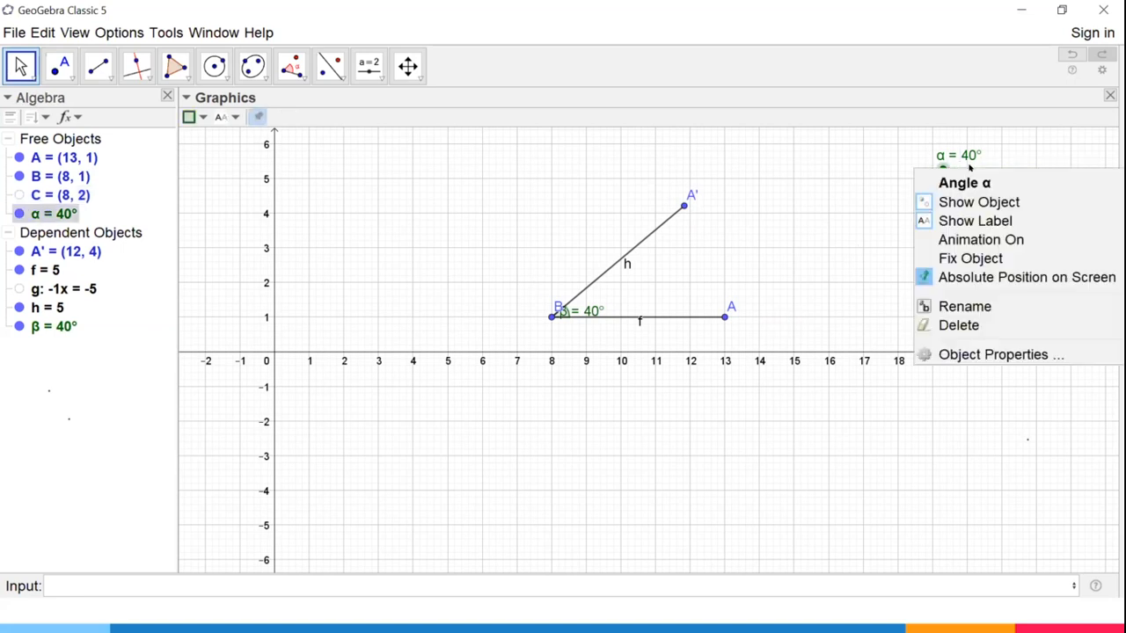
pyautogui.click(970, 239)
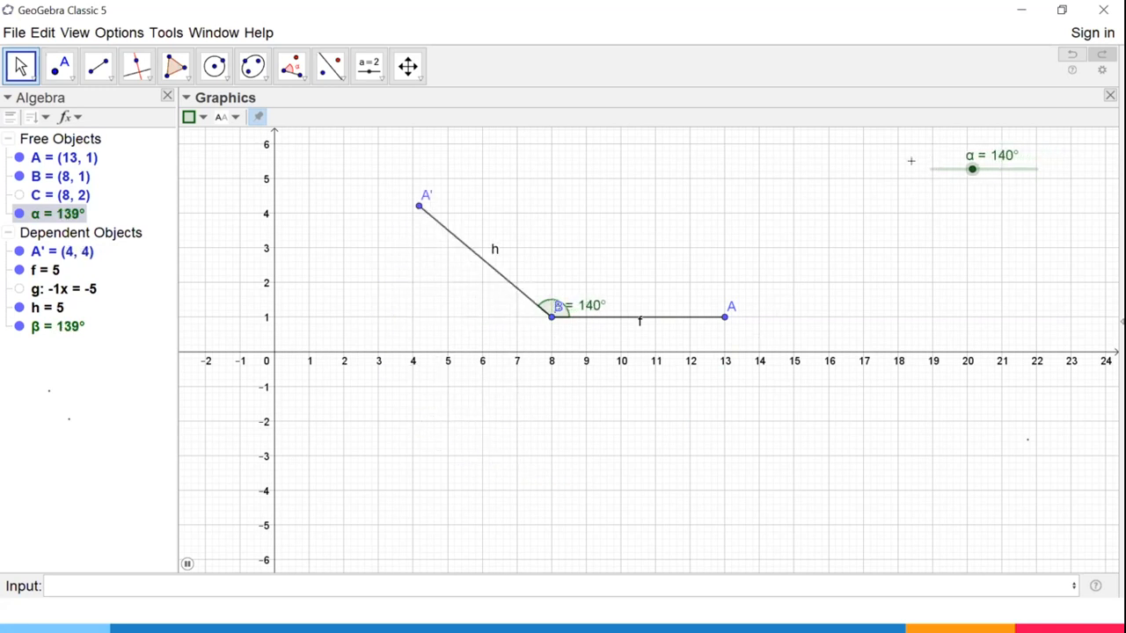
pyautogui.rightClick(985, 172)
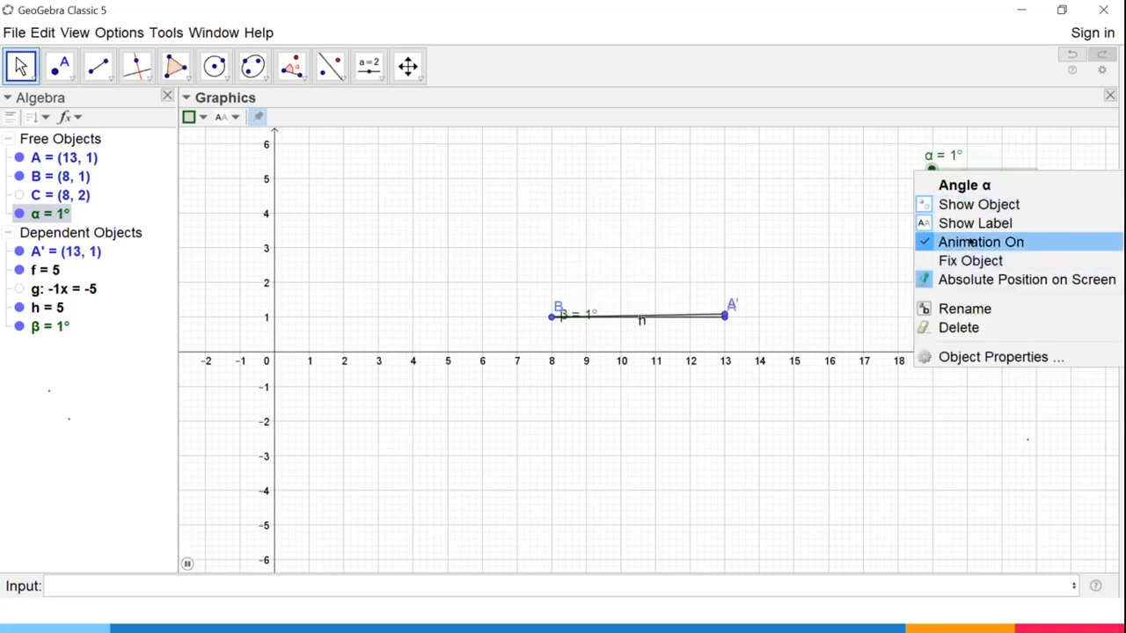
pyautogui.click(923, 241)
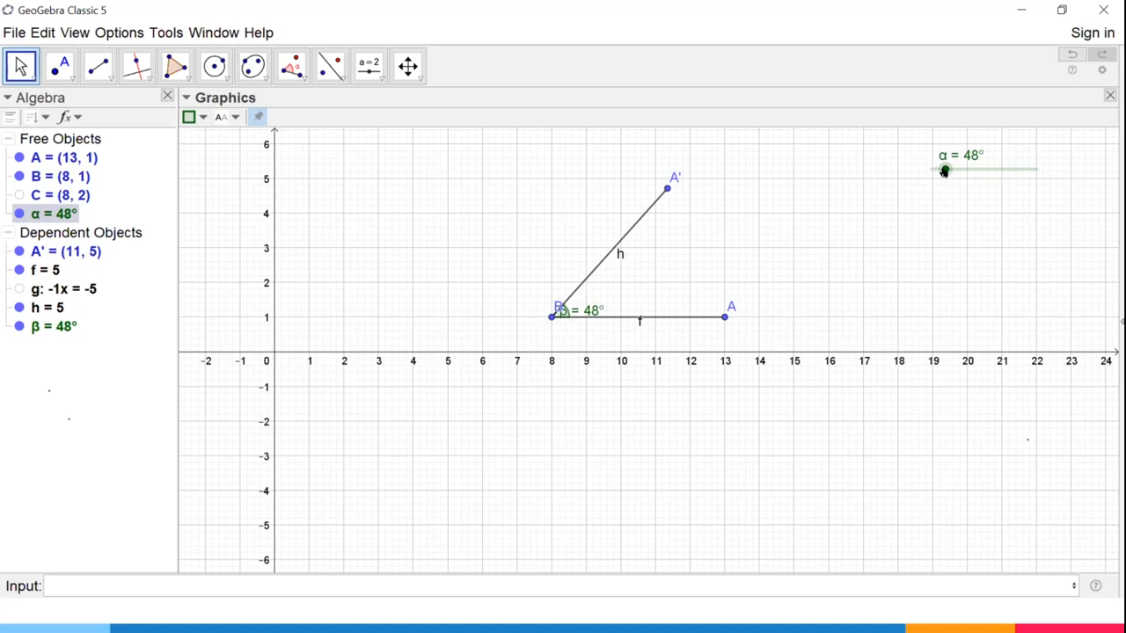
pyautogui.moveTo(949, 169)
pyautogui.mouseDown()
pyautogui.moveTo(1034, 172)
pyautogui.moveTo(913, 167)
pyautogui.moveTo(952, 168)
pyautogui.moveTo(942, 168)
pyautogui.mouseUp()
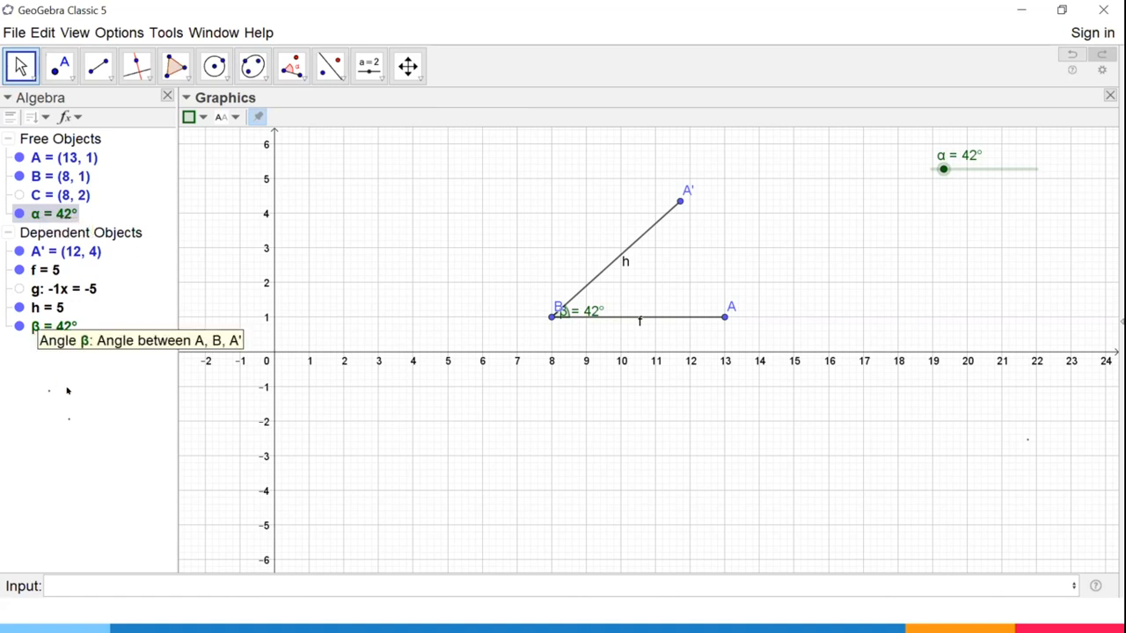
# Delete all existing objects and create a number slider a from 0 to 12 with increment .01 in the drawing's upper area.
pyautogui.hotkey('ctrl', 'a')
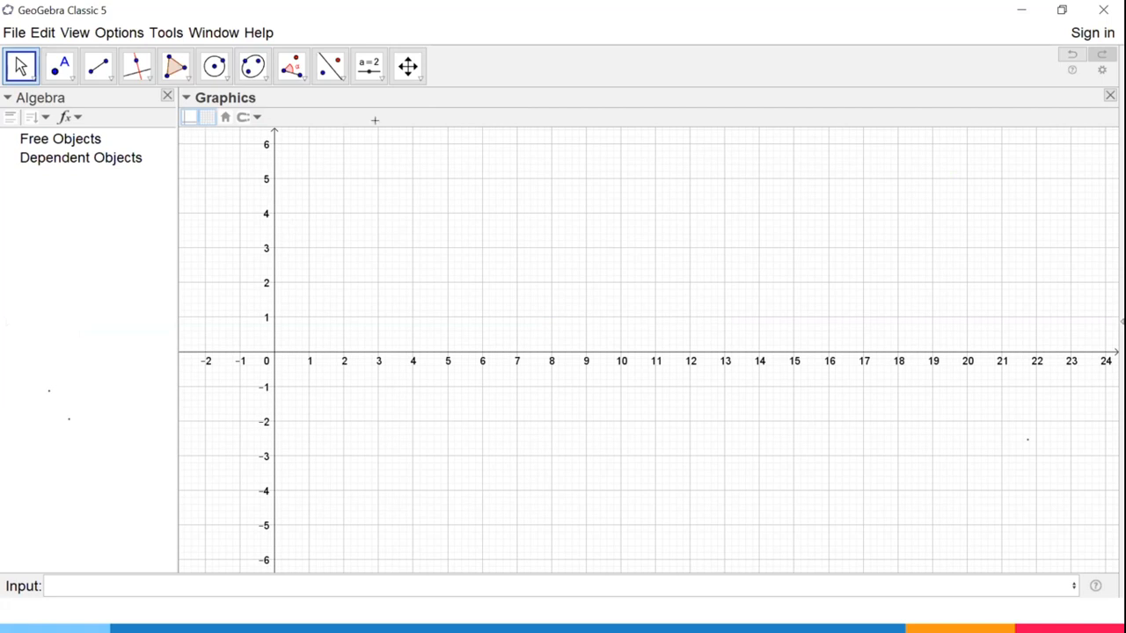
pyautogui.click(368, 66)
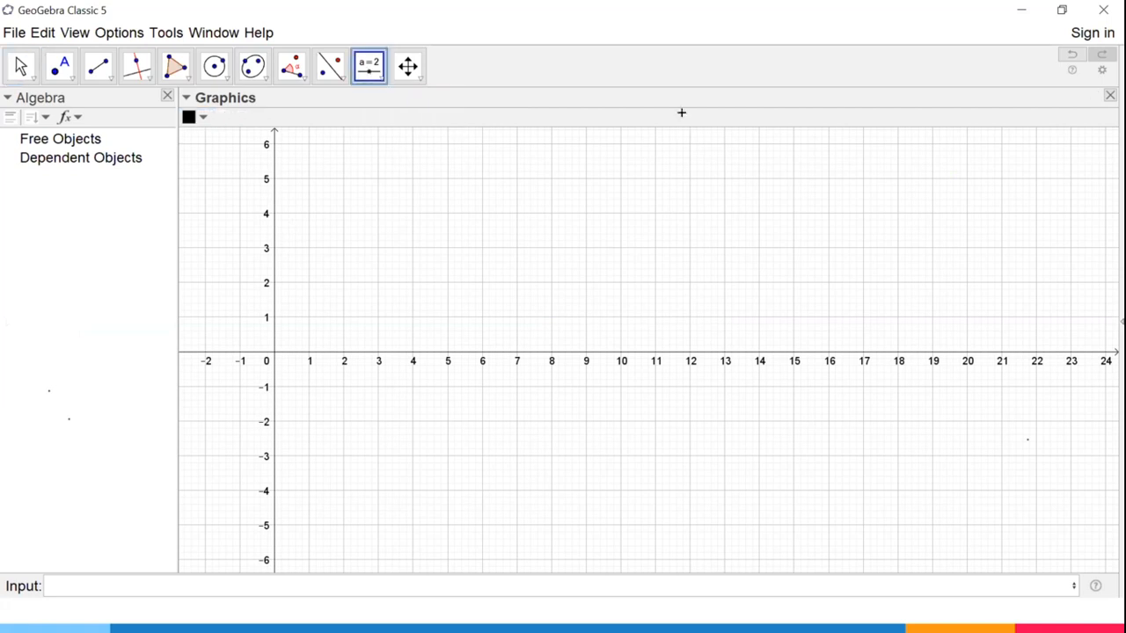
pyautogui.click(932, 168)
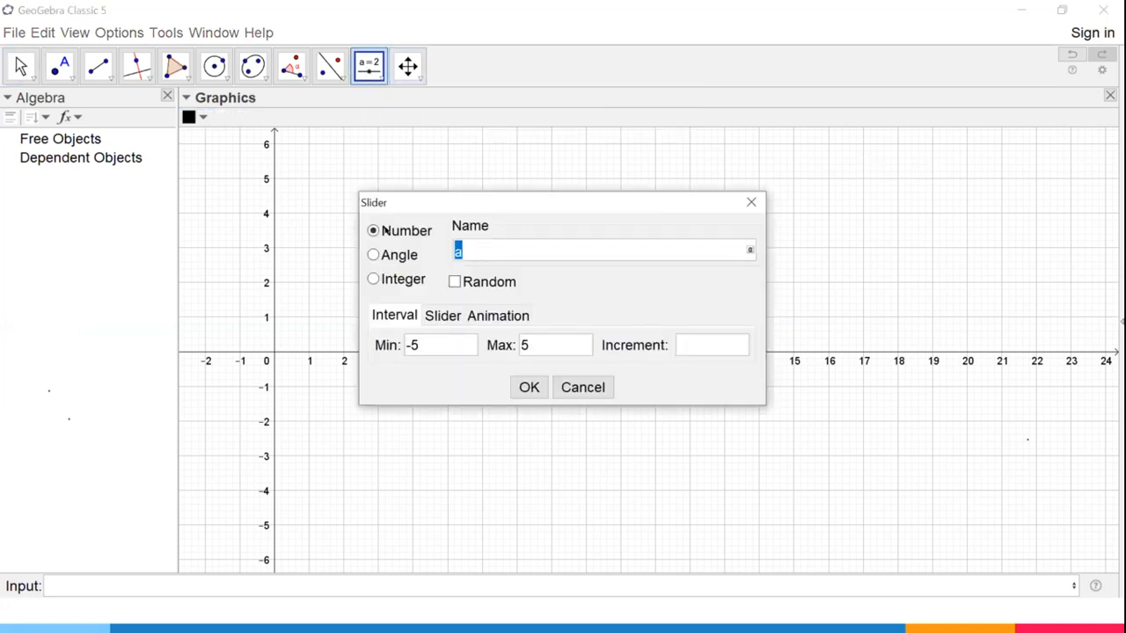
pyautogui.click(415, 344)
pyautogui.write('0')
pyautogui.press('Tab')
pyautogui.write('12')
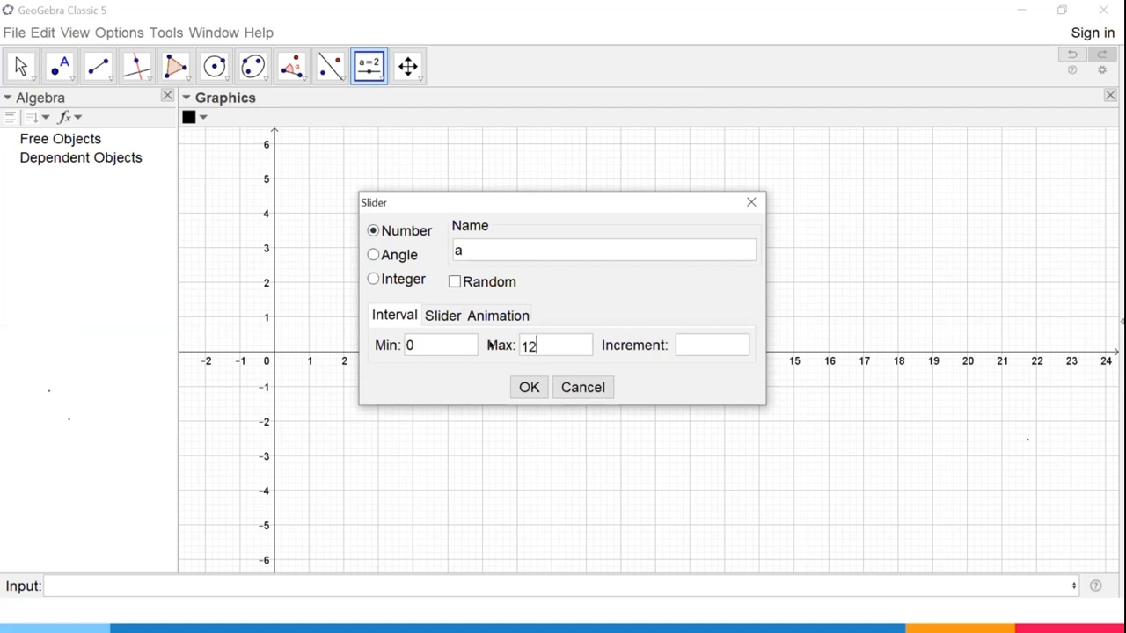
pyautogui.click(696, 346)
pyautogui.write('.01')
pyautogui.click(524, 383)
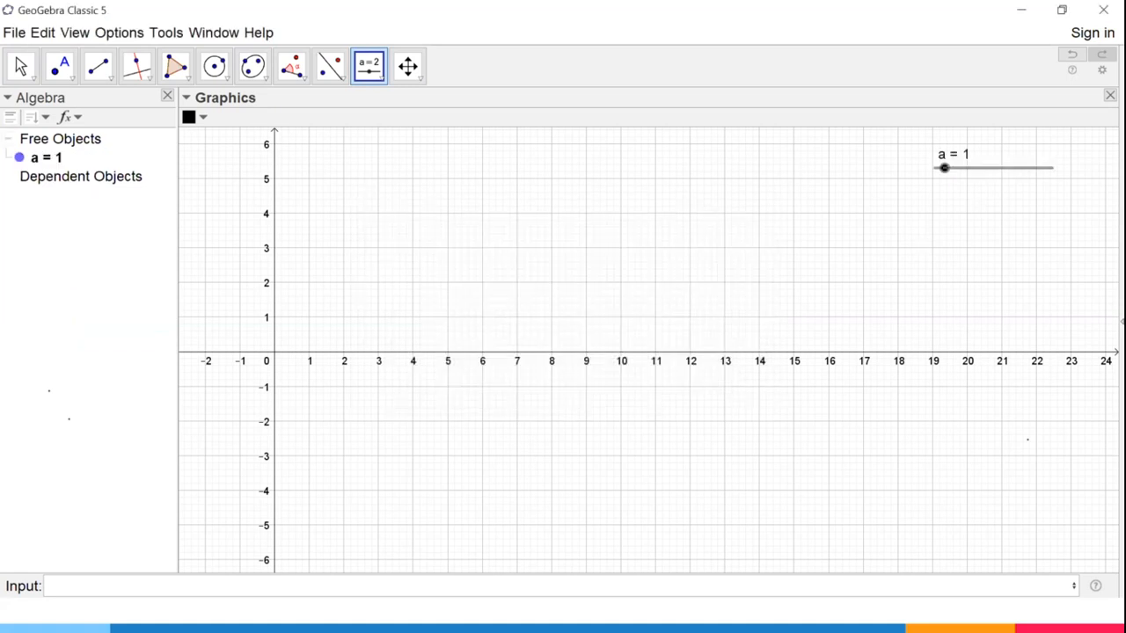
# Set slider a to 2 and define point A=(a,0) so that its x-coordinate depends on the slider.
pyautogui.click(21, 66)
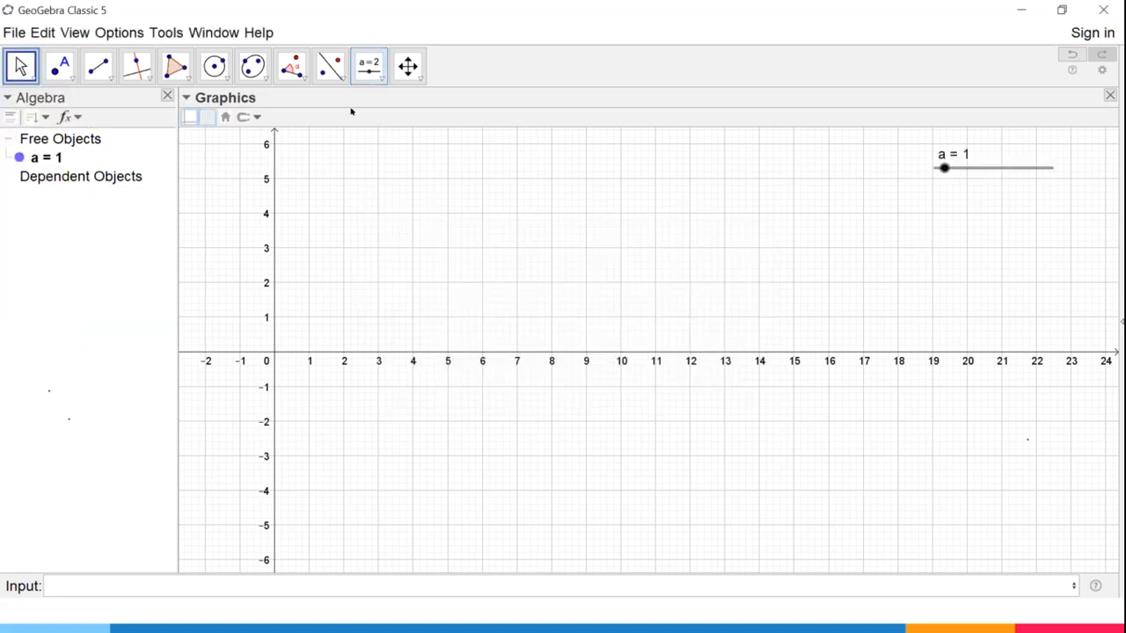
pyautogui.moveTo(1008, 173); pyautogui.dragTo(952, 168)
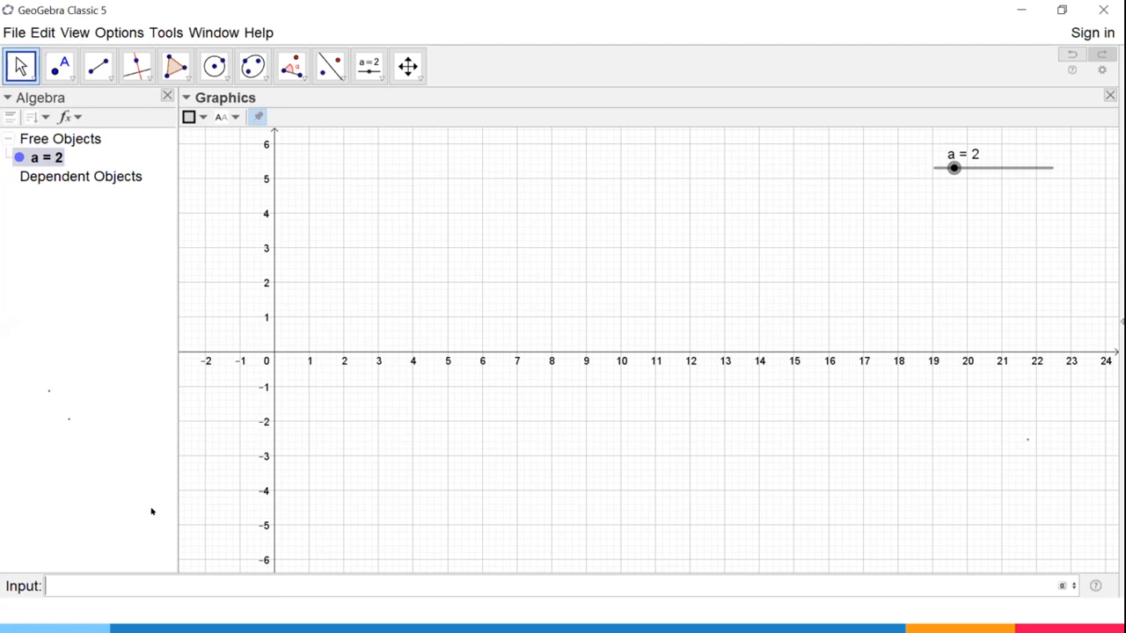
pyautogui.write('A=9')
pyautogui.press('BackSpace')
pyautogui.write('(a,0')
pyautogui.press('Return')
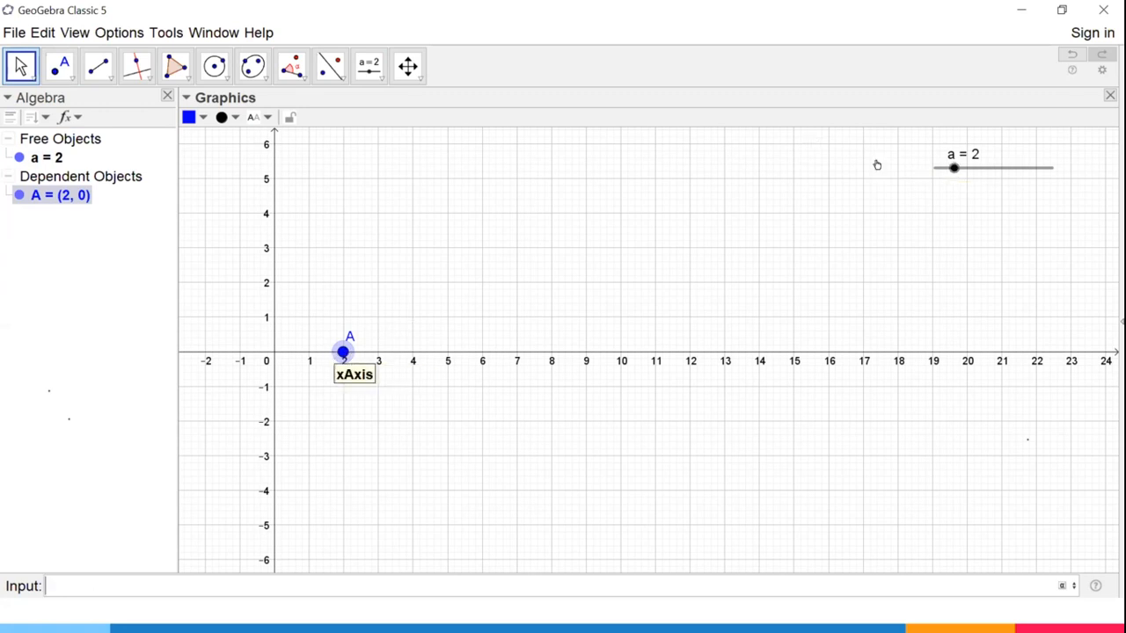
# Move slider a back and forth through its range to shift point A, and turn on the slider's animation.
pyautogui.click(953, 168)
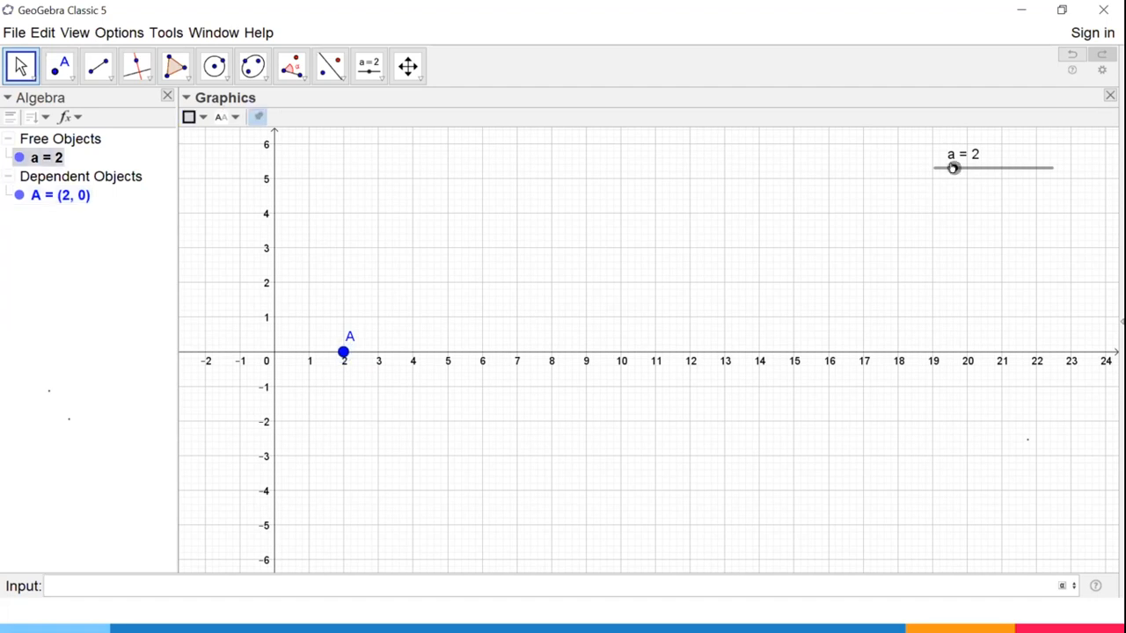
pyautogui.moveTo(1050, 167); pyautogui.dragTo(921, 167)
pyautogui.moveTo(1000, 168); pyautogui.dragTo(957, 168)
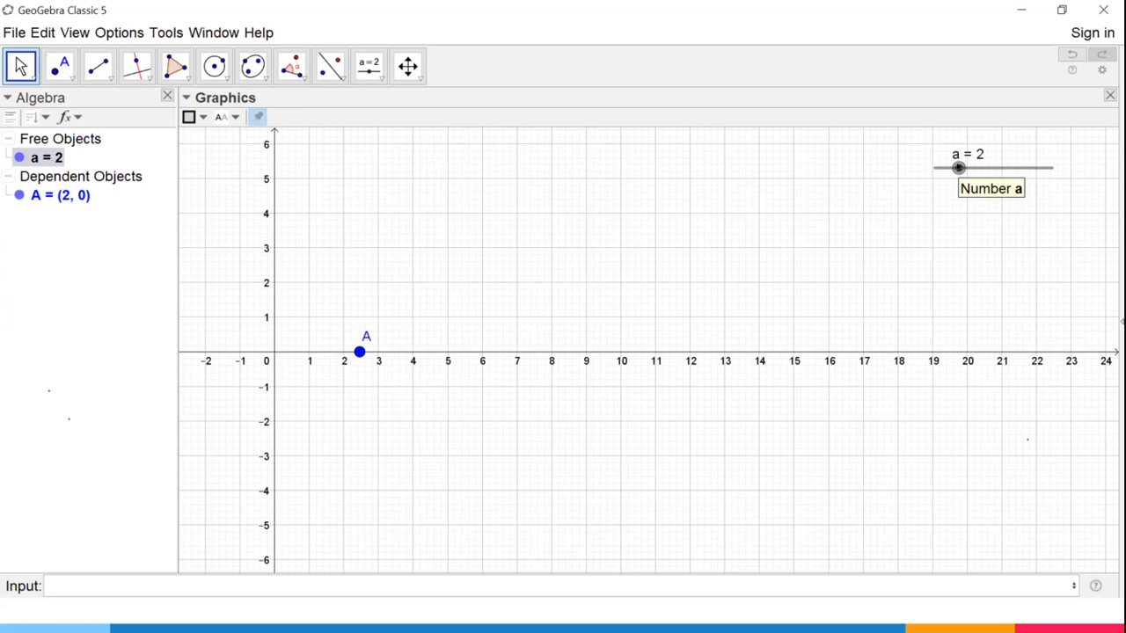
pyautogui.rightClick(957, 168)
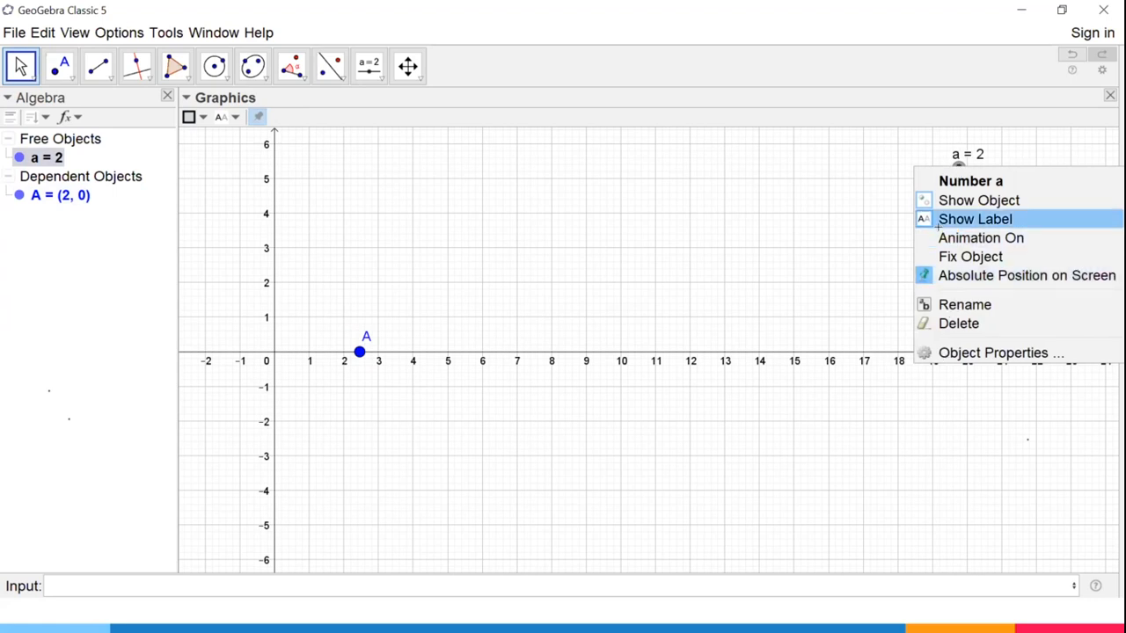
pyautogui.click(943, 235)
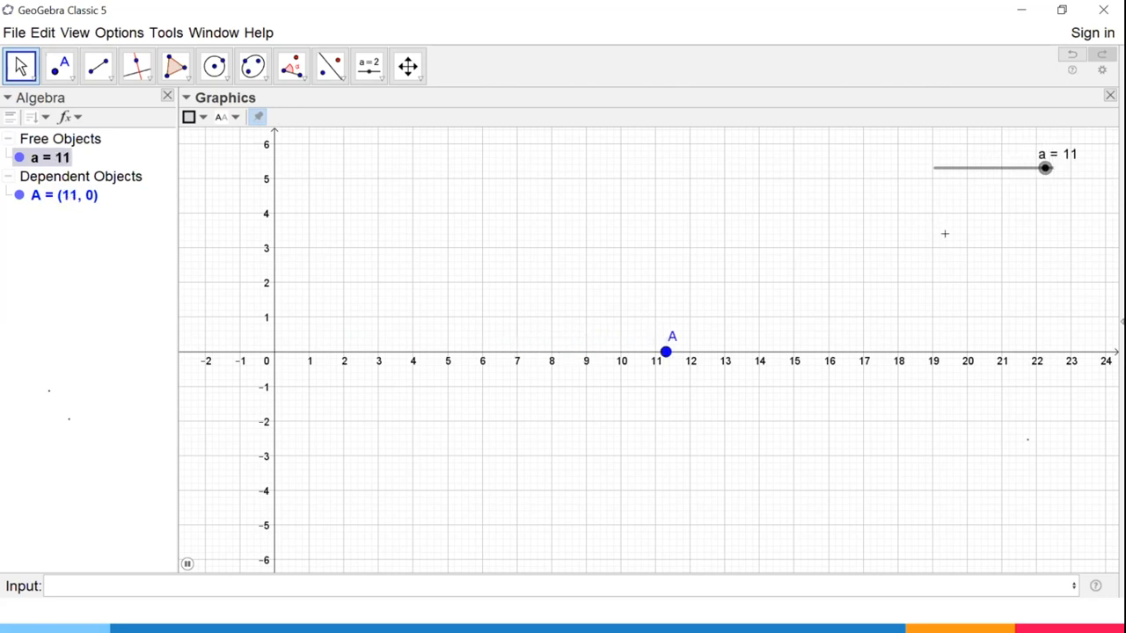
# Set the increment of slider a to 1 in its object properties and close them.
pyautogui.rightClick(998, 184)
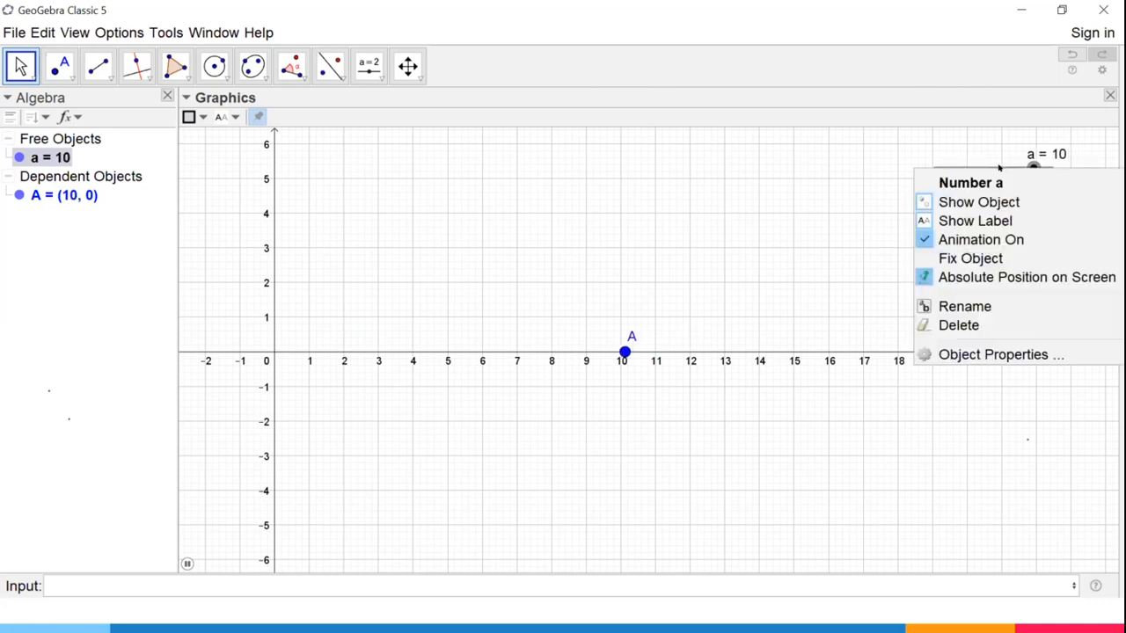
pyautogui.click(1004, 353)
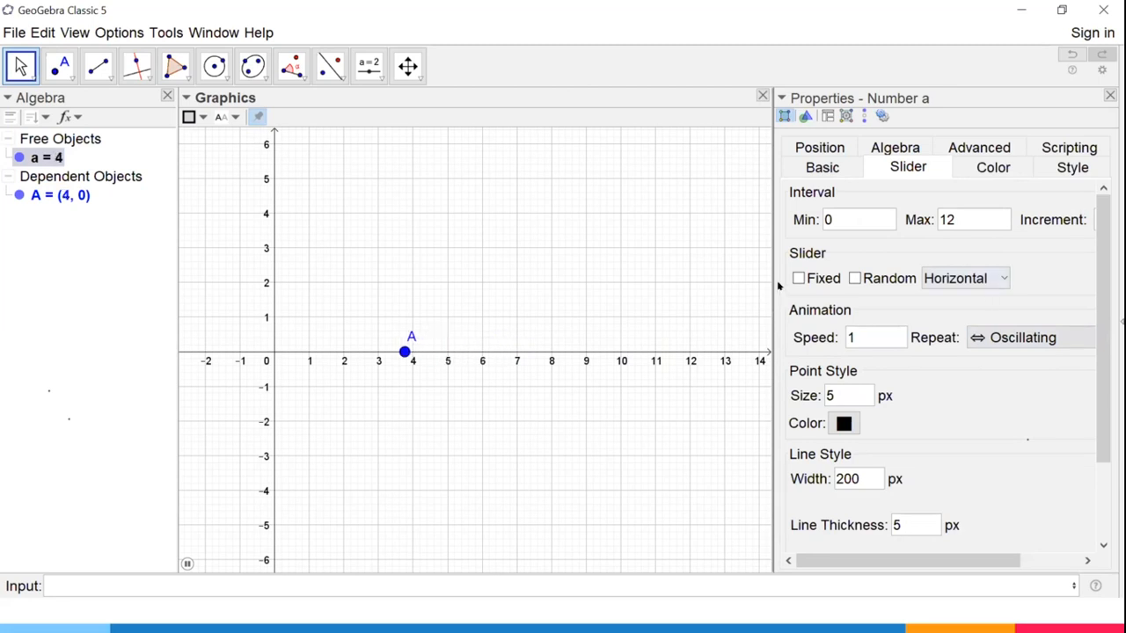
pyautogui.moveTo(774, 279); pyautogui.dragTo(655, 278)
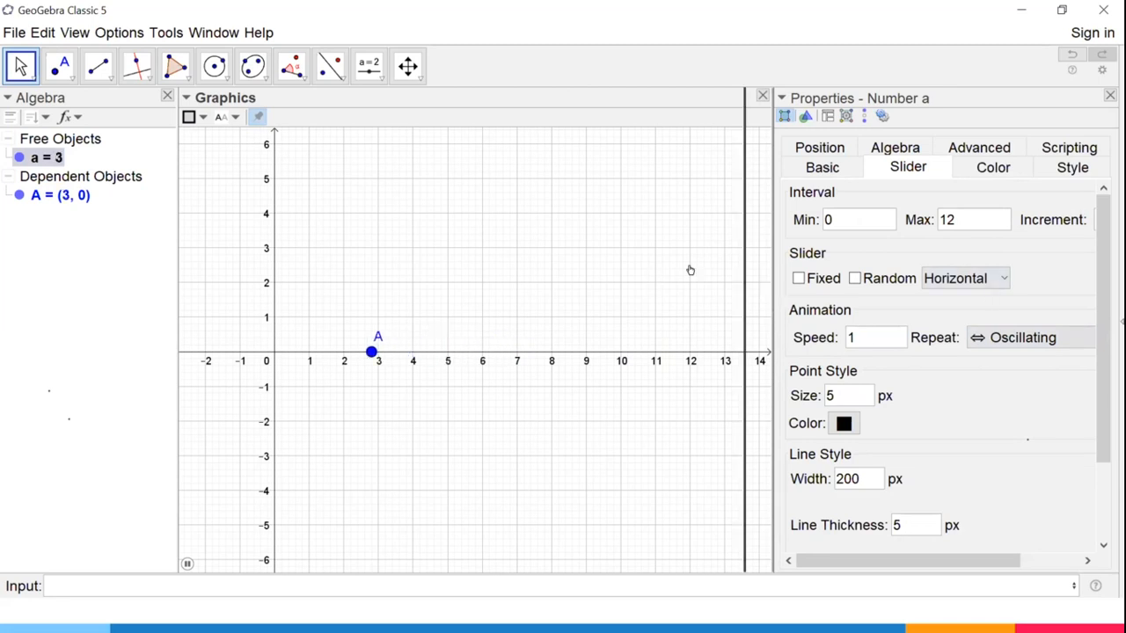
pyautogui.tripleClick(977, 200)
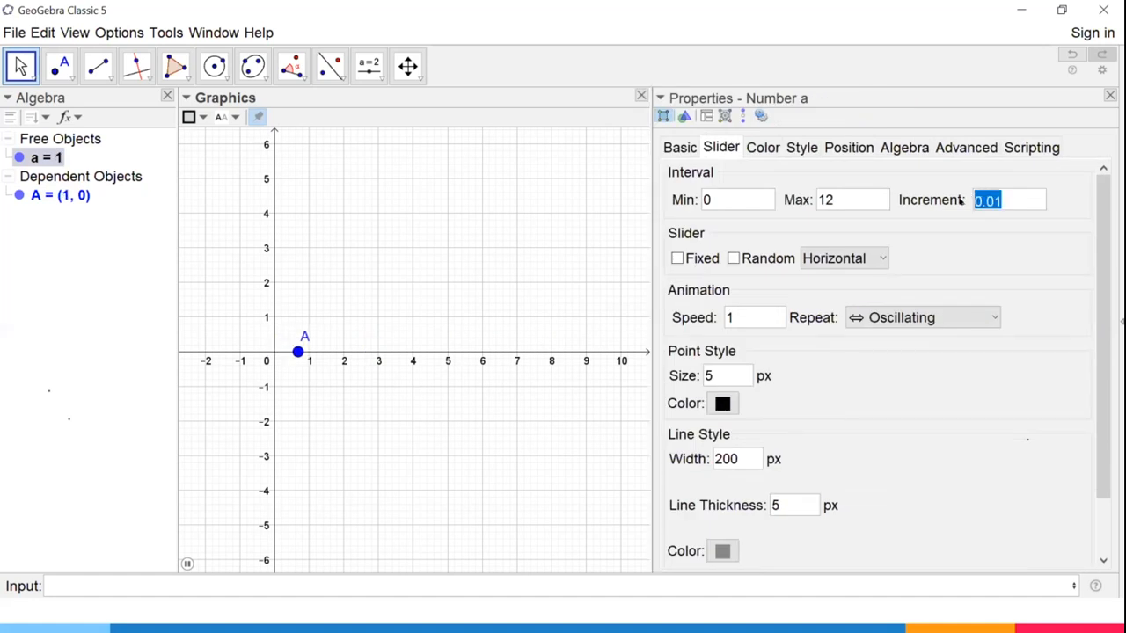
pyautogui.write('1')
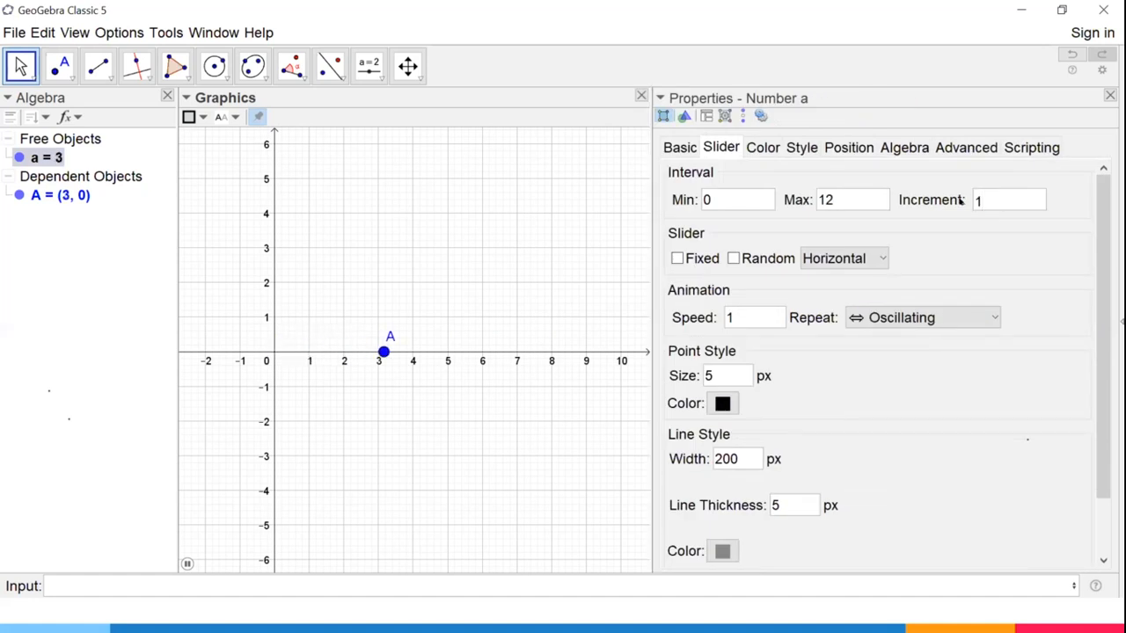
pyautogui.click(1109, 94)
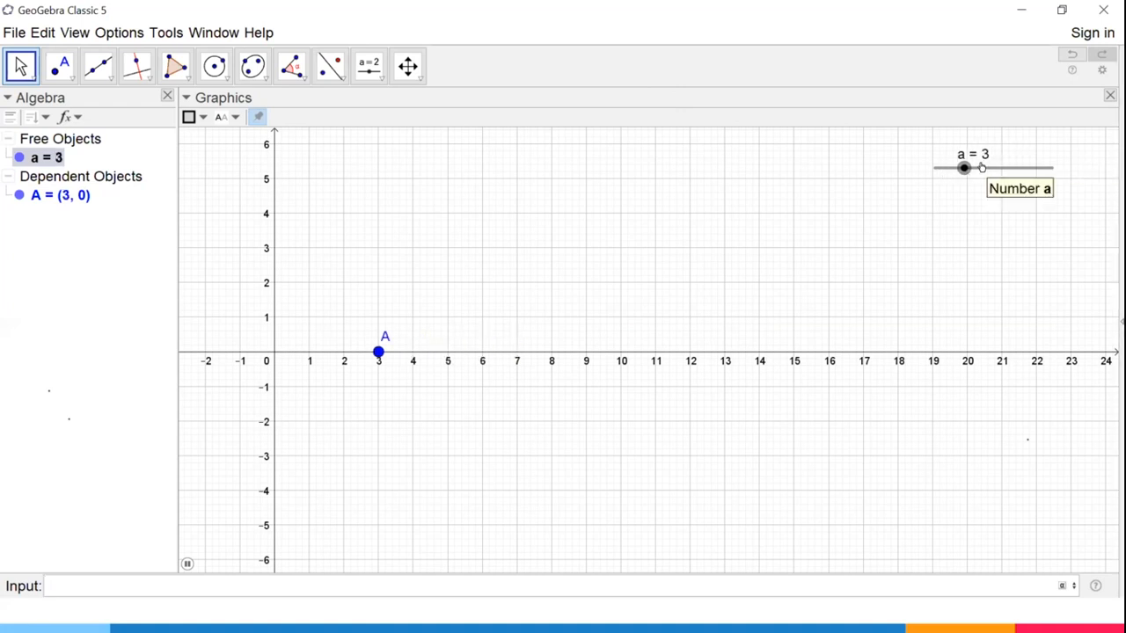
# Change the animation repeat mode of slider a to Increasing in its object properties and close them.
pyautogui.rightClick(977, 167)
pyautogui.click(978, 350)
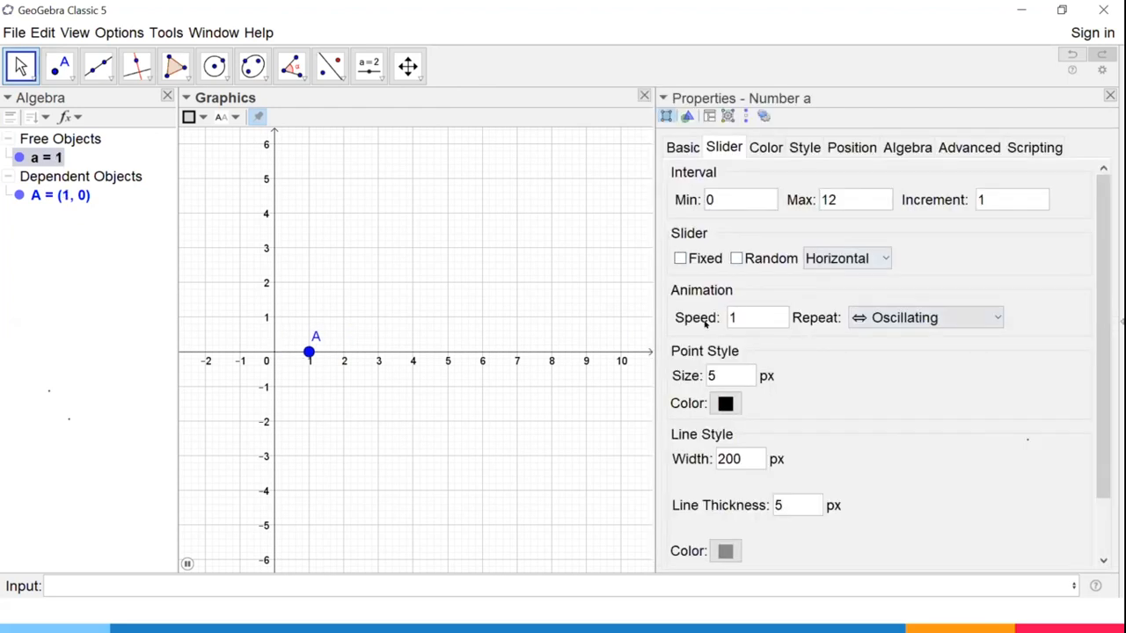
pyautogui.click(950, 318)
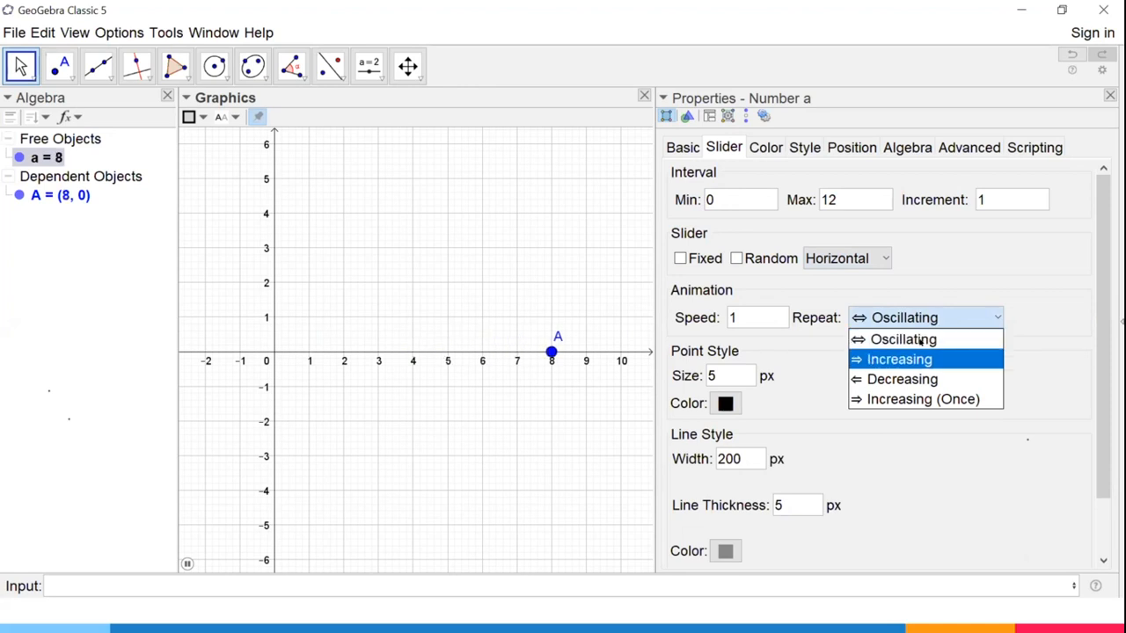
pyautogui.click(921, 359)
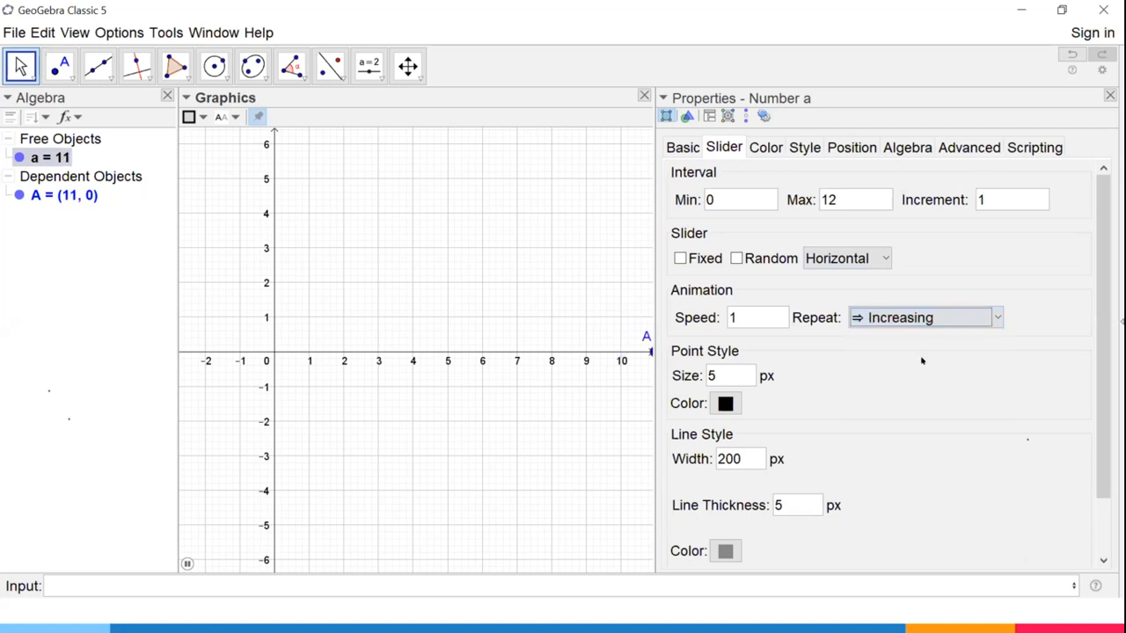
pyautogui.click(1109, 94)
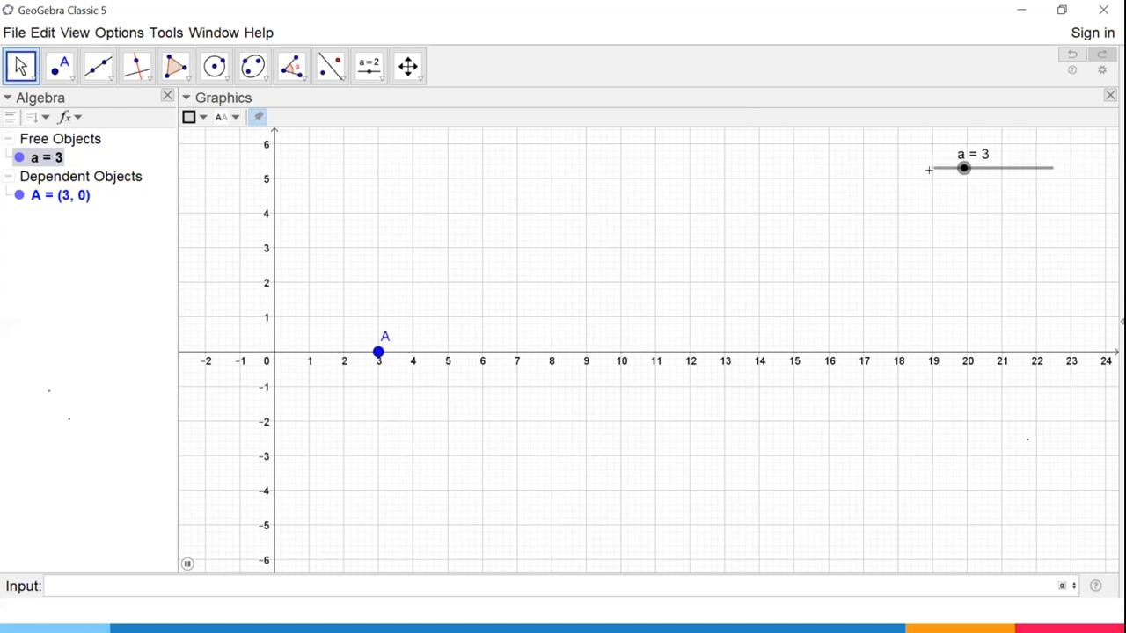
# Turn off the animation of slider a and set the slider to 0.
pyautogui.moveTo(994, 168); pyautogui.dragTo(1005, 173)
pyautogui.rightClick(1005, 173)
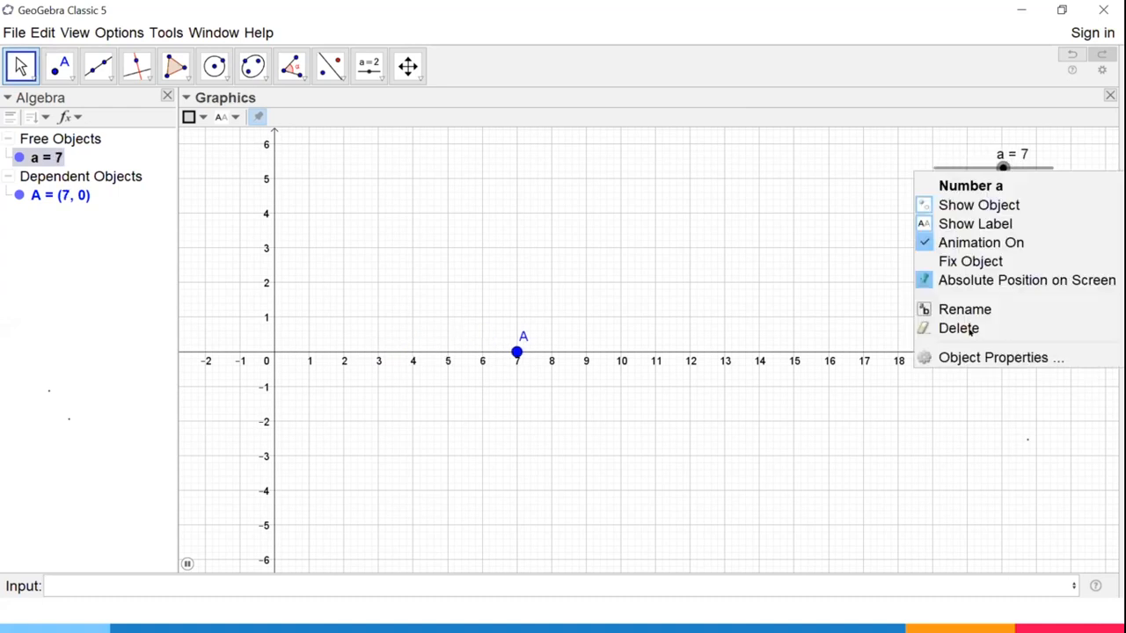
pyautogui.click(958, 242)
pyautogui.moveTo(1012, 168); pyautogui.dragTo(911, 169)
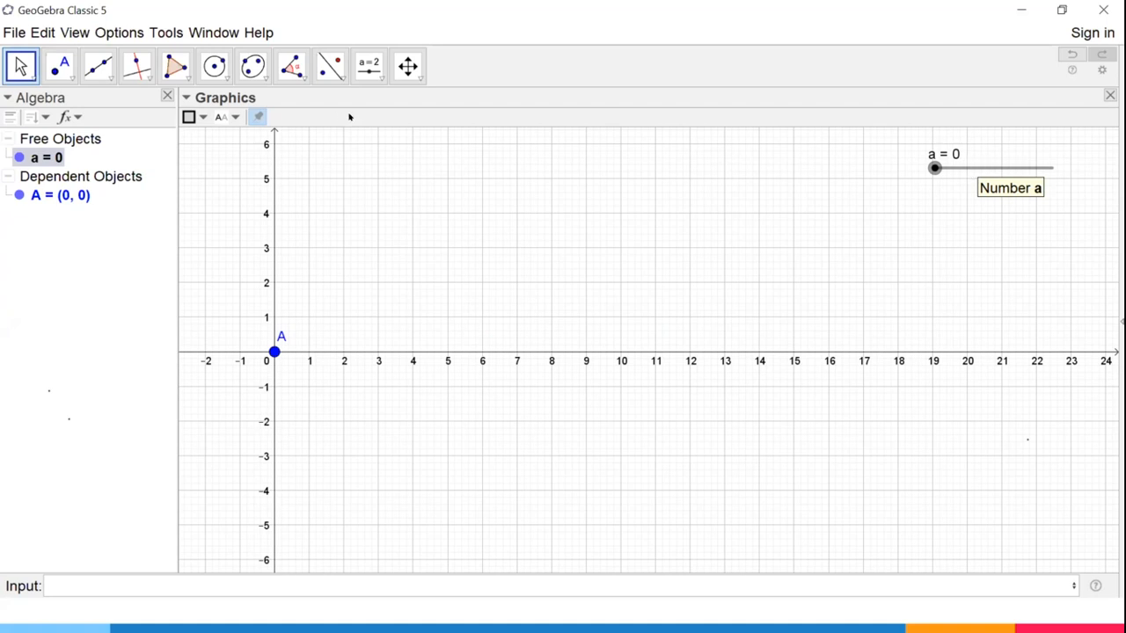
# Create a number slider b from 0 to 5 with increment 1 below slider a.
pyautogui.click(362, 63)
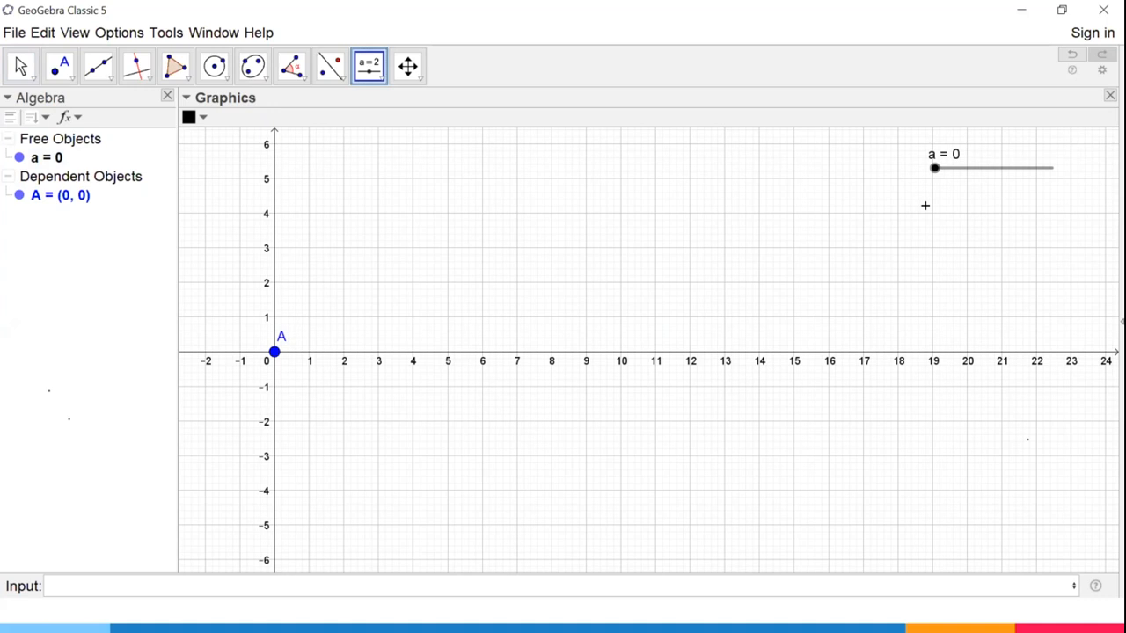
pyautogui.click(924, 205)
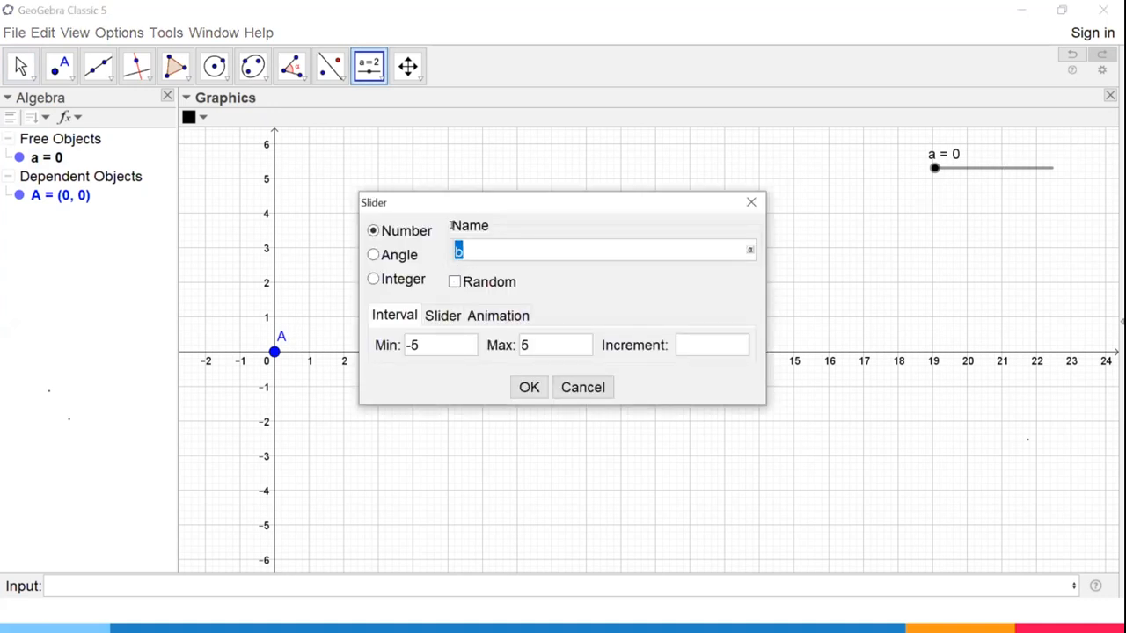
pyautogui.click(417, 349)
pyautogui.write('0')
pyautogui.click(526, 382)
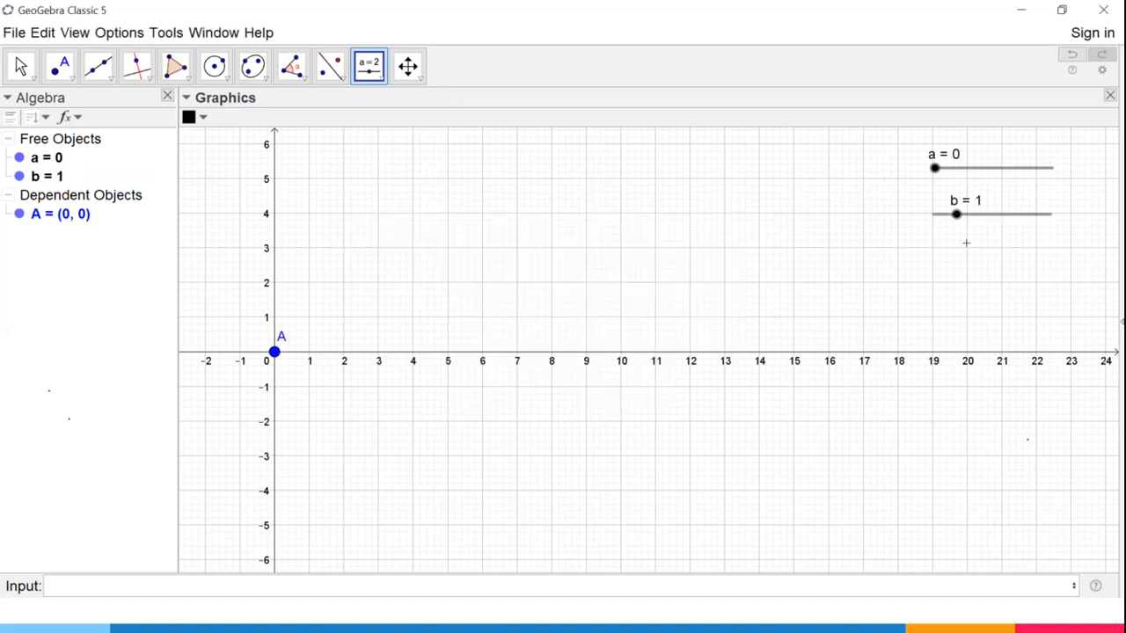
# Set the animation speed of slider a to the variable b in its object properties and close them.
pyautogui.rightClick(970, 166)
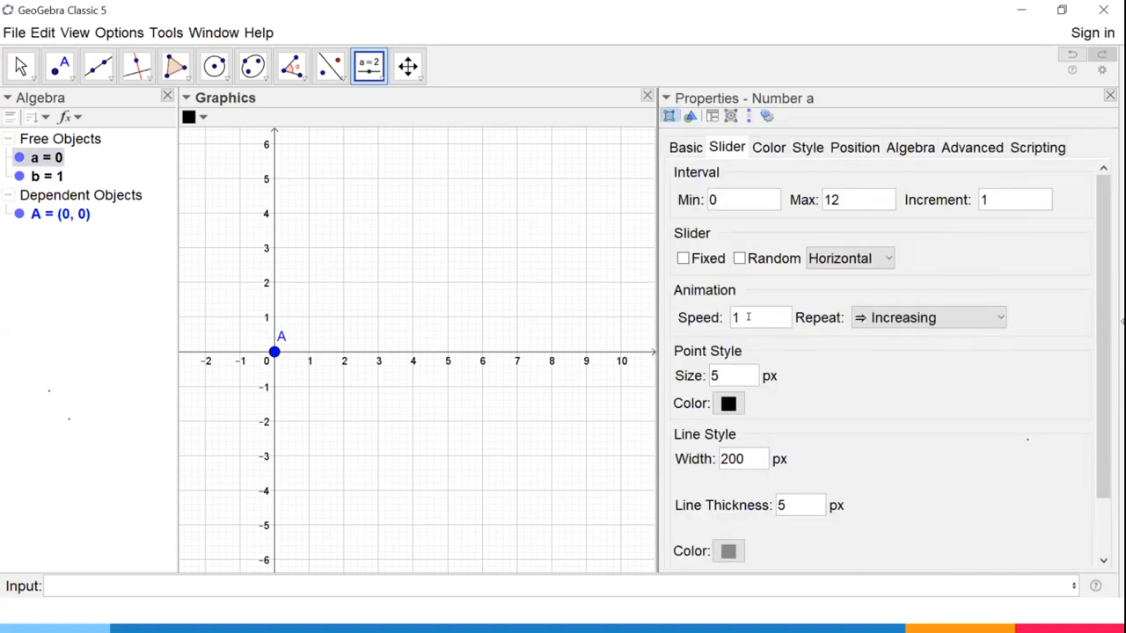
pyautogui.click(746, 314)
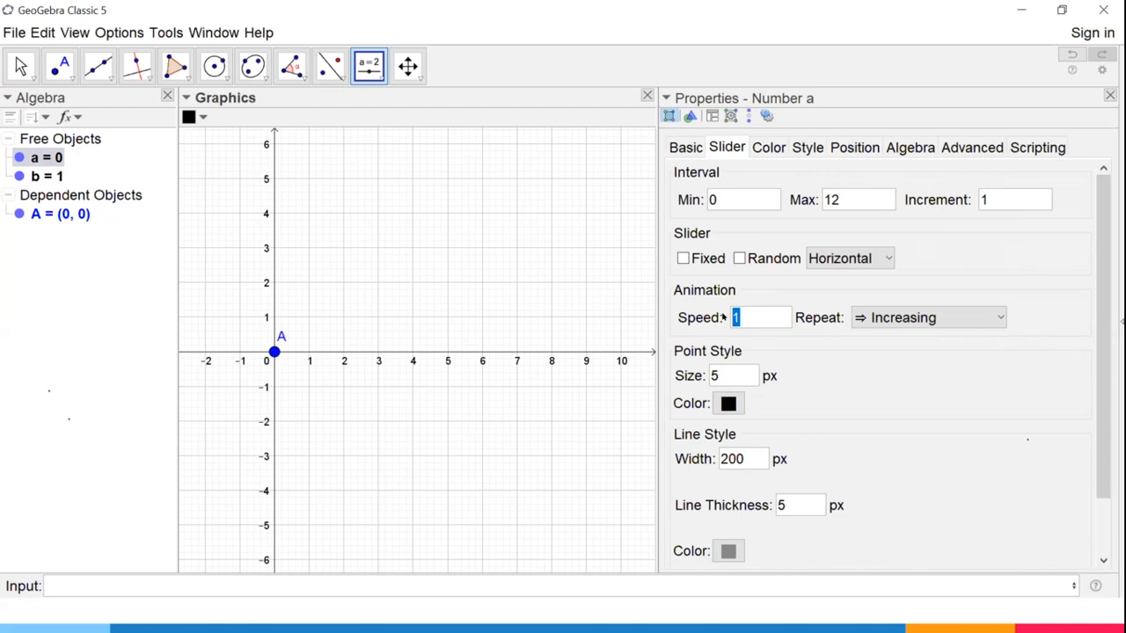
pyautogui.write('b')
pyautogui.click(1110, 94)
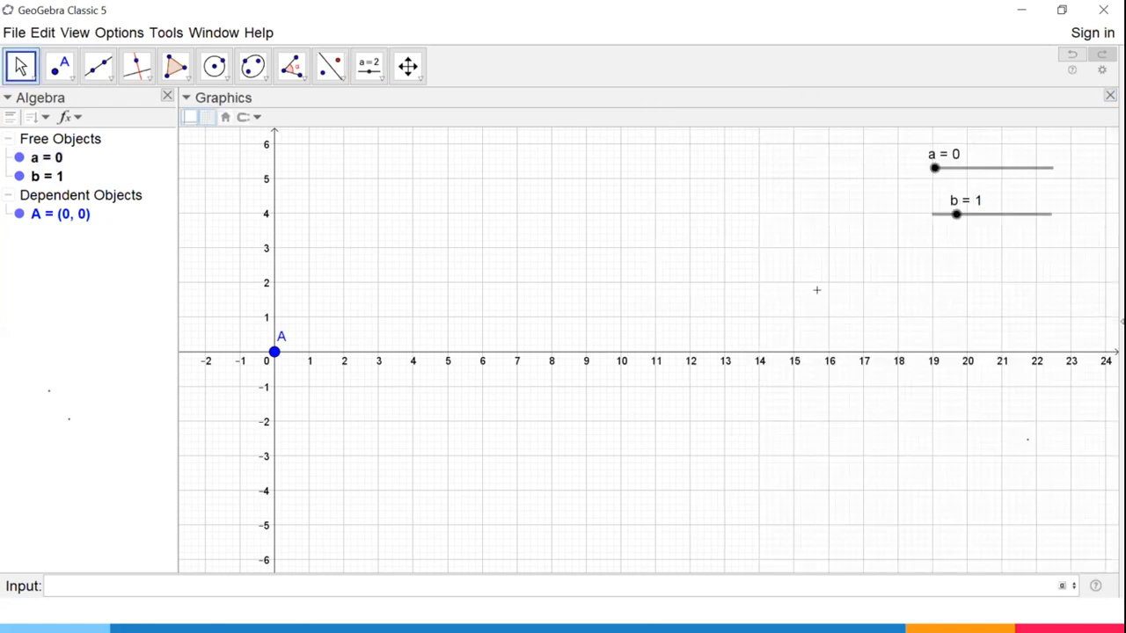
# Turn on the animation of slider a and set the speed slider b to 0.
pyautogui.rightClick(991, 167)
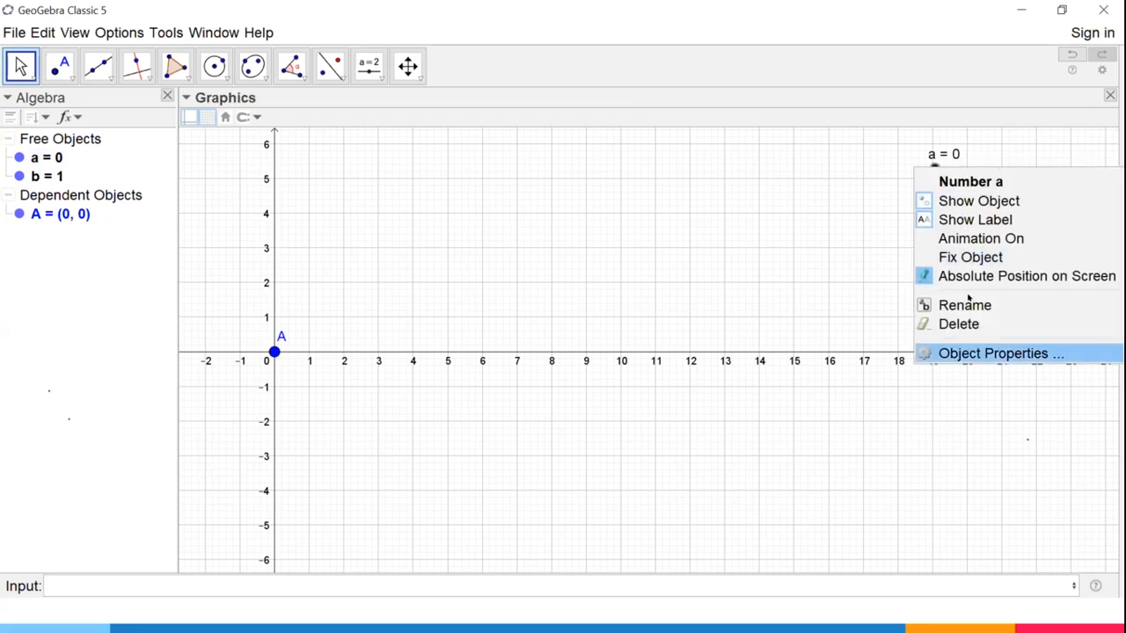
pyautogui.click(962, 235)
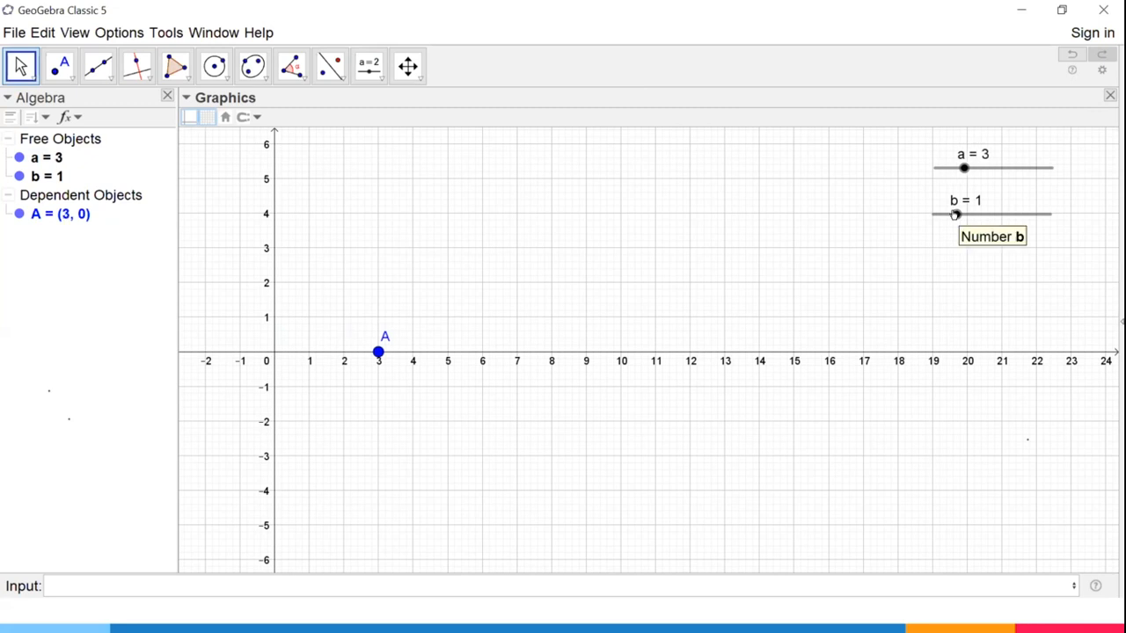
pyautogui.moveTo(955, 215); pyautogui.dragTo(910, 207)
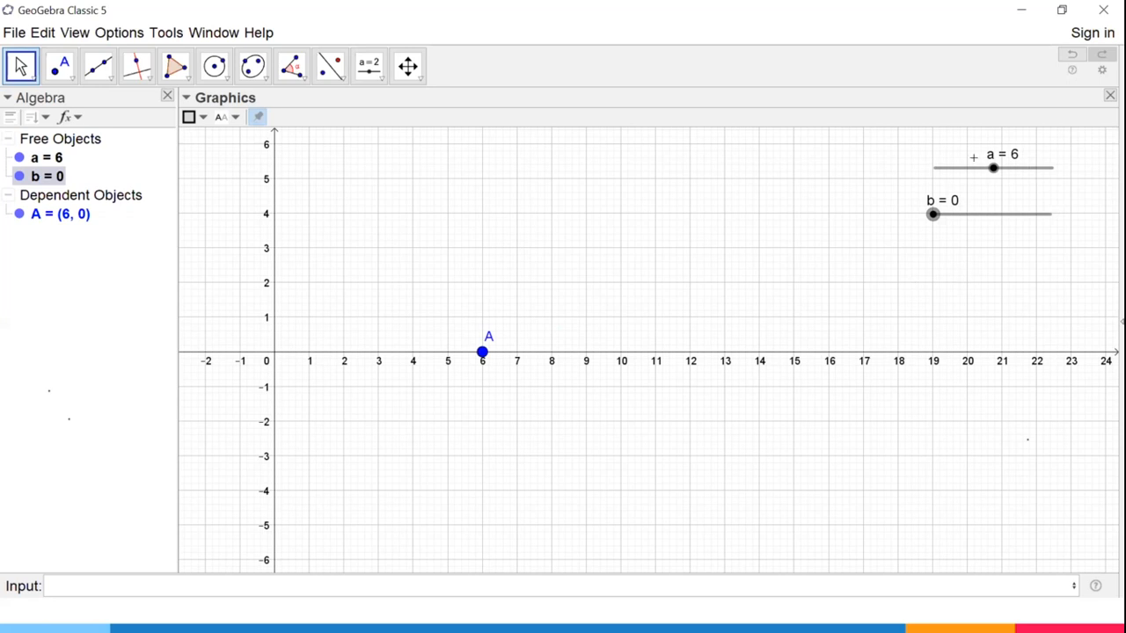
# Move slider b to 1, set its increment to 0.1 in its object properties, and close them.
pyautogui.click(947, 203)
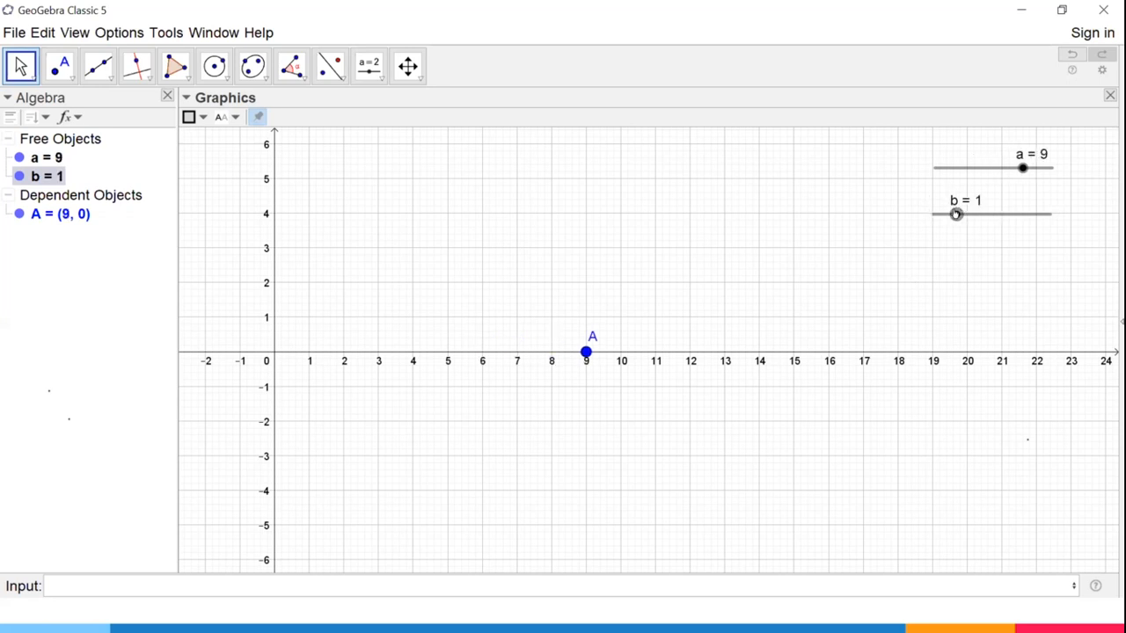
pyautogui.rightClick(956, 214)
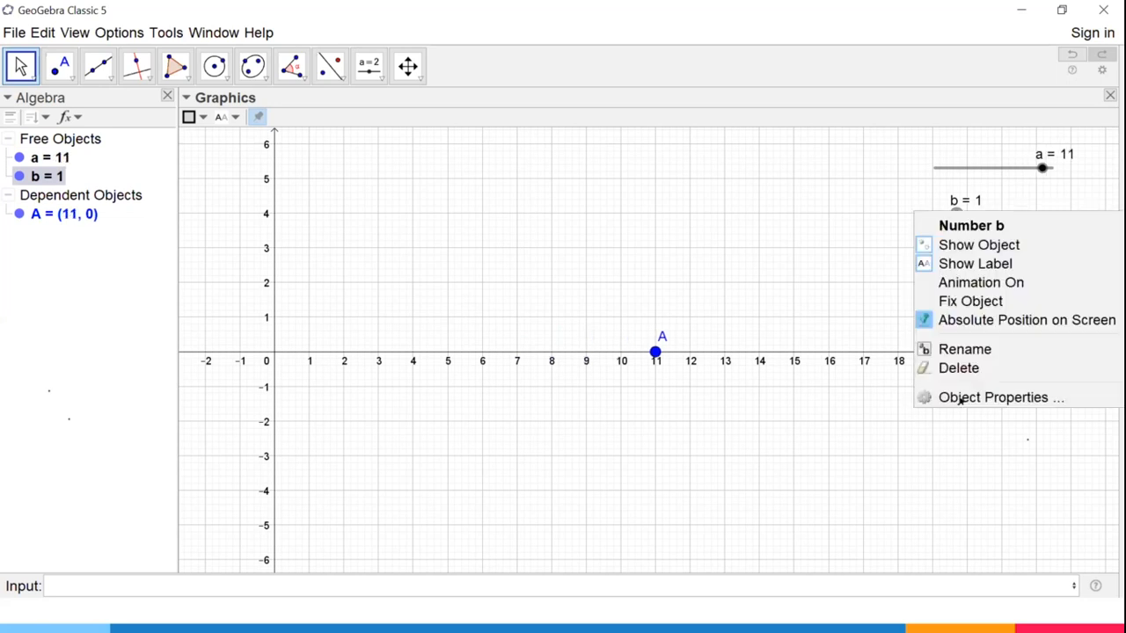
pyautogui.click(961, 398)
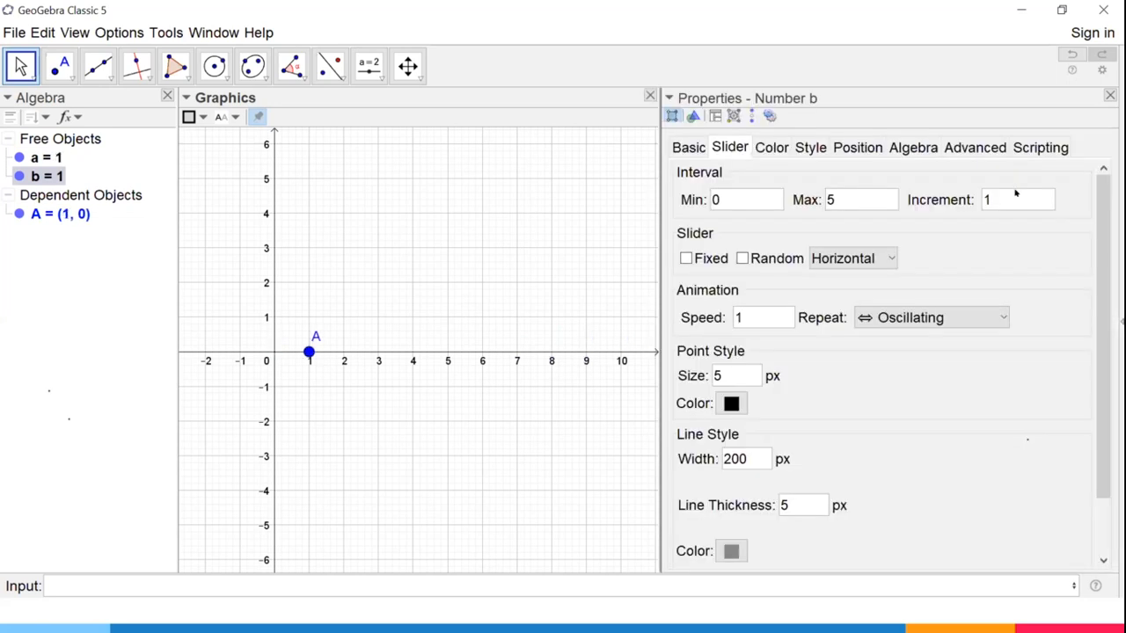
pyautogui.moveTo(1015, 201); pyautogui.dragTo(950, 202)
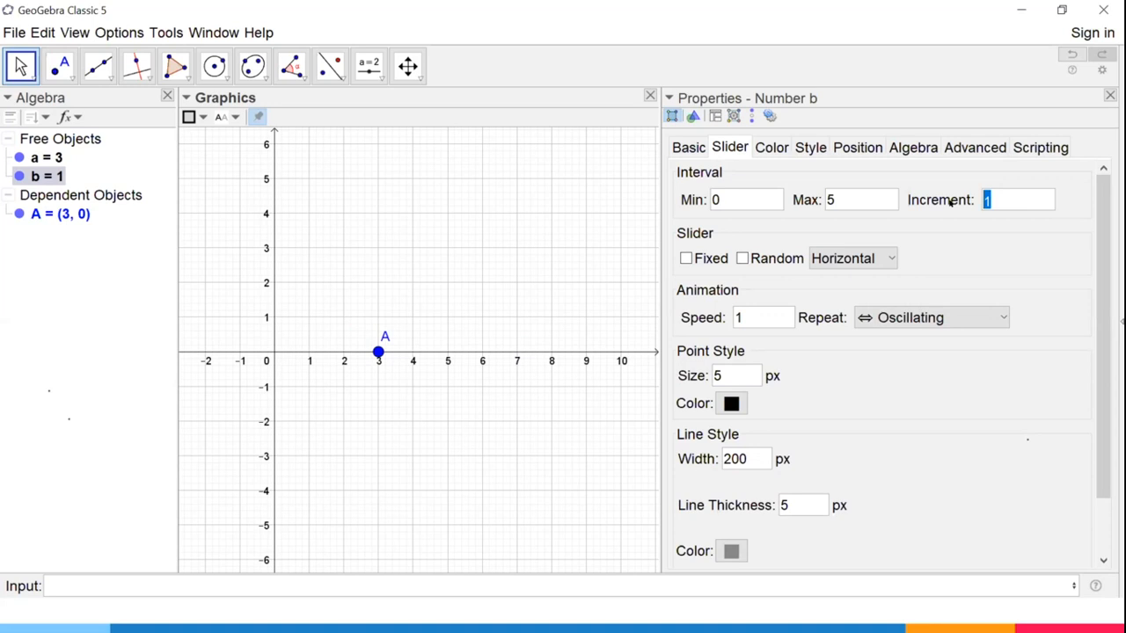
pyautogui.write('.1')
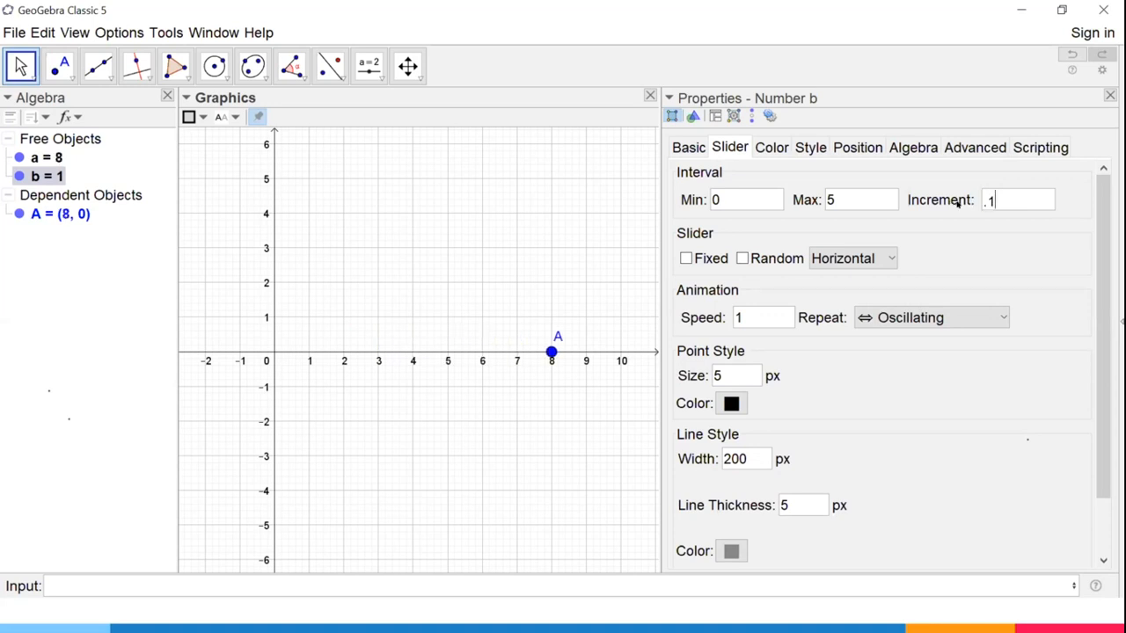
pyautogui.press('Return')
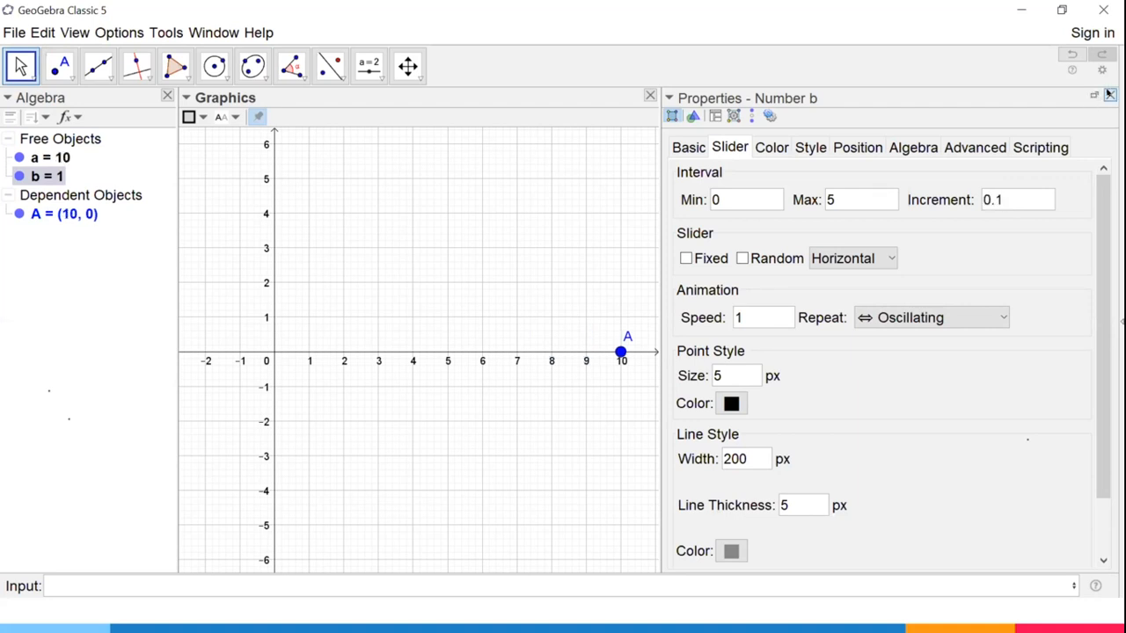
pyautogui.click(1109, 95)
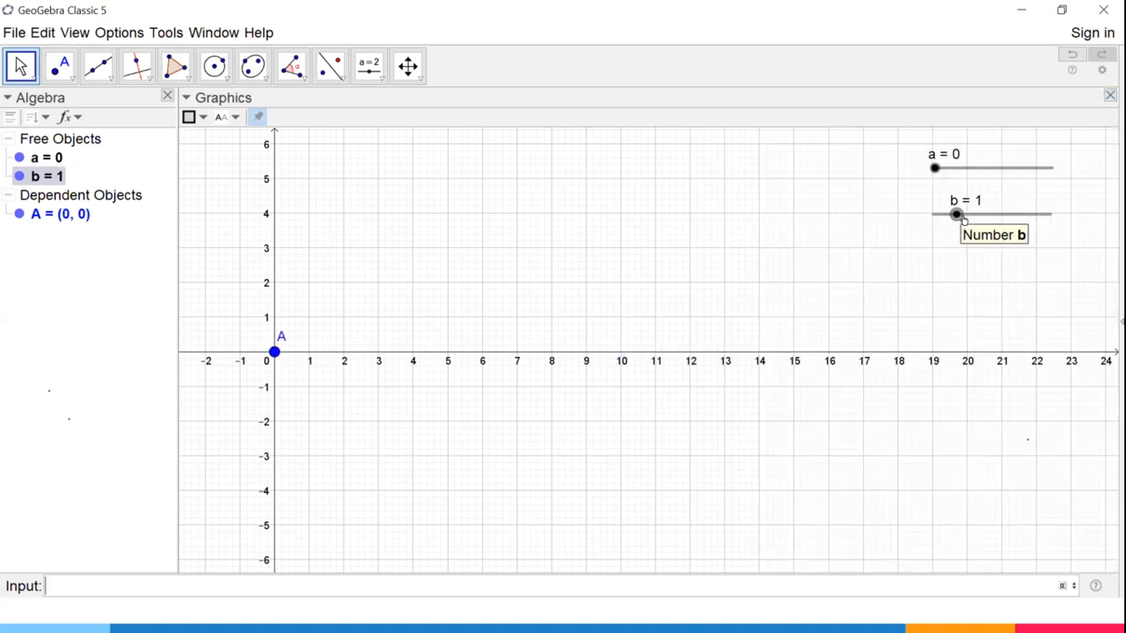
# Lower slider b to 0, raise it to 1 to adjust point A's speed, and turn off the animation of slider a.
pyautogui.moveTo(955, 214); pyautogui.dragTo(937, 214)
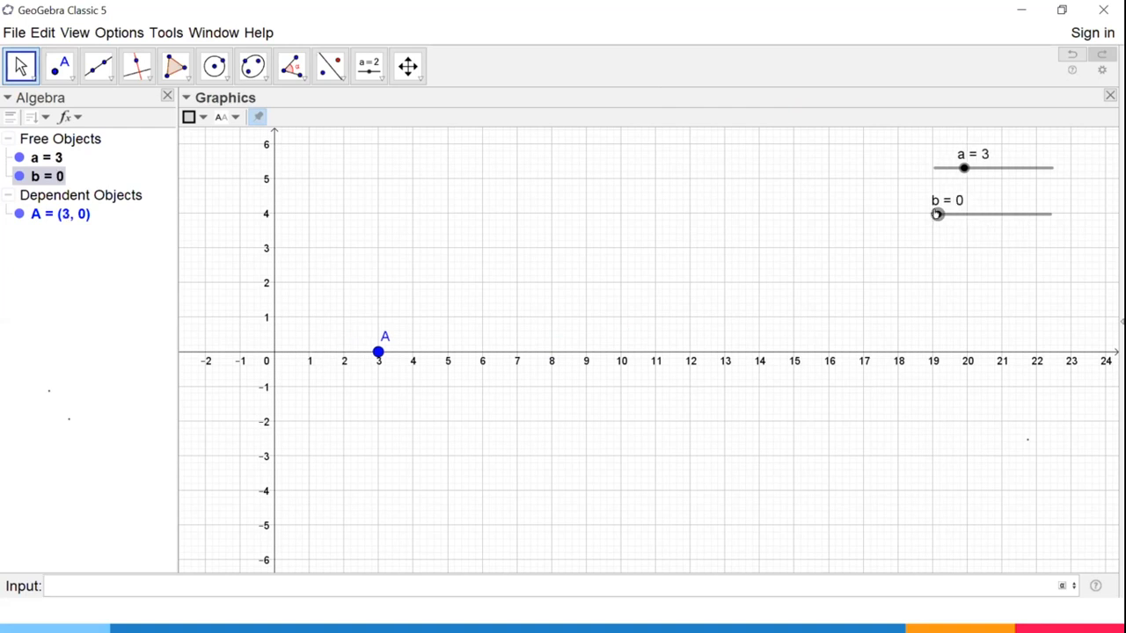
pyautogui.moveTo(937, 213); pyautogui.dragTo(943, 213)
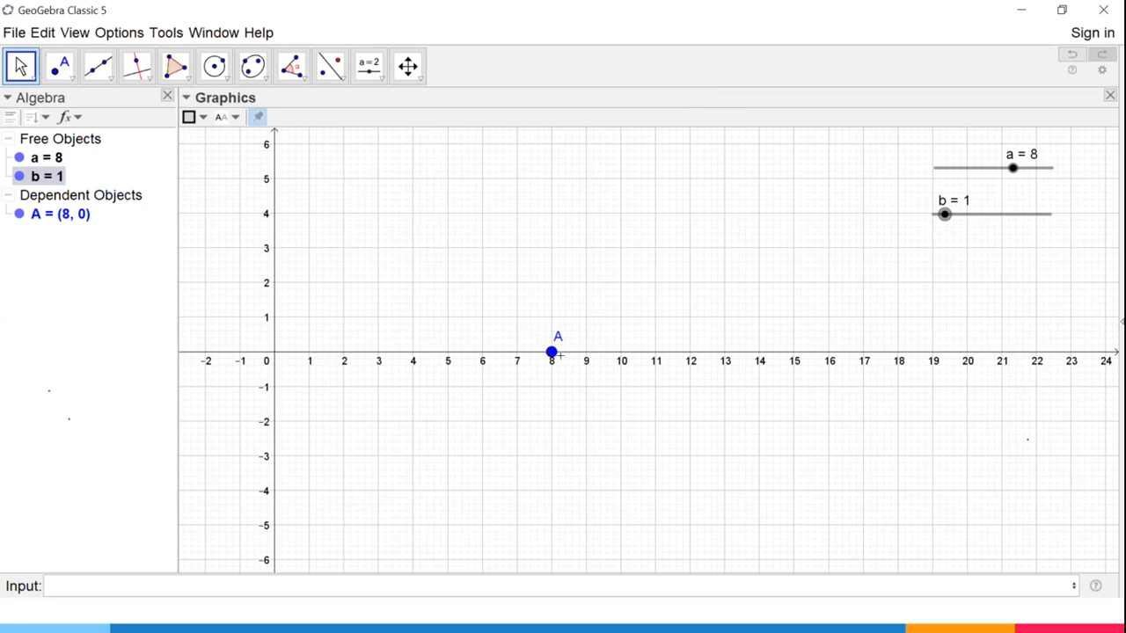
pyautogui.scroll(5, 618, 394)
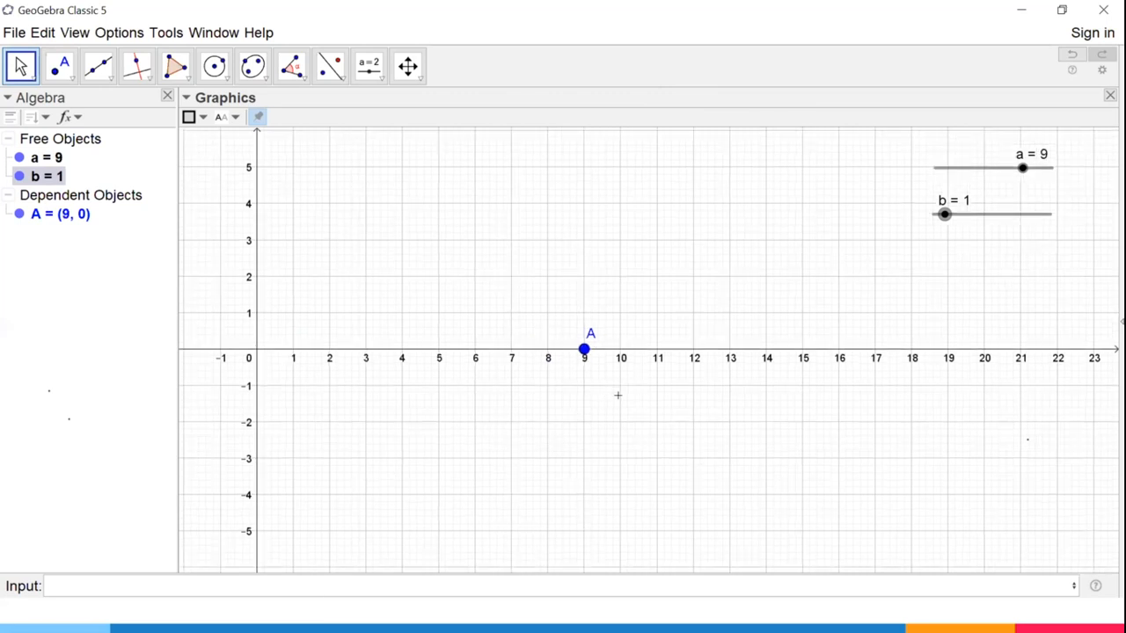
pyautogui.scroll(-6, 618, 395)
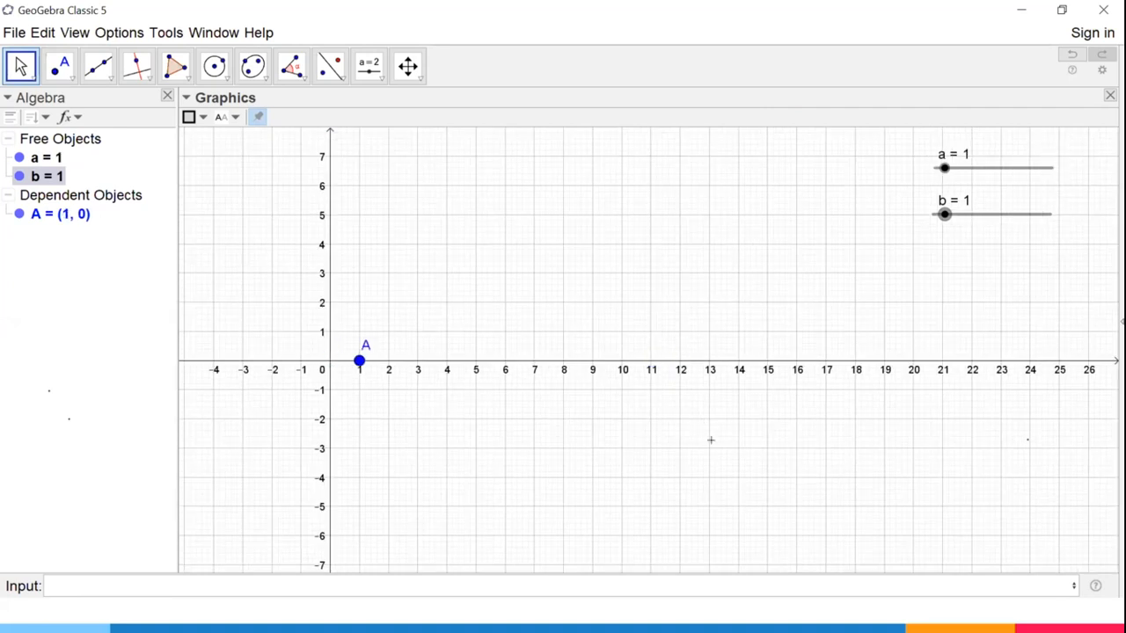
pyautogui.rightClick(968, 168)
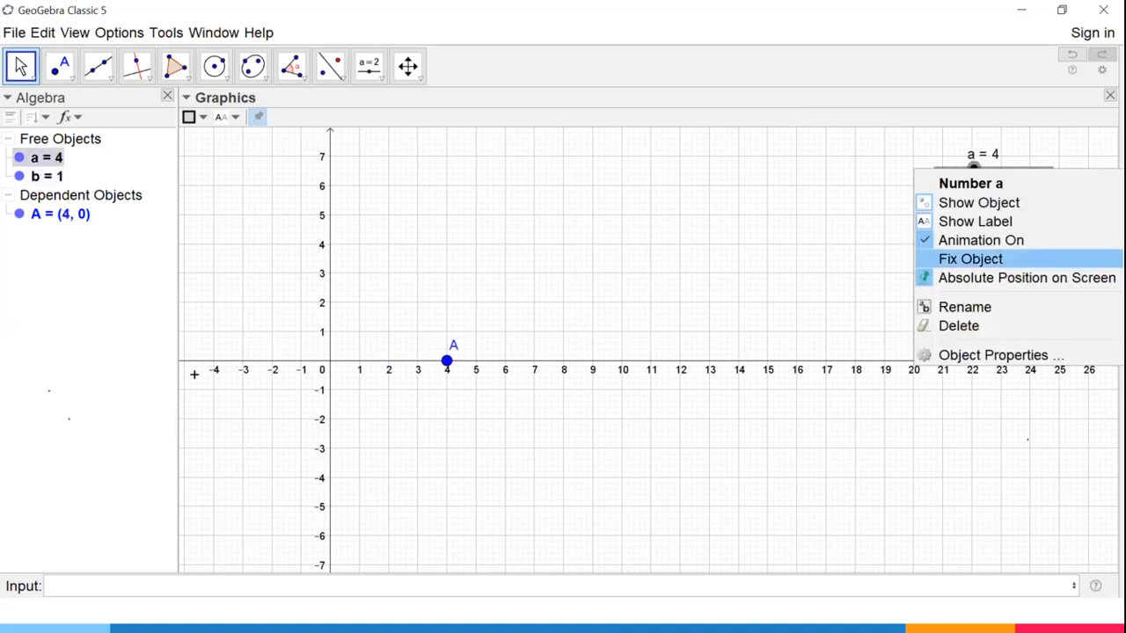
pyautogui.click(968, 258)
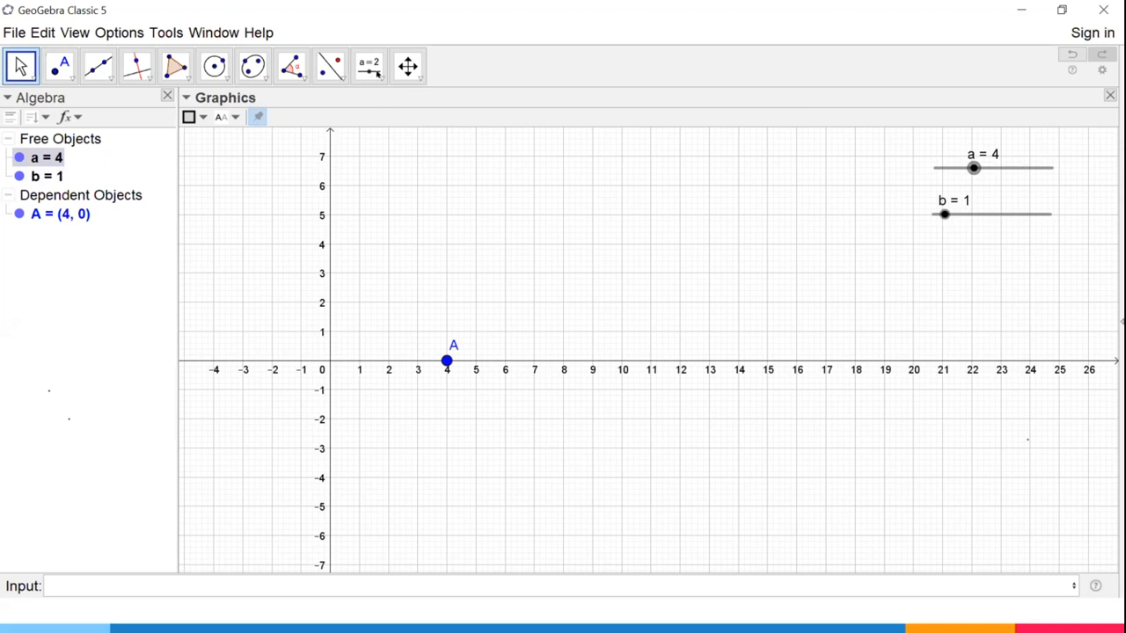
# Place a new button below slider b and give it the caption Start.
pyautogui.click(378, 75)
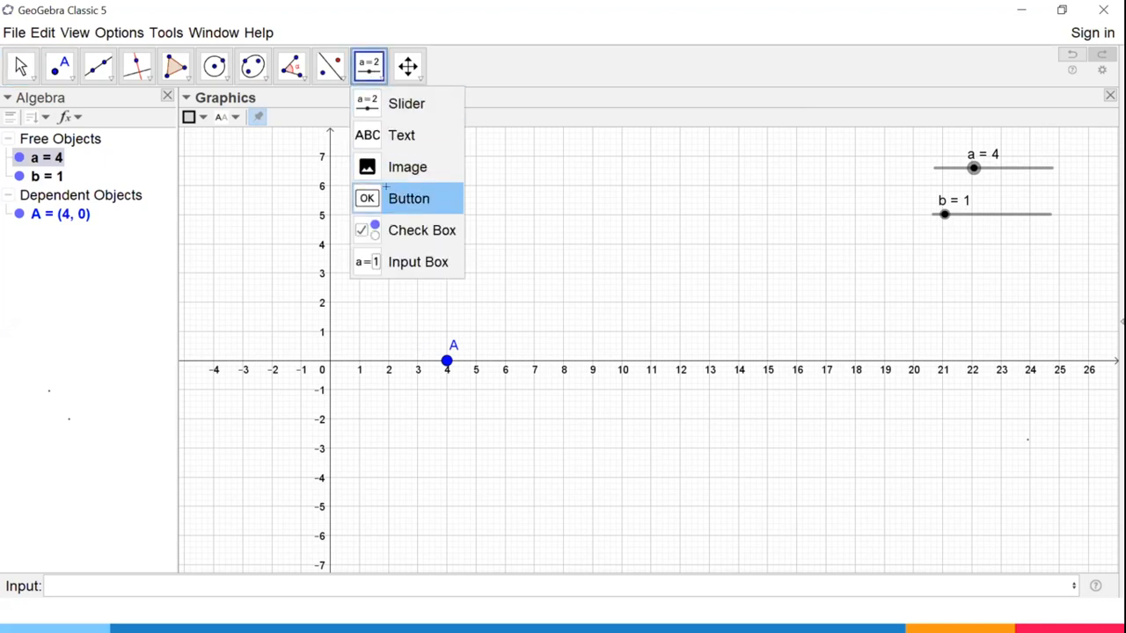
pyautogui.click(395, 198)
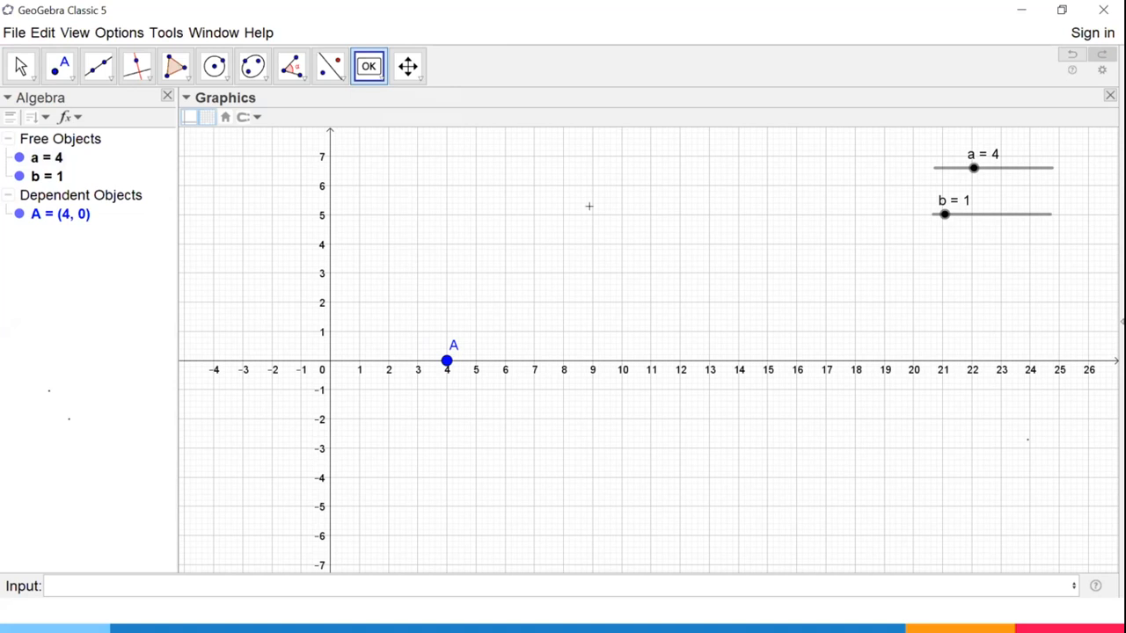
pyautogui.click(987, 249)
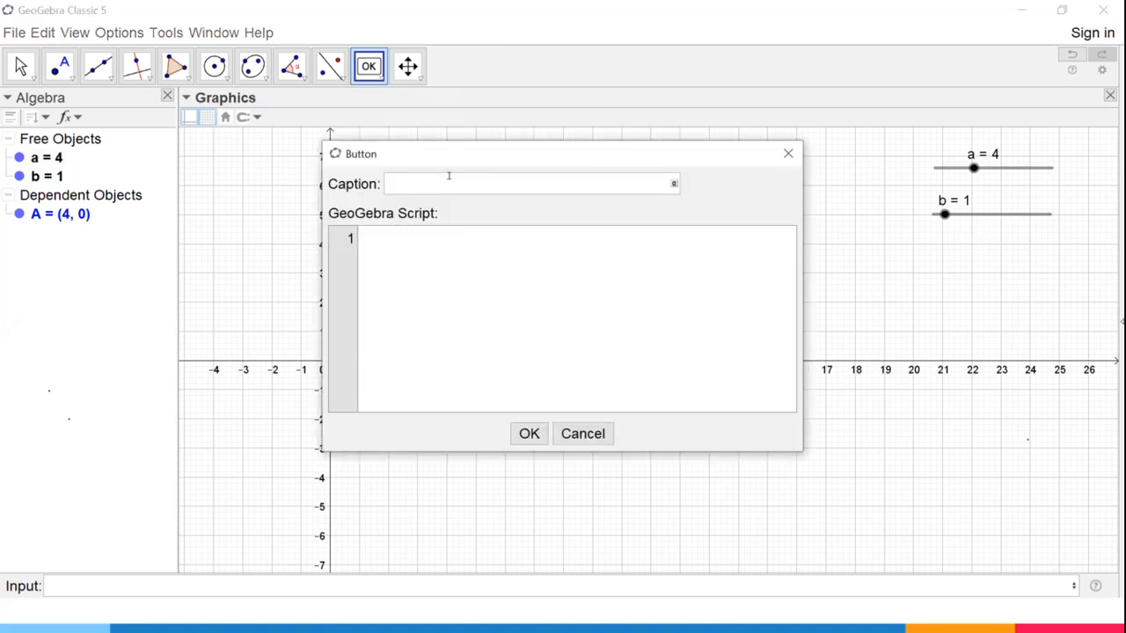
pyautogui.write('Start')
# Enter StartAnimation(a,b) as the Start button's GeoGebra script, create the button and run it.
pyautogui.click(459, 234)
pyautogui.write('Start')
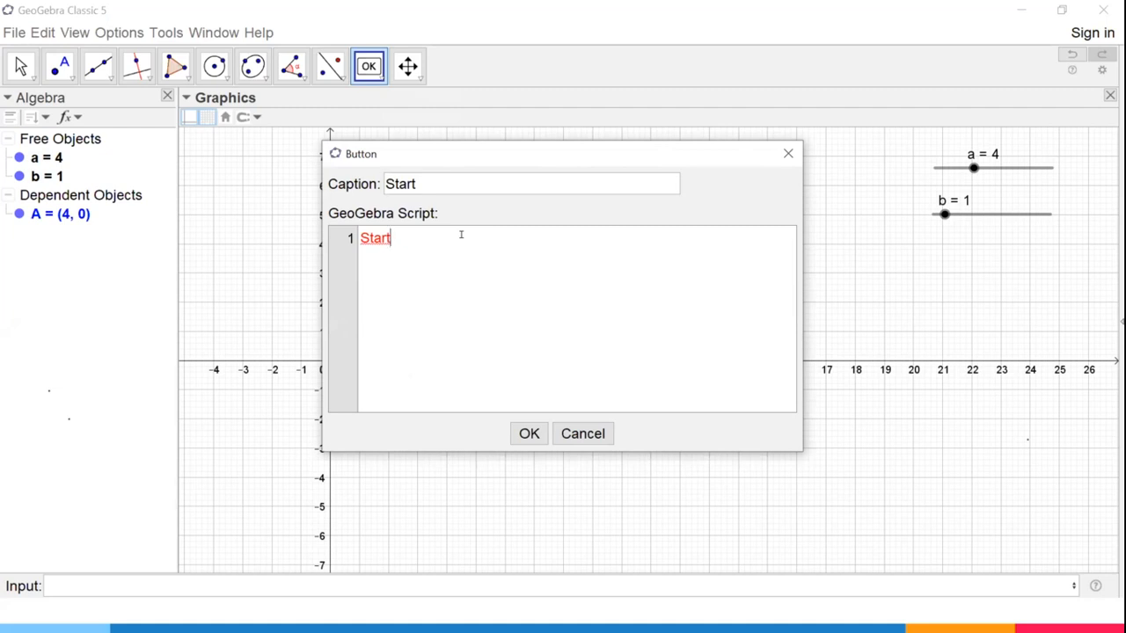
pyautogui.write('Animation(')
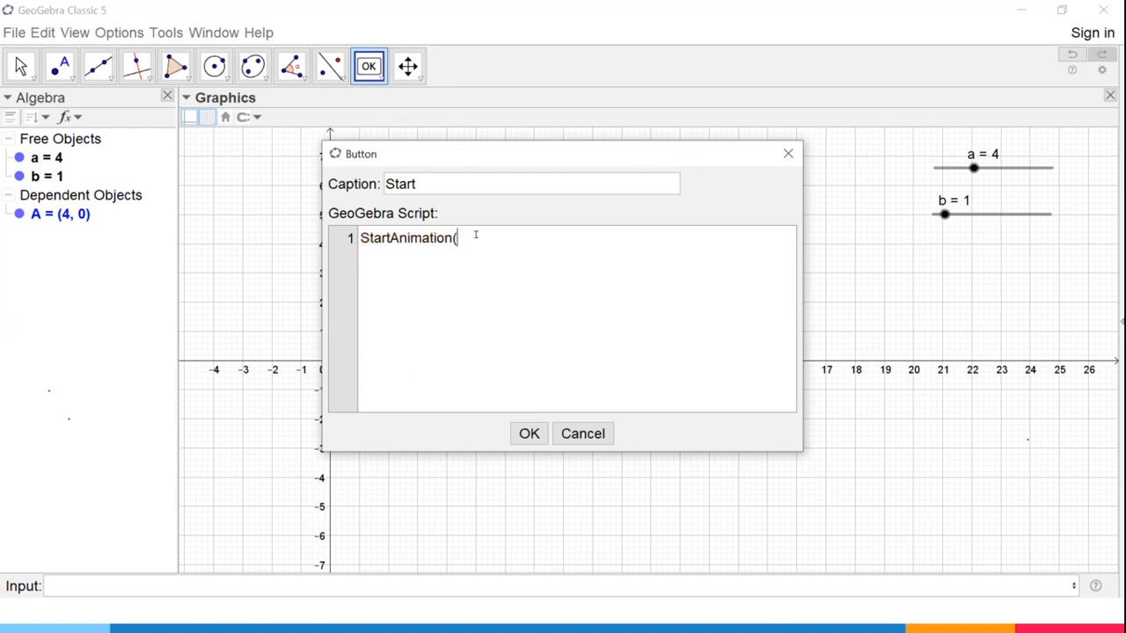
pyautogui.write('a,b)')
pyautogui.click(526, 424)
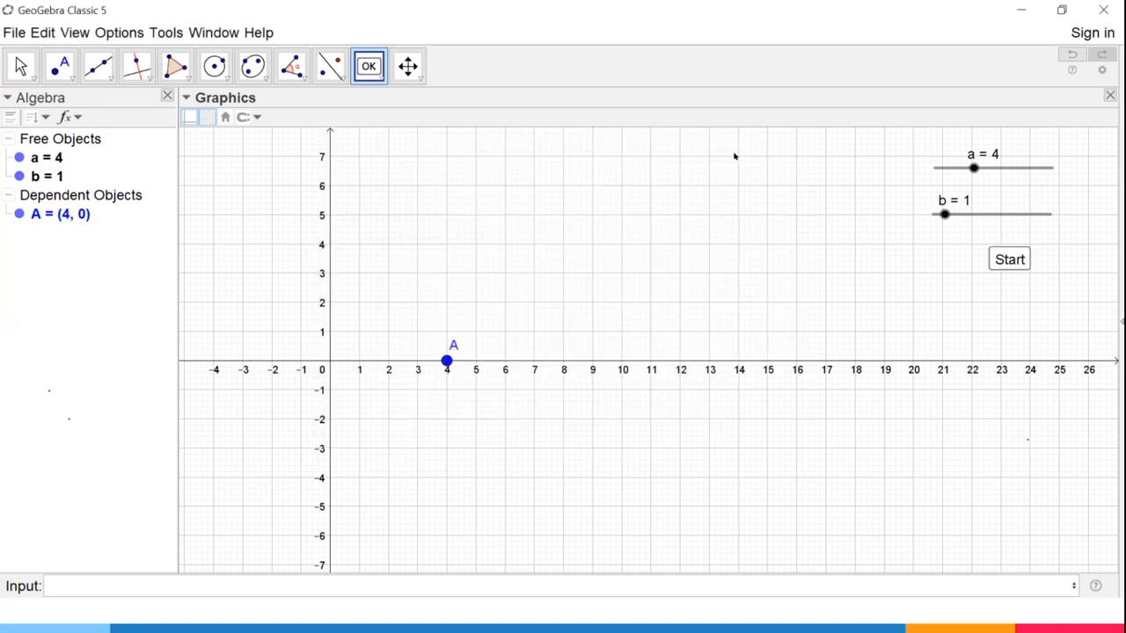
pyautogui.click(21, 66)
pyautogui.click(1009, 258)
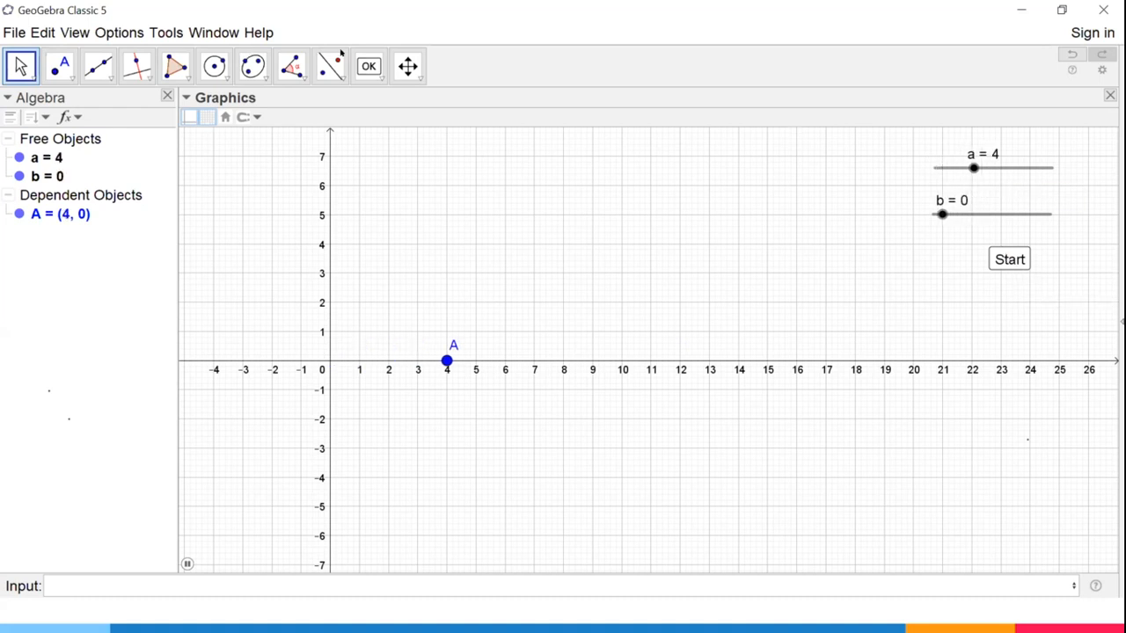
# Place a second button below the Start button and give it the caption Stop.
pyautogui.click(368, 66)
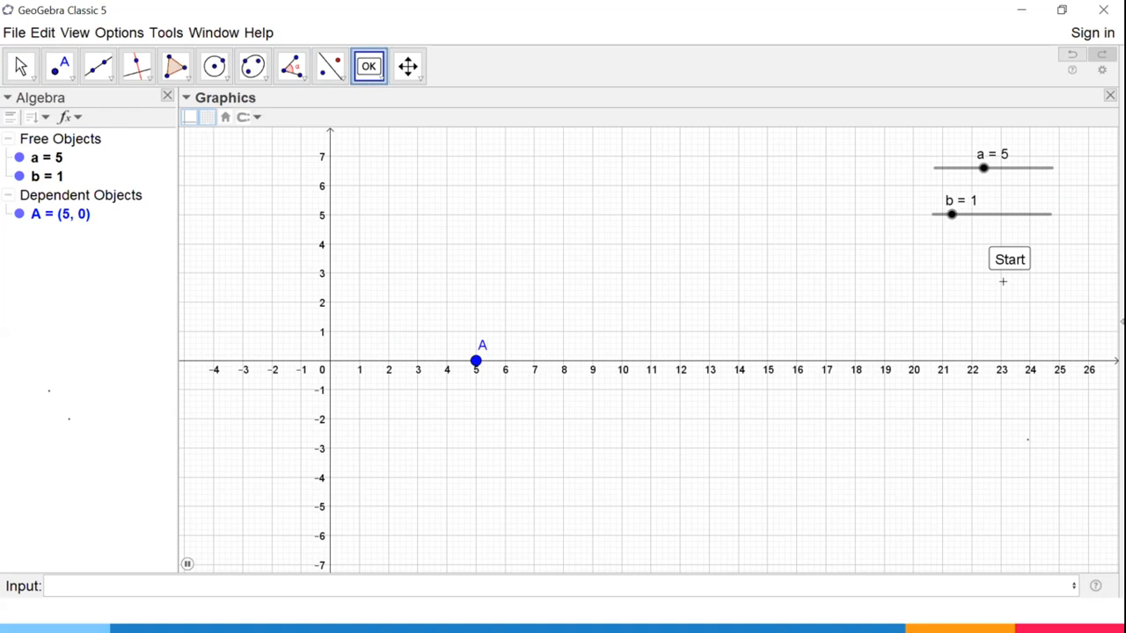
pyautogui.click(996, 297)
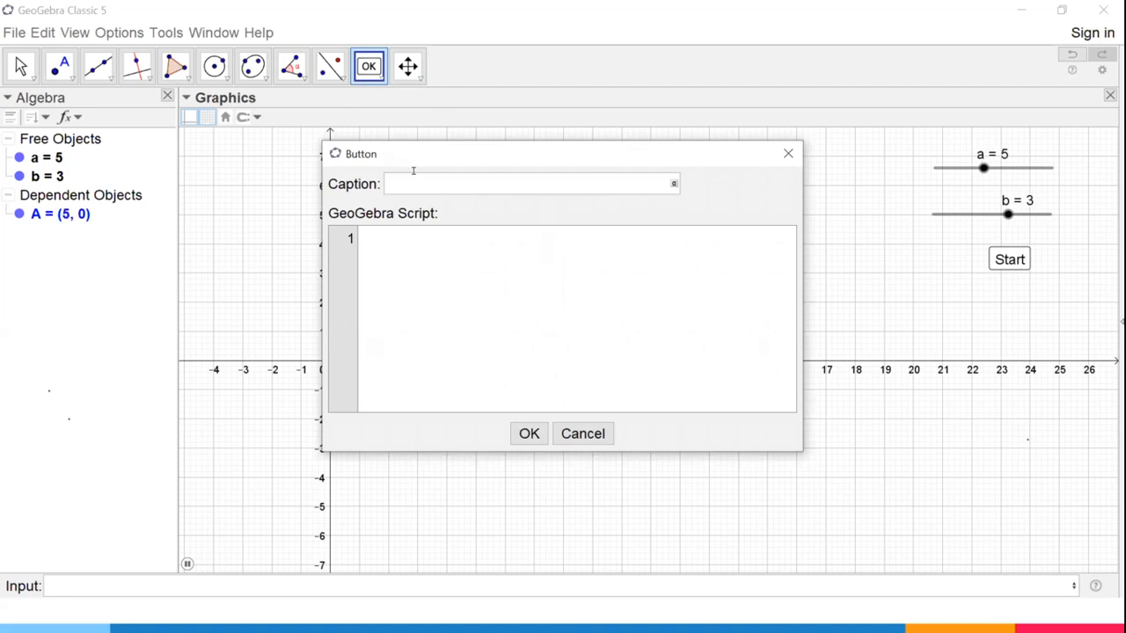
pyautogui.write('Clo')
pyautogui.press('BackSpace')
pyautogui.press('BackSpace')
pyautogui.press('BackSpace')
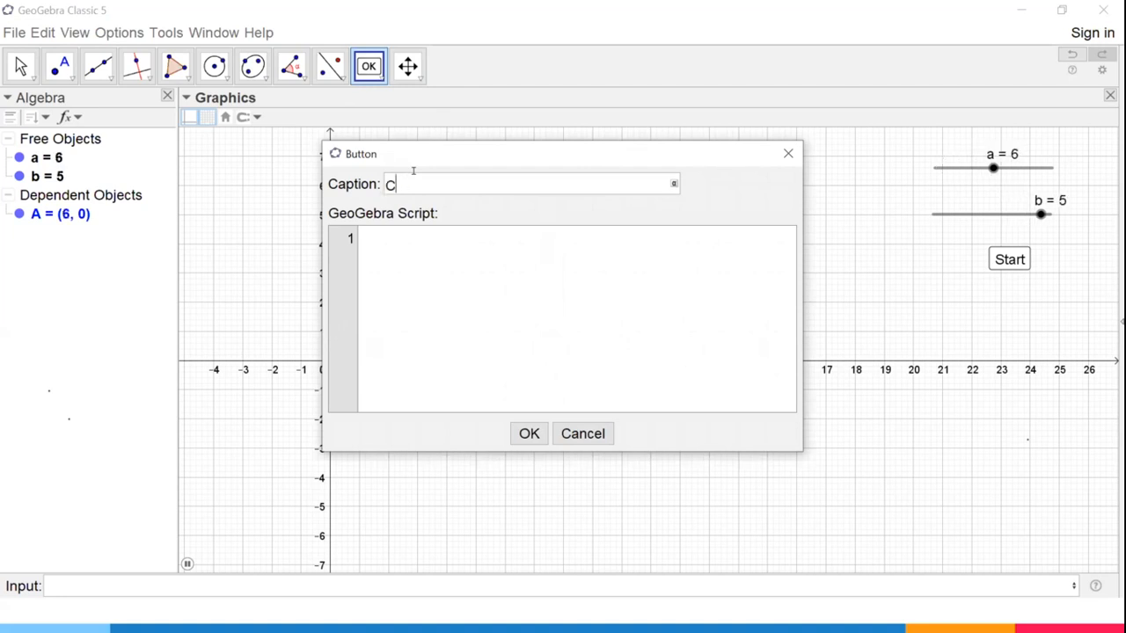
pyautogui.write('Stop')
# Enter StartAnimation(false) as the Stop button's GeoGebra script and create the button.
pyautogui.click(457, 262)
pyautogui.write('Sar')
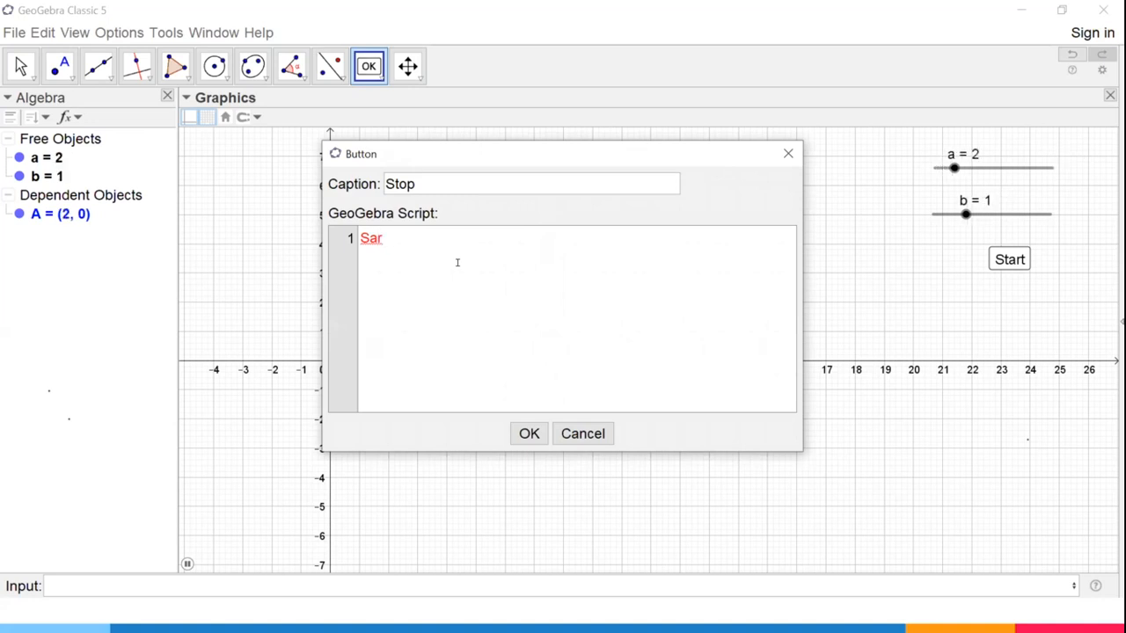
pyautogui.press('BackSpace')
pyautogui.press('BackSpace')
pyautogui.write('tartAnimation')
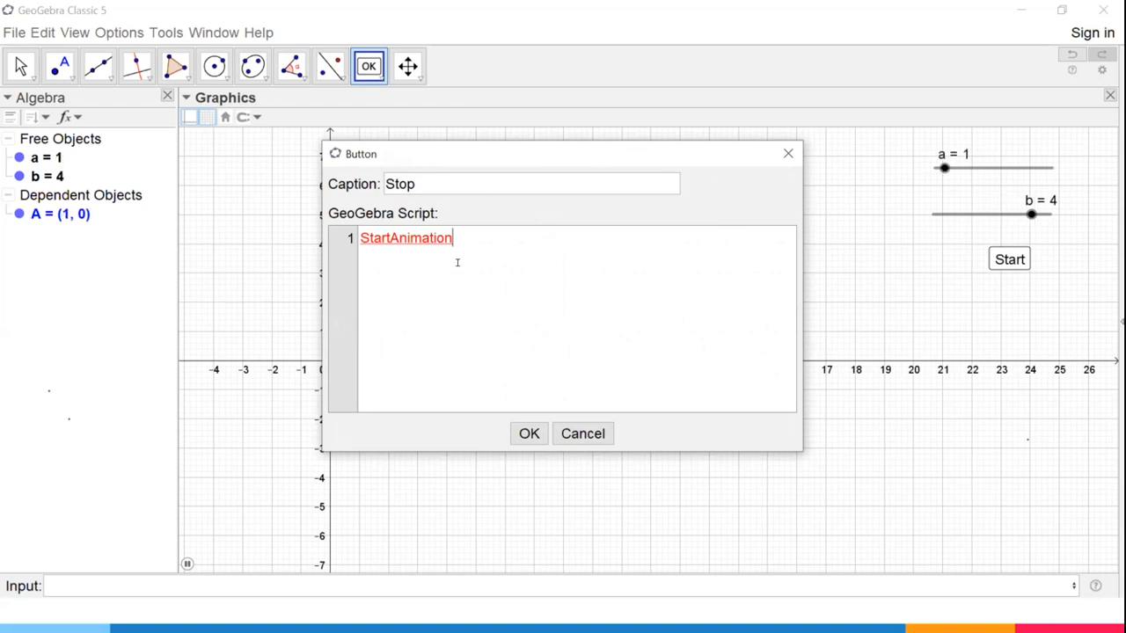
pyautogui.write('(')
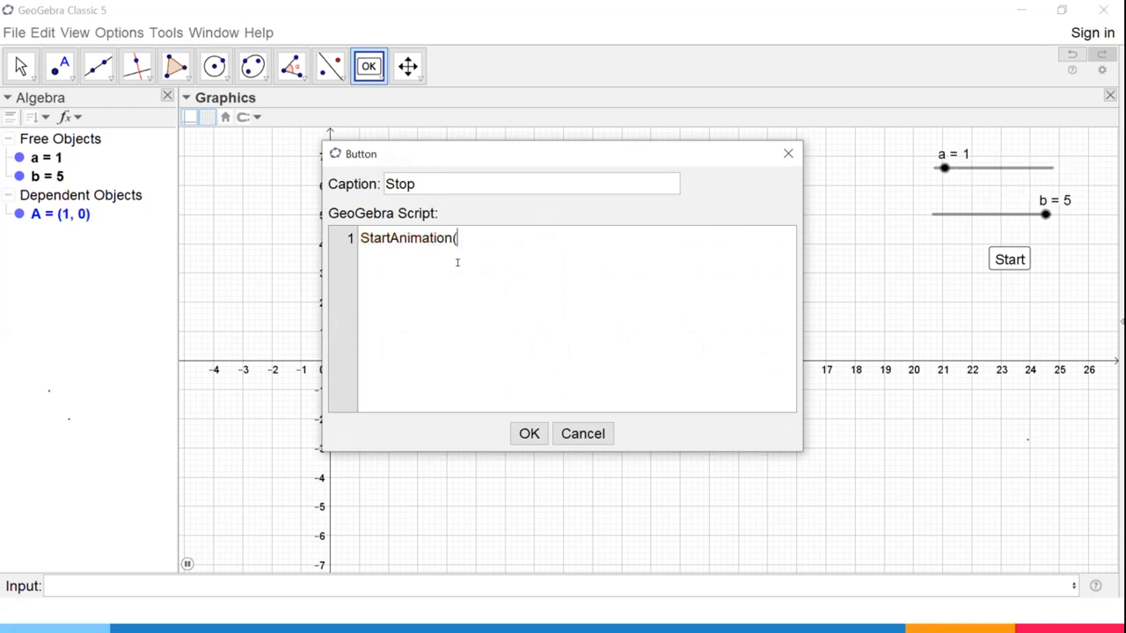
pyautogui.write('false)')
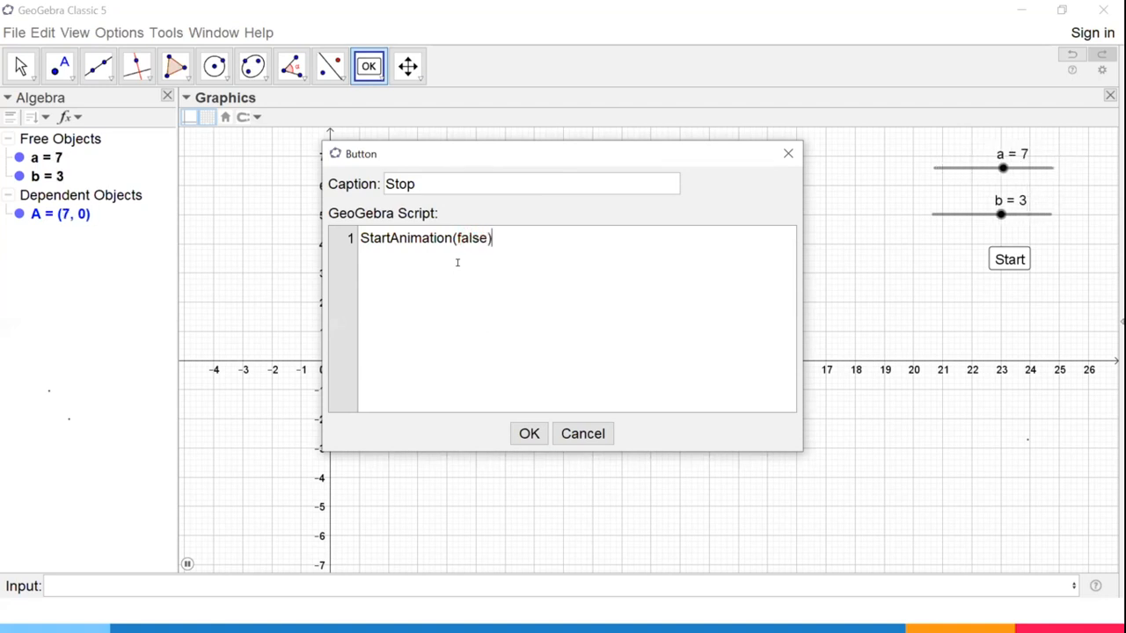
pyautogui.click(530, 434)
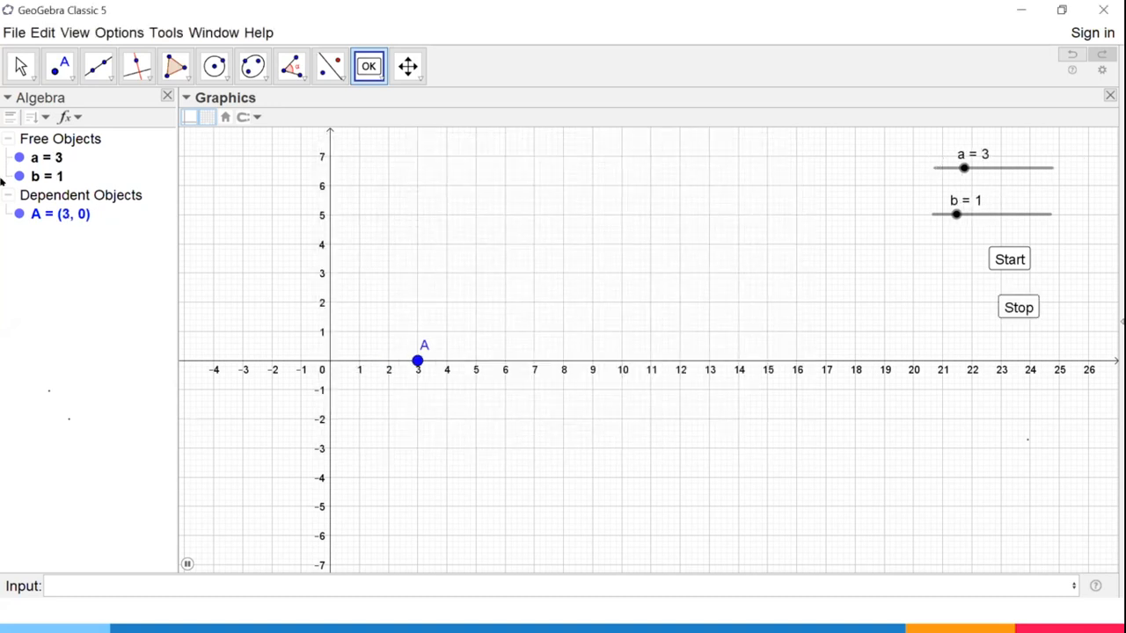
# Halt the animation with the Stop button and reset sliders a and b to 0.
pyautogui.click(21, 66)
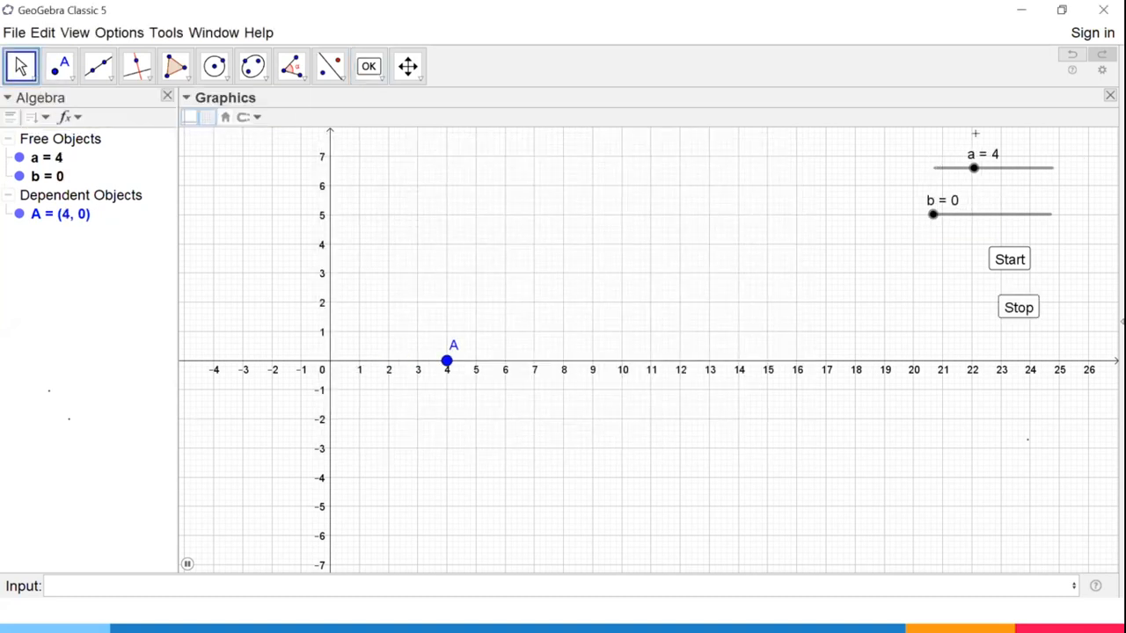
pyautogui.click(1013, 302)
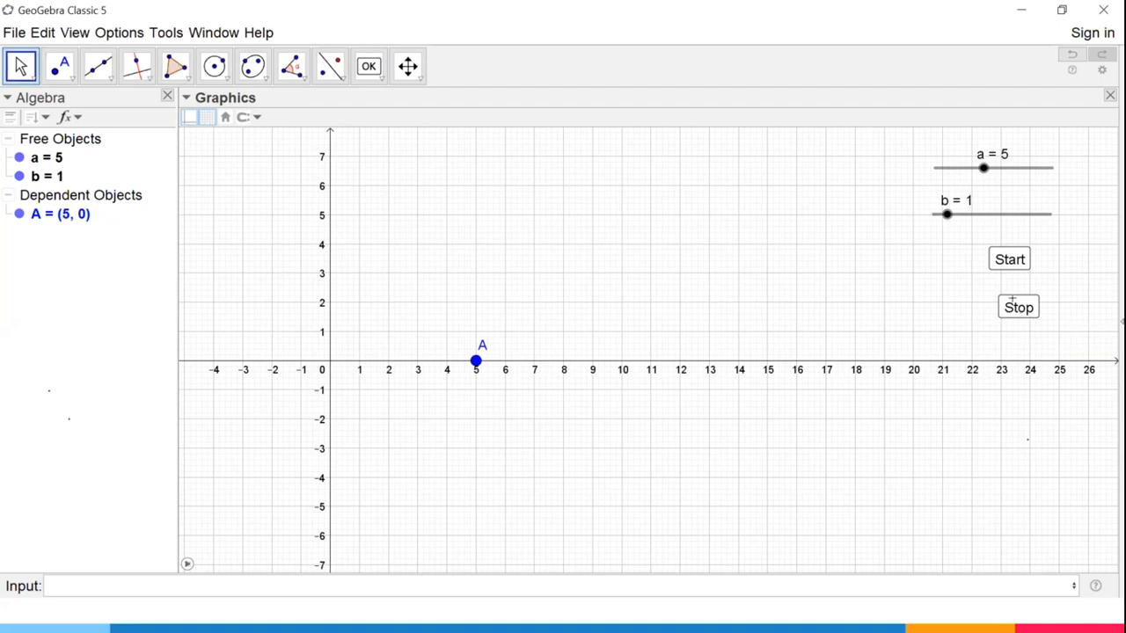
pyautogui.click(983, 168)
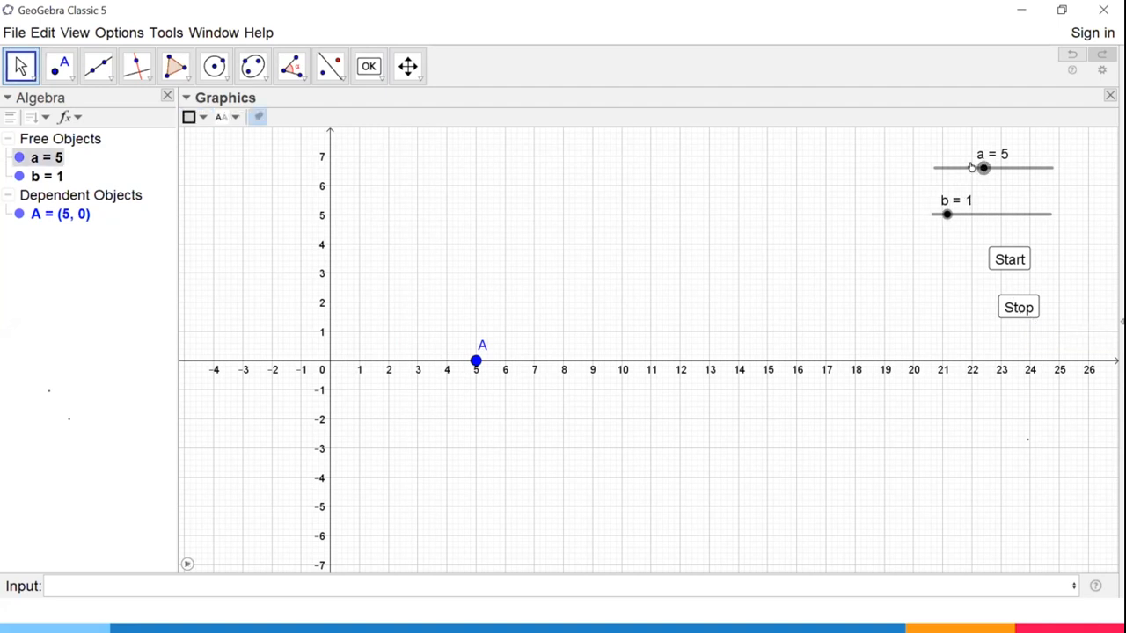
pyautogui.moveTo(983, 168); pyautogui.dragTo(915, 168)
pyautogui.moveTo(936, 208); pyautogui.dragTo(934, 214)
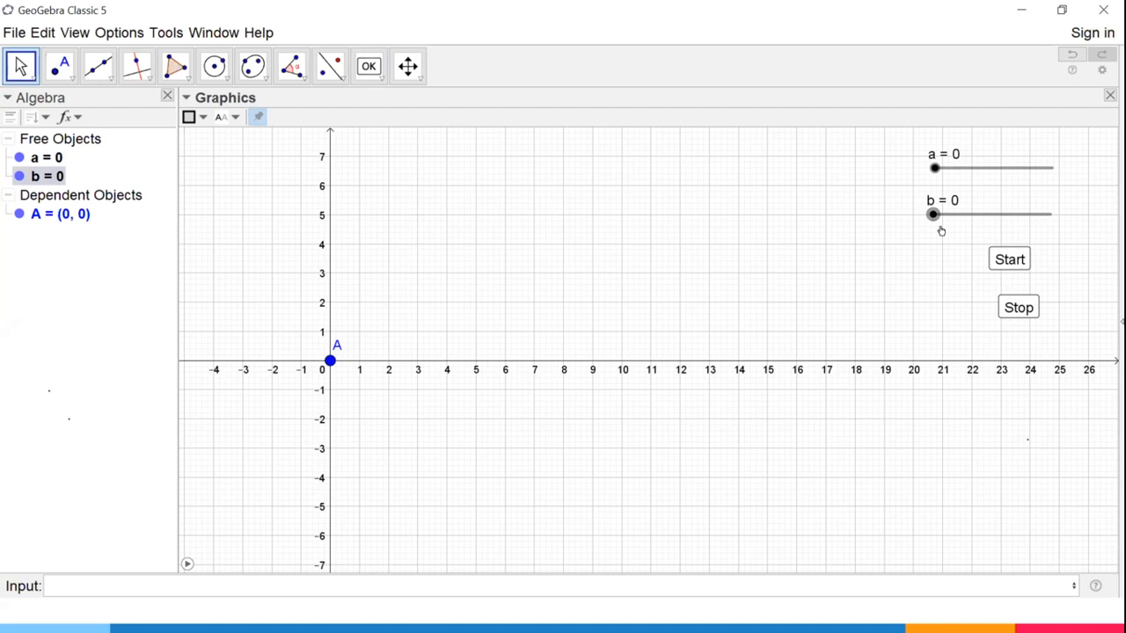
# Test the buttons by starting the animation, stopping it, and starting it again.
pyautogui.click(1009, 258)
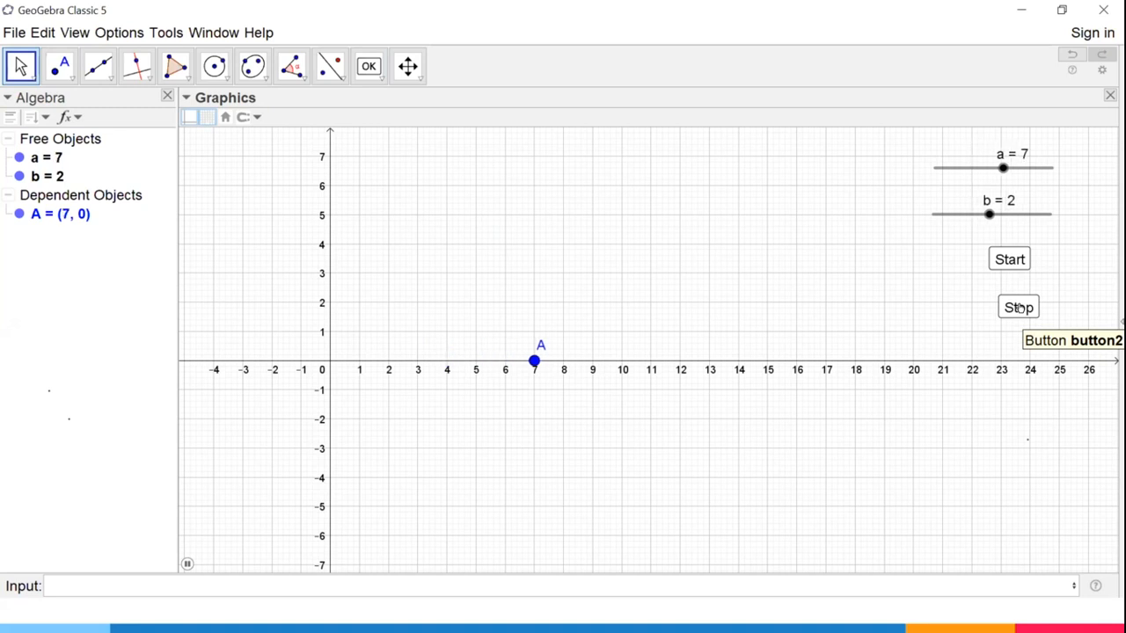
pyautogui.click(1016, 304)
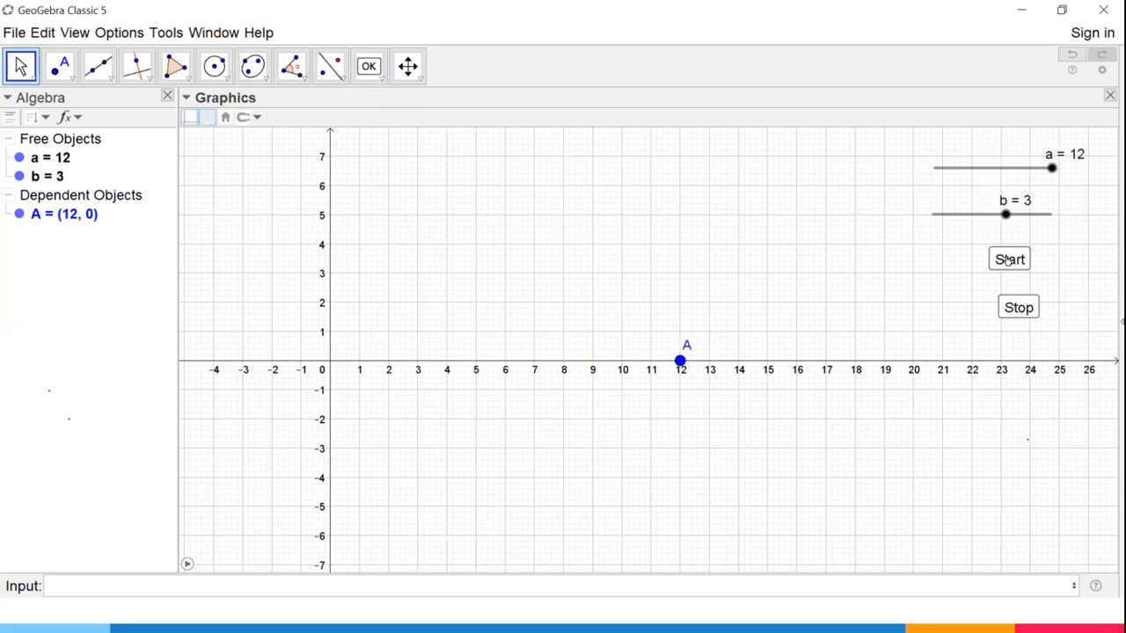
pyautogui.click(1008, 261)
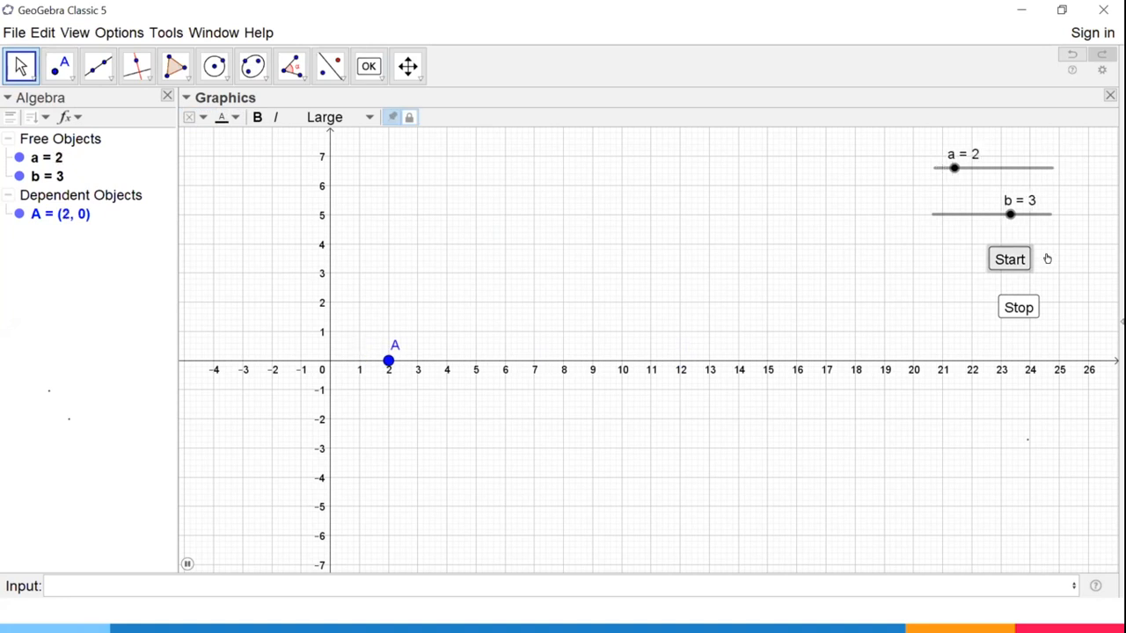
# Stop the animation, place a third button below the Stop button, and give it the caption Reset.
pyautogui.click(1013, 302)
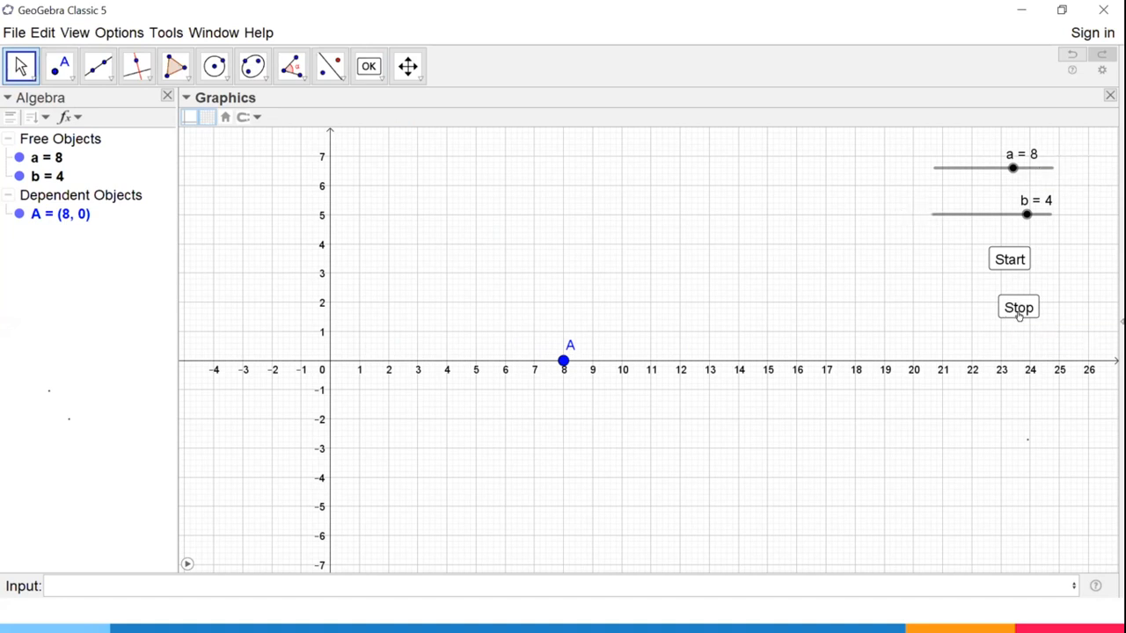
pyautogui.click(360, 73)
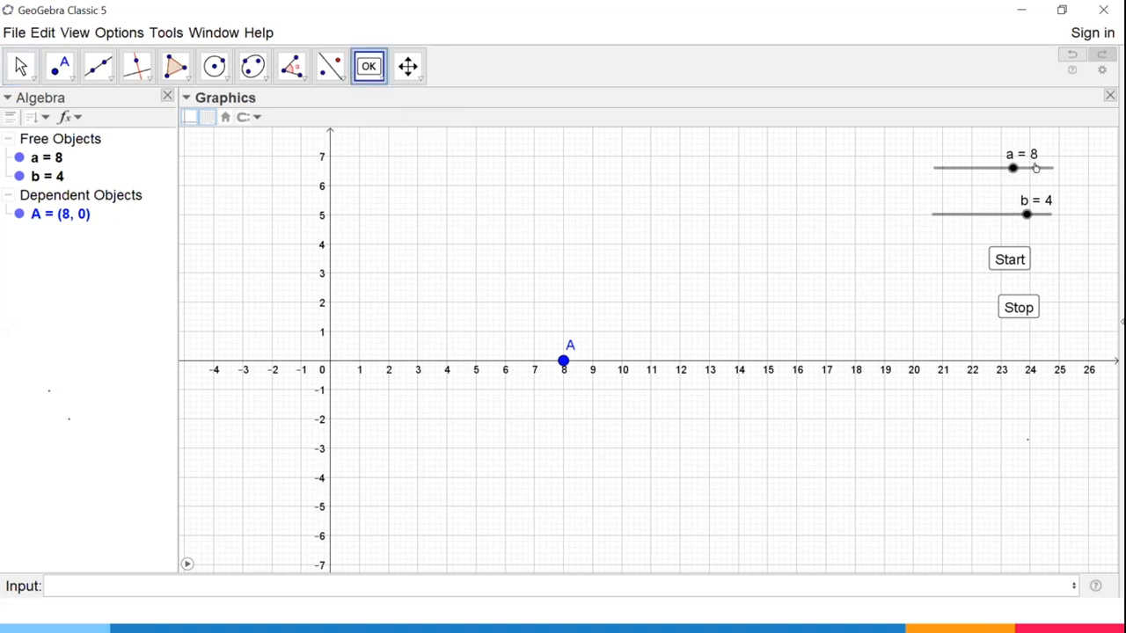
pyautogui.click(1005, 336)
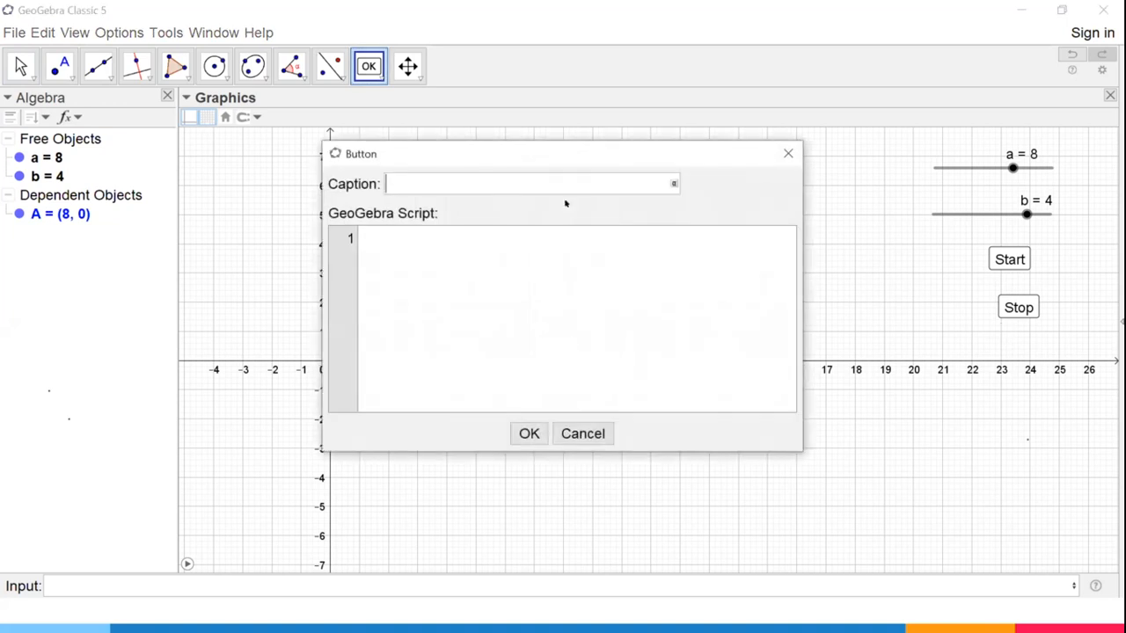
pyautogui.write('Re')
pyautogui.write('set')
# Write the Reset button's GeoGebra script with StartAnimation(False), a and b on three separate lines.
pyautogui.write('Start')
pyautogui.write('A')
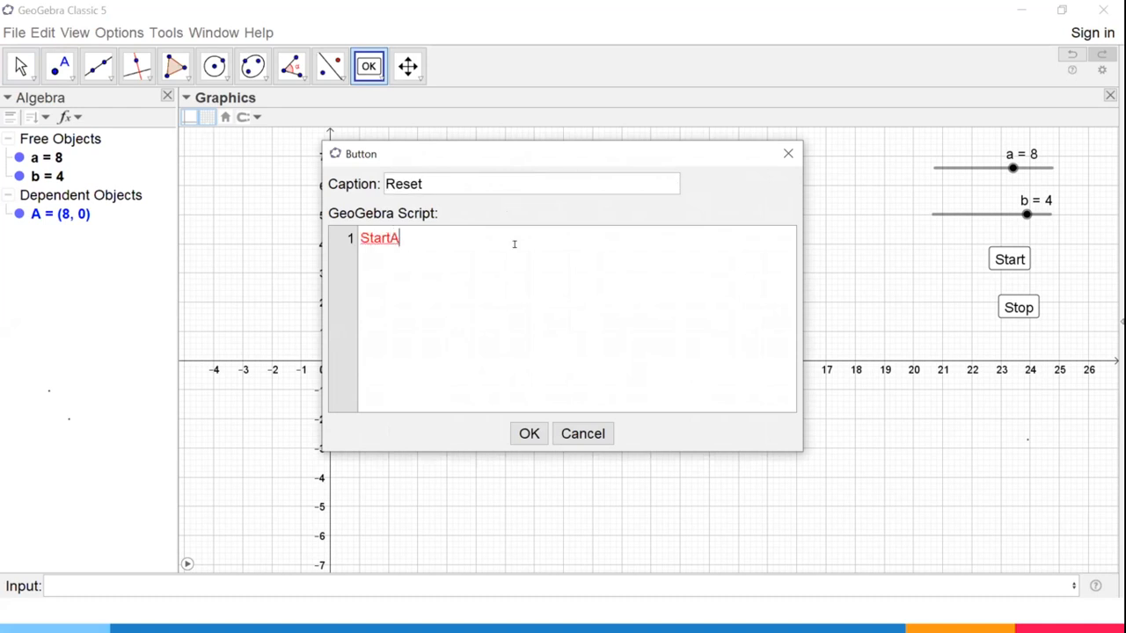
pyautogui.write('nimation(')
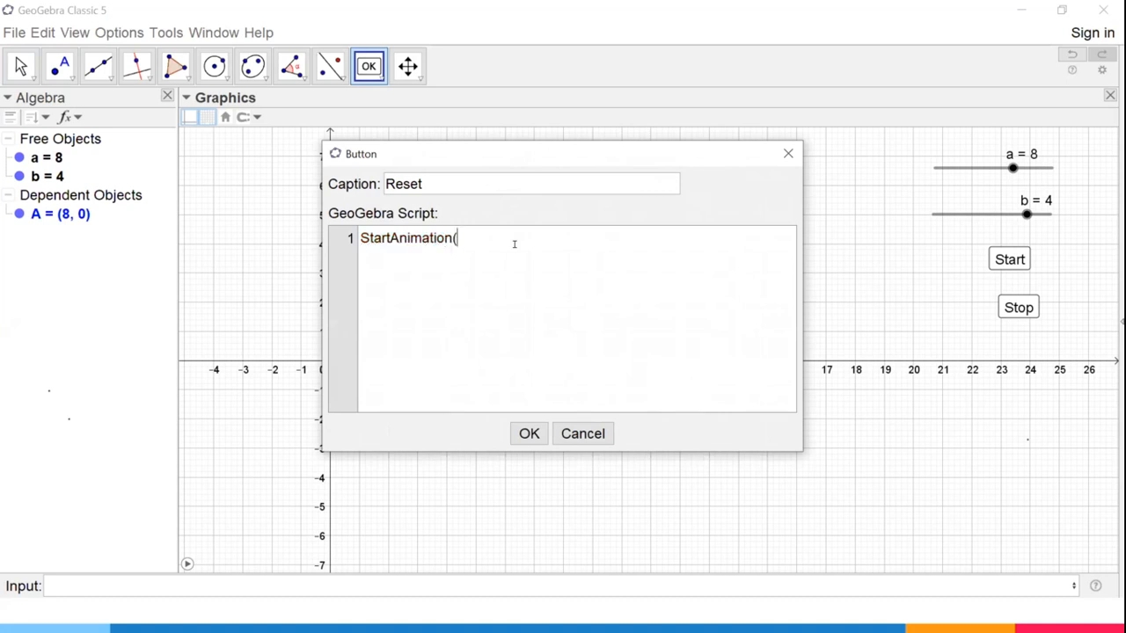
pyautogui.write('False)')
pyautogui.press('Return')
pyautogui.write('a')
pyautogui.press('Return')
pyautogui.write('b')
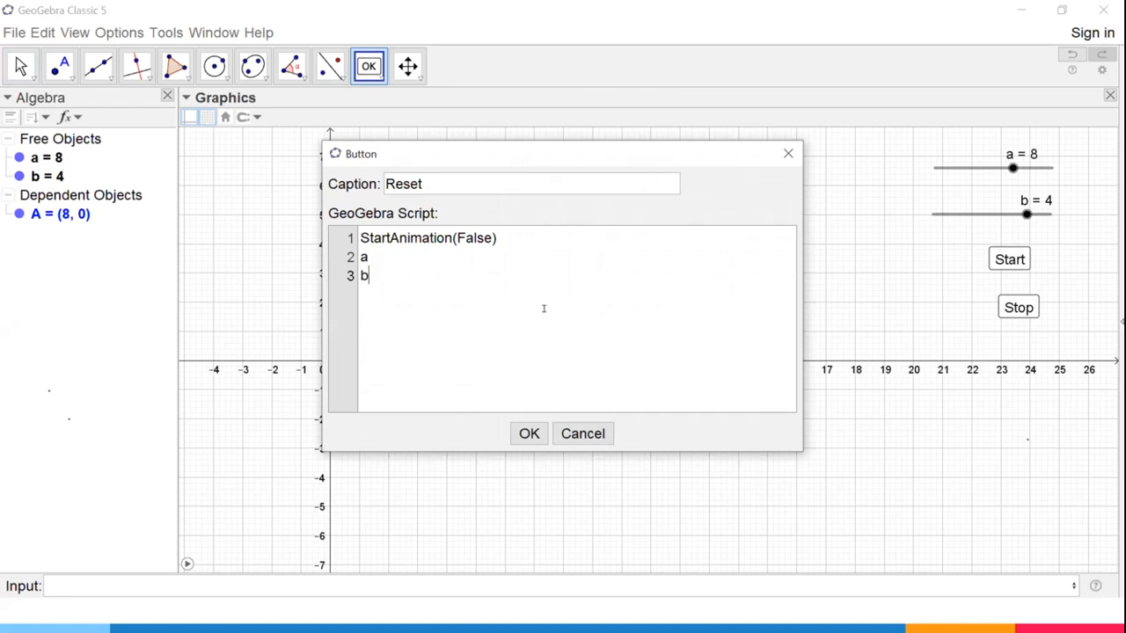
# Change the a and b lines of the Reset script to 0 and create the button.
pyautogui.doubleClick(363, 251)
pyautogui.write('0')
pyautogui.press('Return')
pyautogui.press('Delete')
pyautogui.press('Delete')
pyautogui.write('0')
pyautogui.click(526, 431)
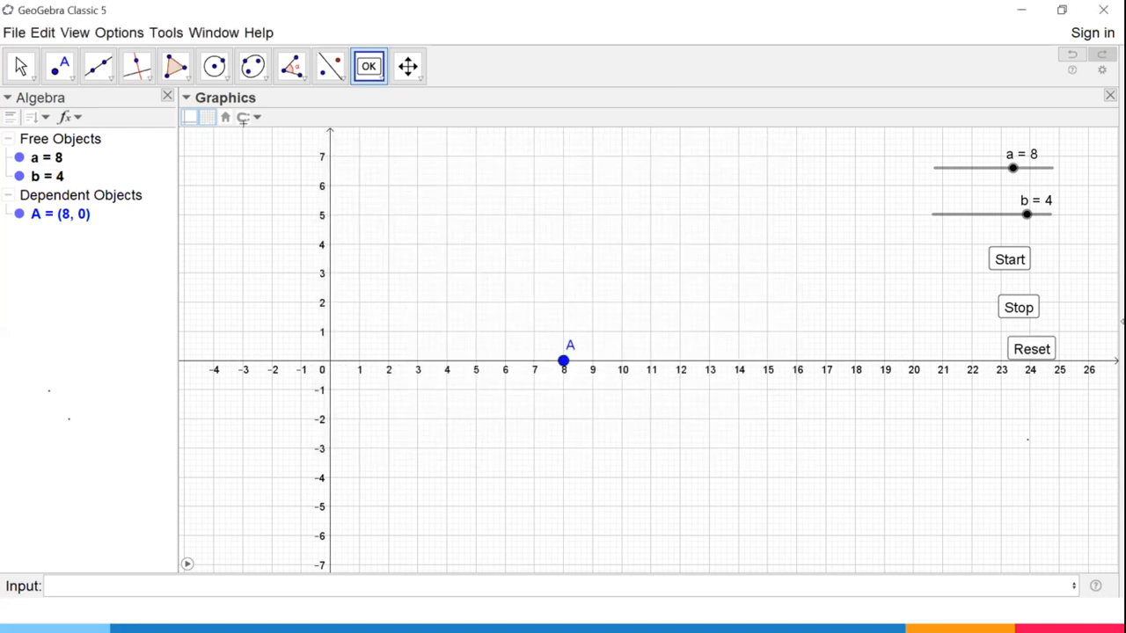
# Test the Reset button with the Move tool, and set sliders b and a to 0 by hand.
pyautogui.click(21, 66)
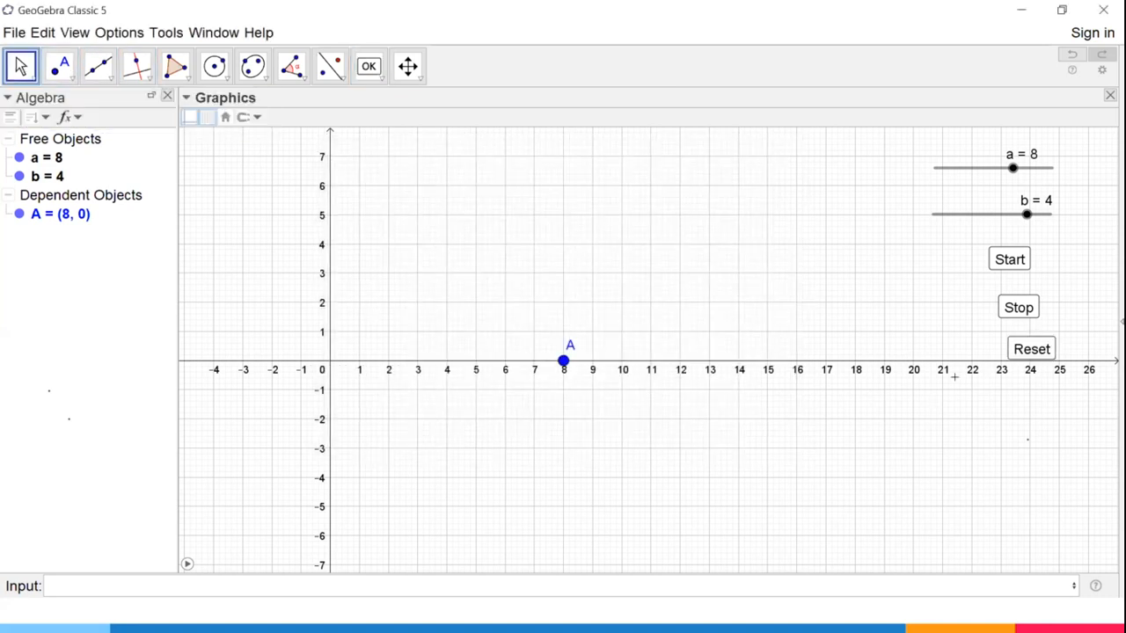
pyautogui.click(1023, 343)
pyautogui.click(1025, 346)
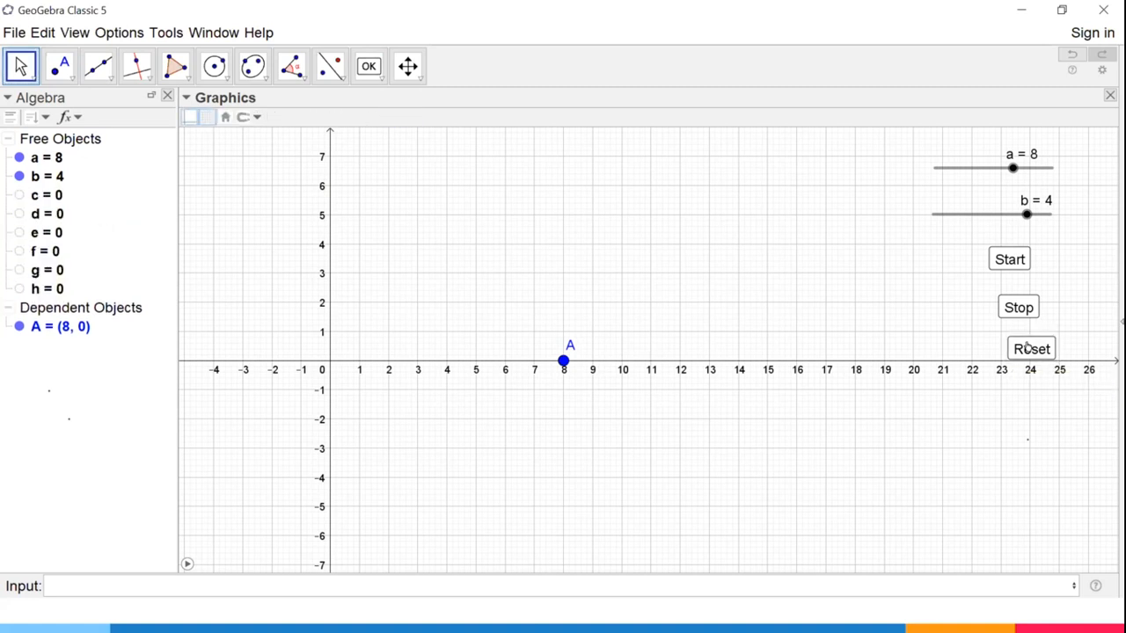
pyautogui.click(1022, 343)
pyautogui.moveTo(1026, 214); pyautogui.dragTo(935, 214)
pyautogui.moveTo(1009, 165); pyautogui.dragTo(934, 168)
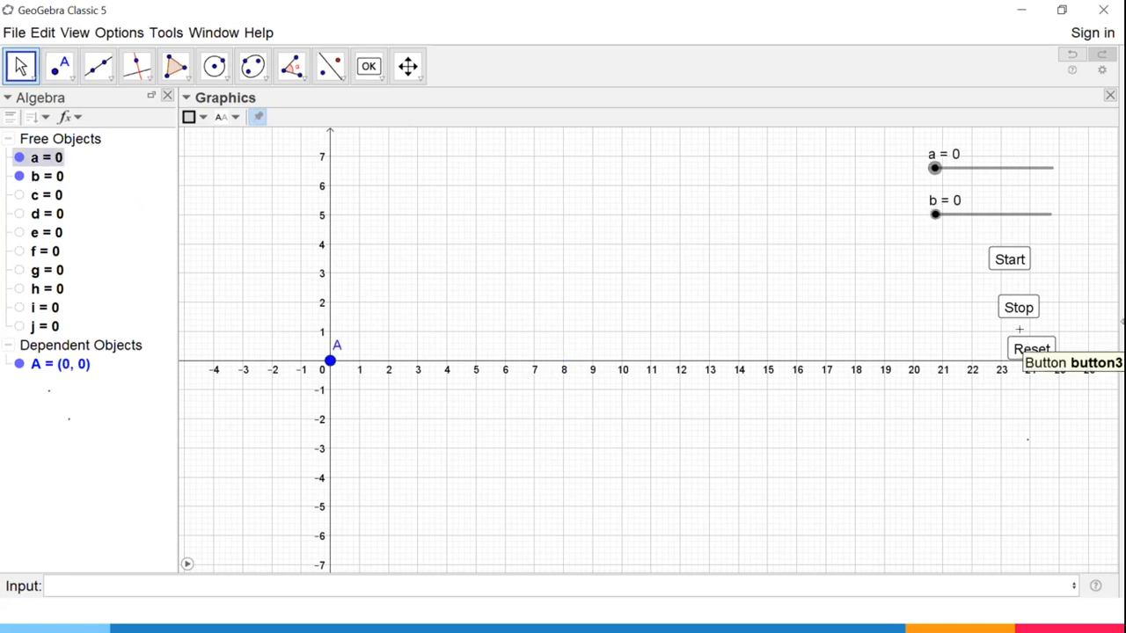
pyautogui.click(1025, 343)
# Examine the Reset button's text, style, advanced, scripting and position properties, and close the properties.
pyautogui.rightClick(1025, 343)
pyautogui.click(959, 493)
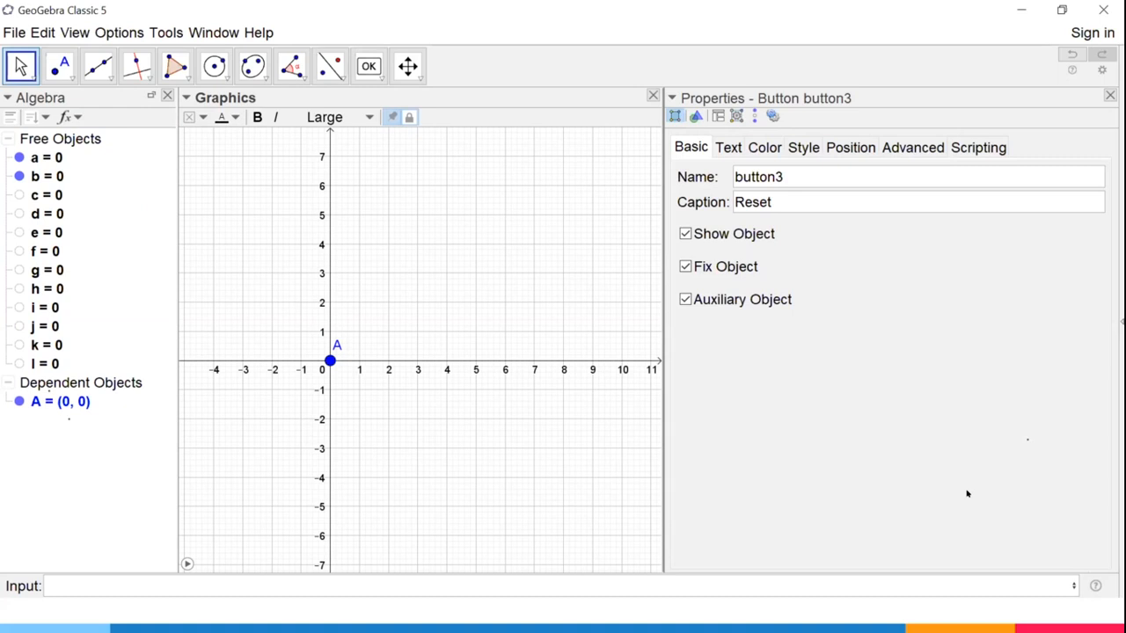
pyautogui.click(737, 148)
pyautogui.click(790, 147)
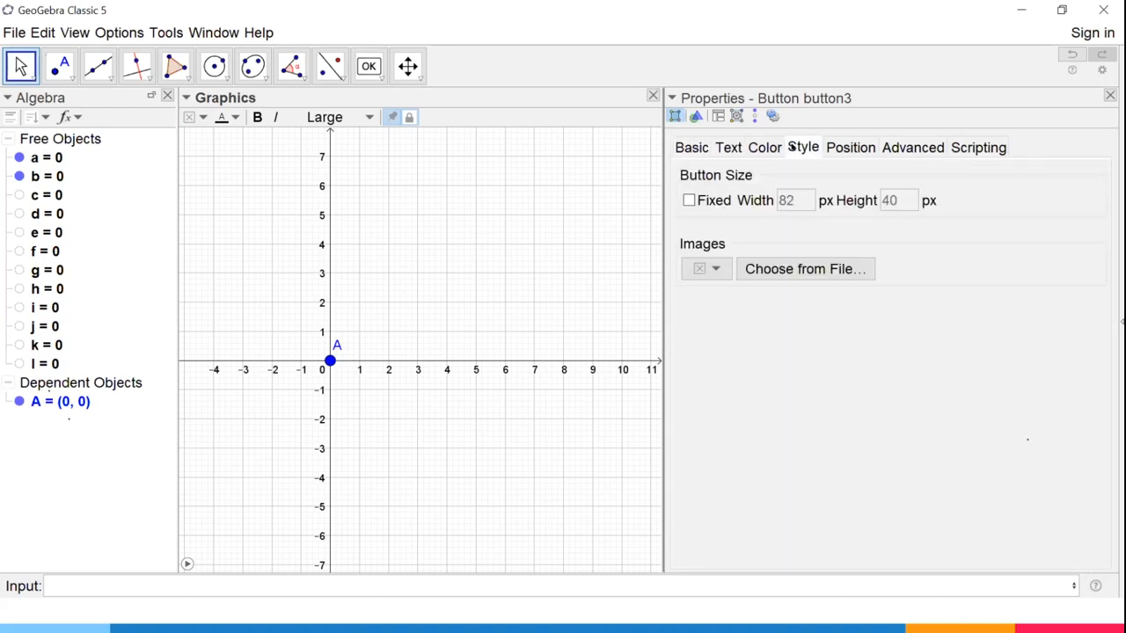
pyautogui.click(930, 148)
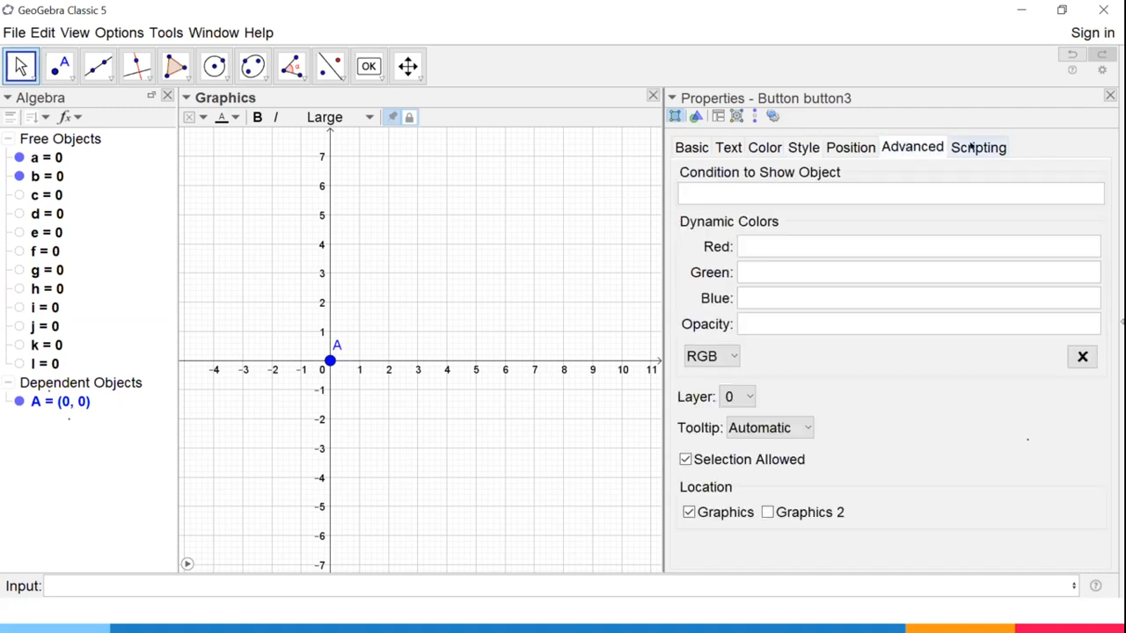
pyautogui.click(971, 148)
pyautogui.click(851, 148)
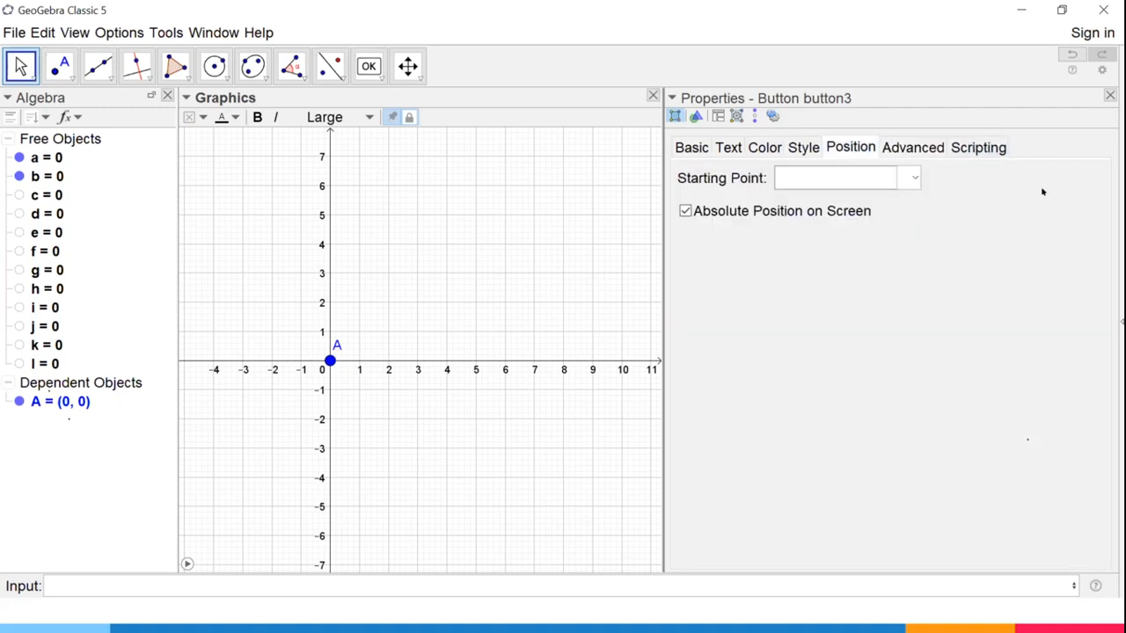
pyautogui.click(1108, 94)
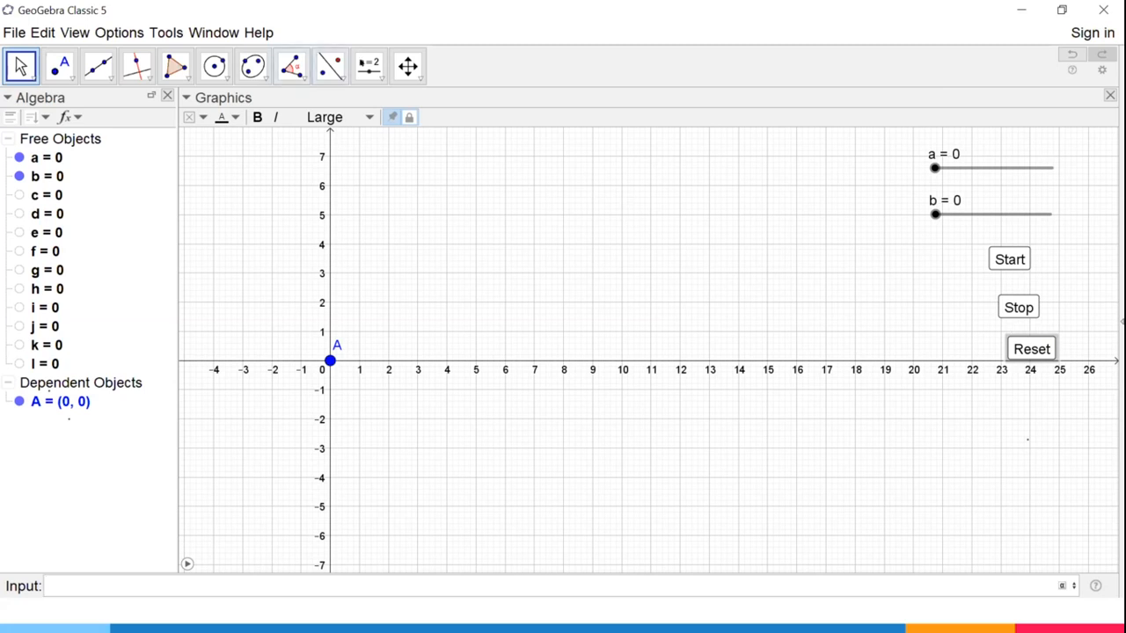
pyautogui.moveTo(363, 63); pyautogui.dragTo(389, 197)
pyautogui.click(747, 176)
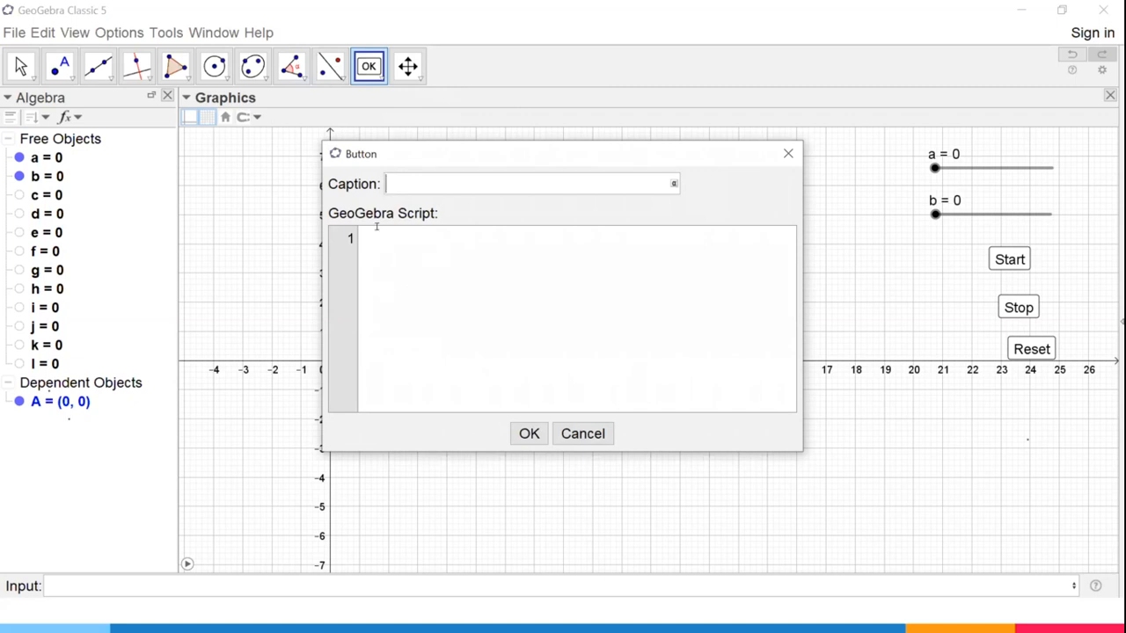
pyautogui.click(588, 434)
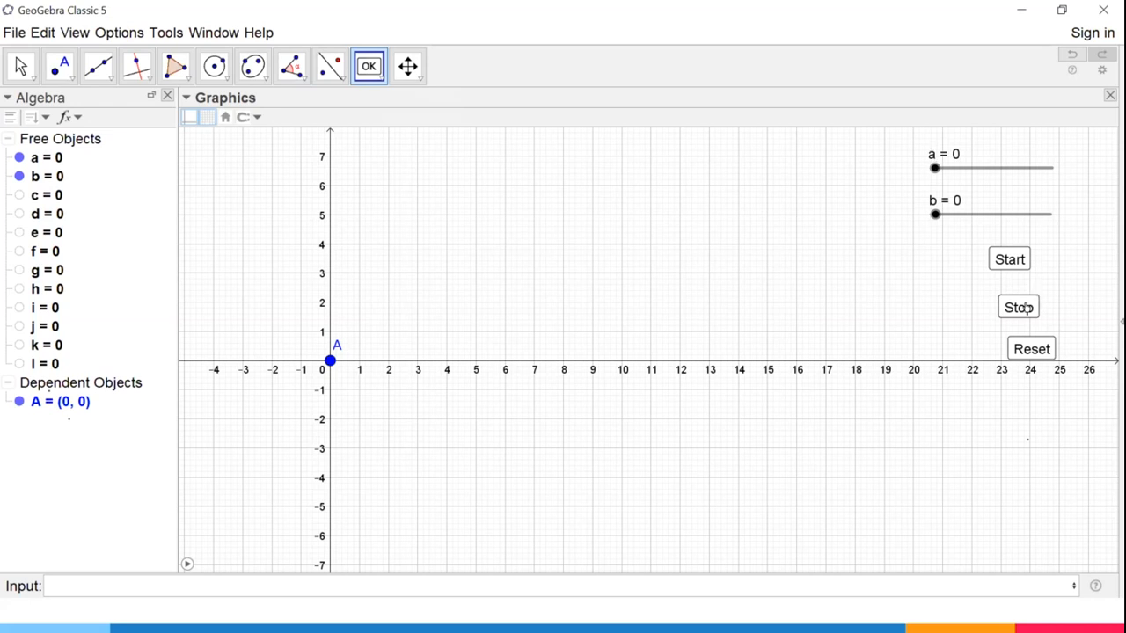
# Run the animation with the Start button, cancel the extra button being created, and stop the animation.
pyautogui.click(1008, 257)
pyautogui.click(1003, 246)
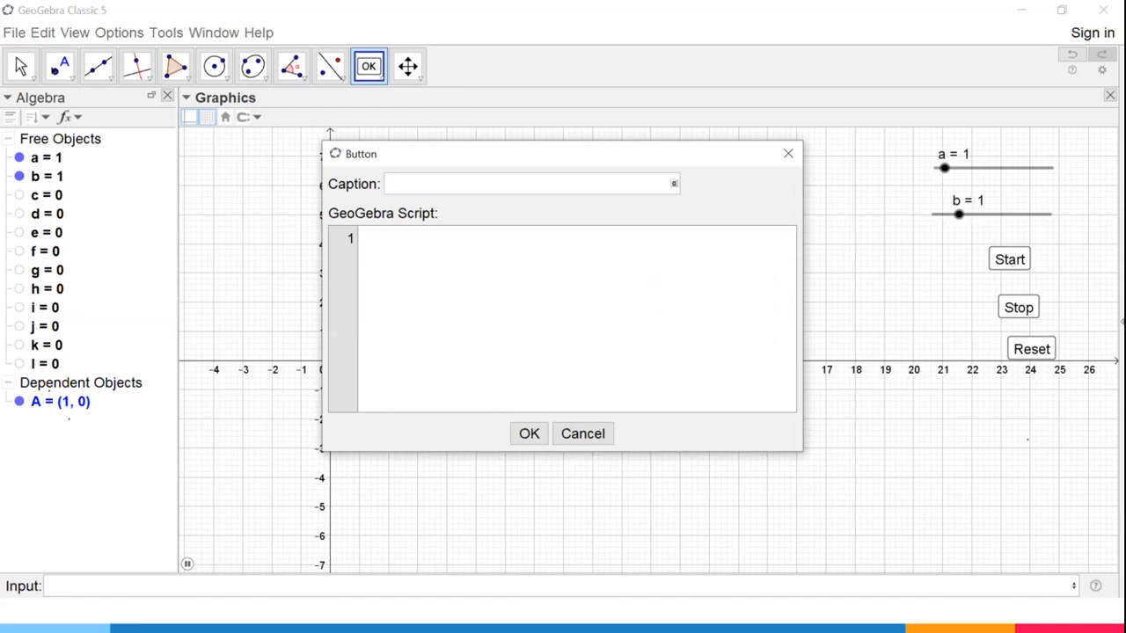
pyautogui.click(582, 433)
pyautogui.press('Escape')
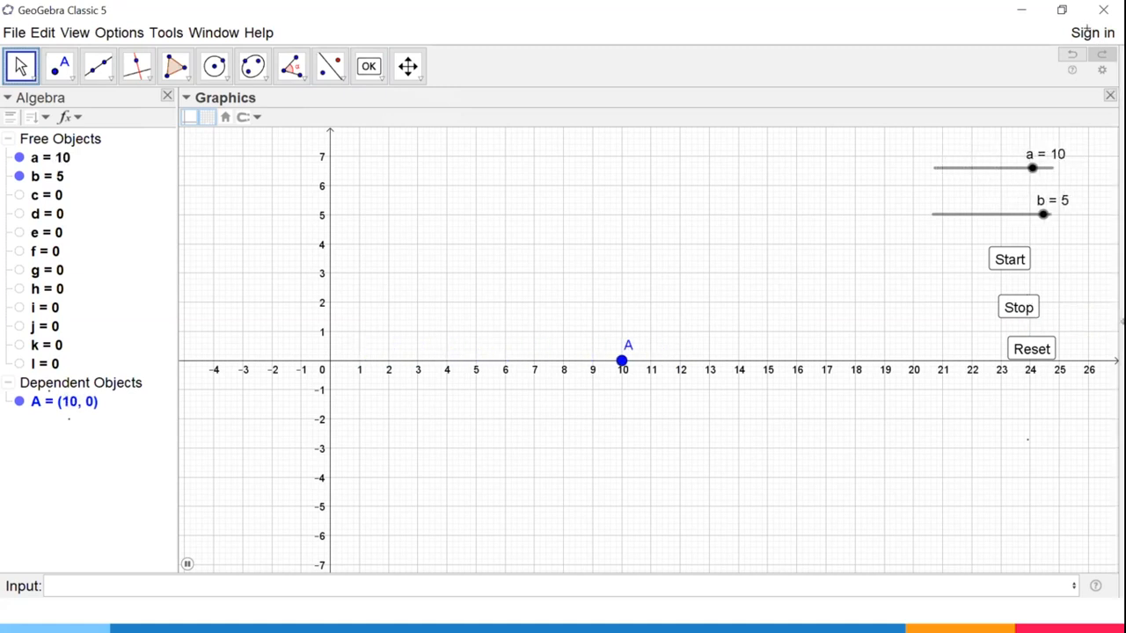
pyautogui.click(1013, 300)
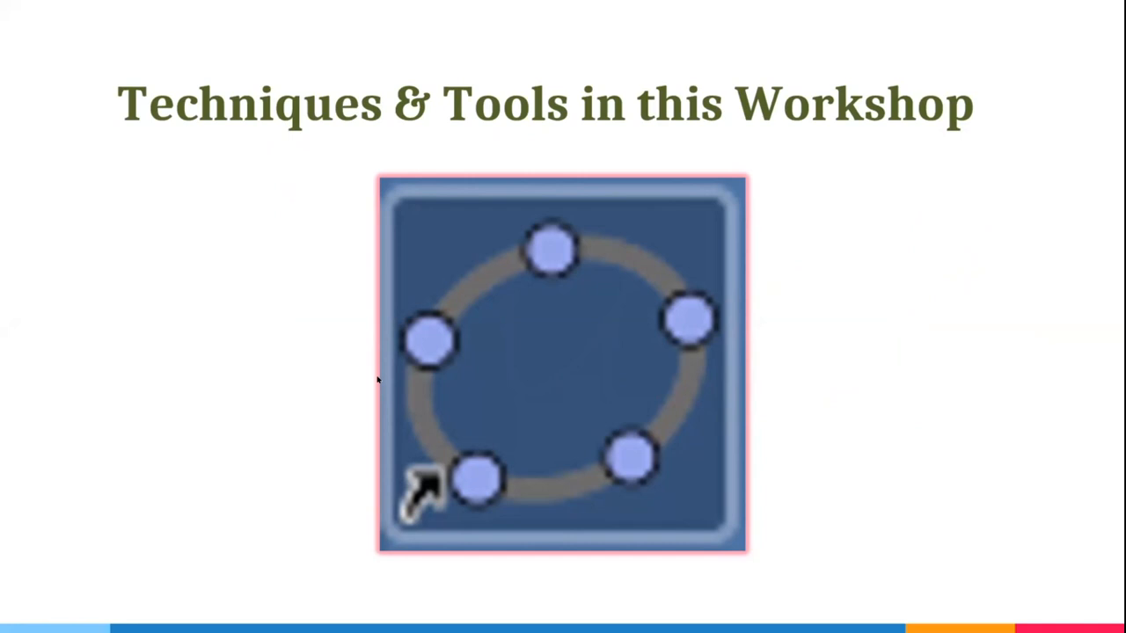
# Switch from the slide show to the ForShow.pptx editing window in PowerPoint.
pyautogui.hotkey('alt', 'Tab')
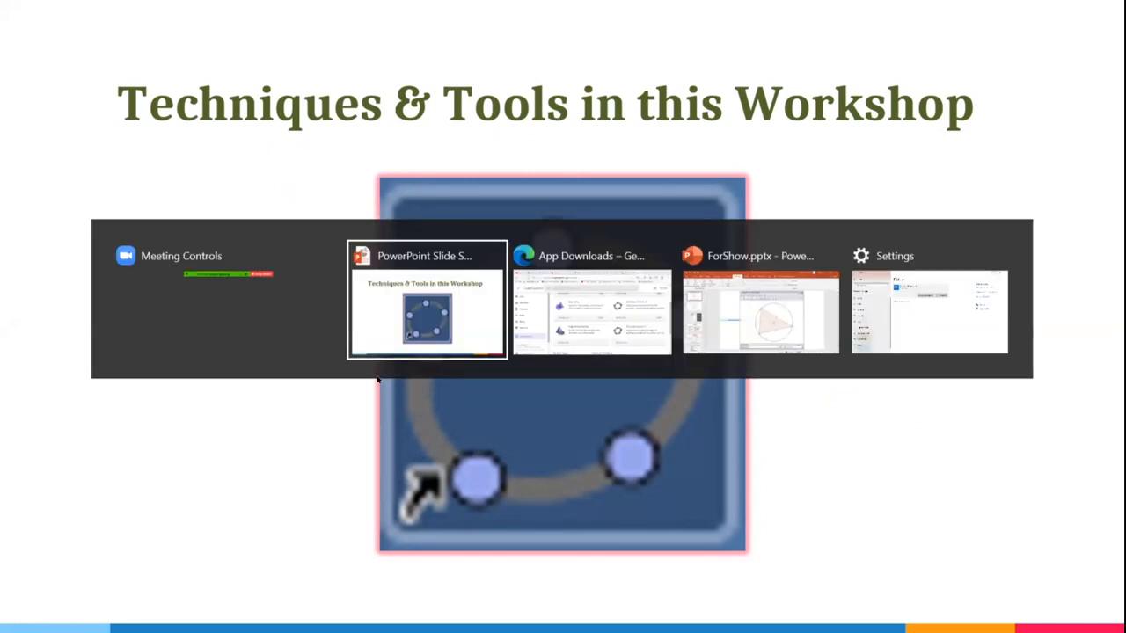
pyautogui.press('Tab')
pyautogui.press('Tab')
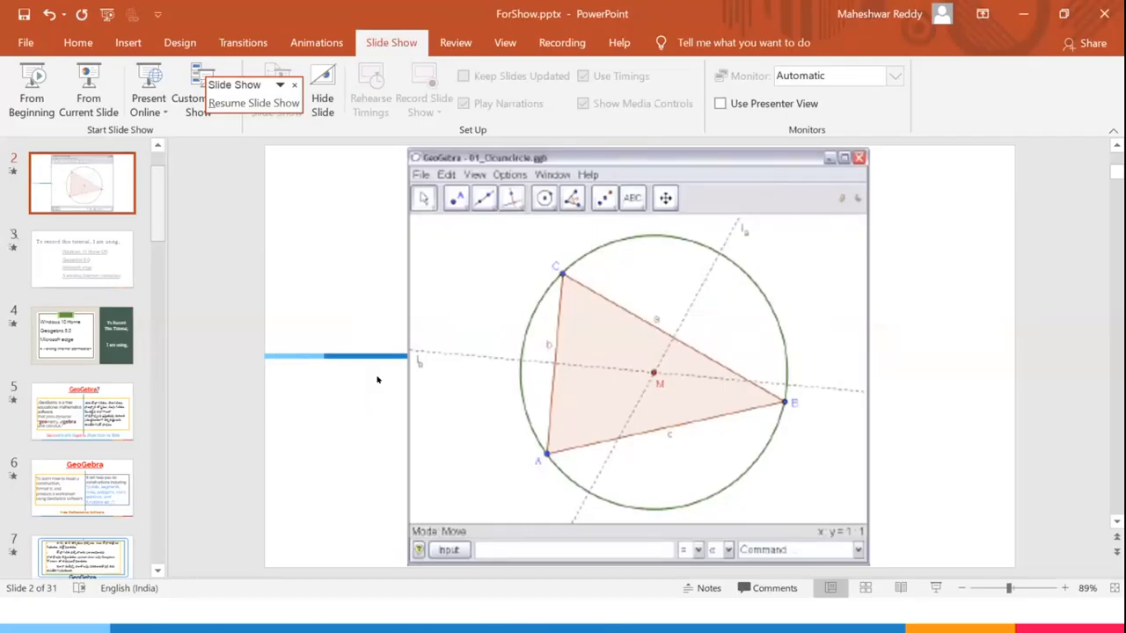
pyautogui.hotkey('alt', 'Tab')
pyautogui.press('Tab')
pyautogui.press('Tab')
pyautogui.press('Tab')
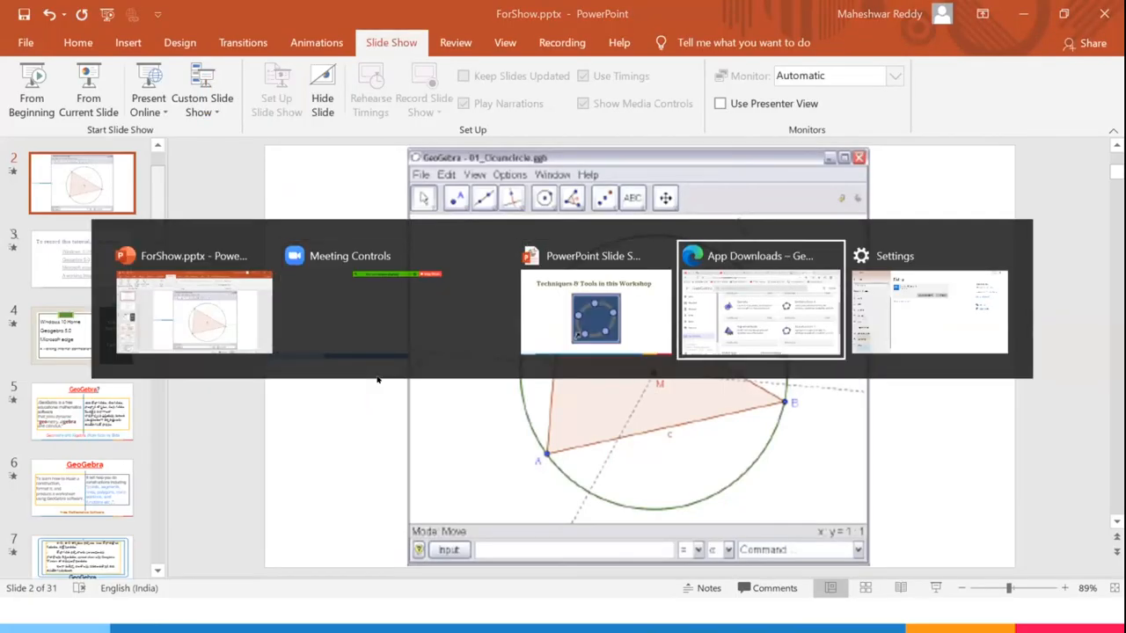
pyautogui.press('Escape')
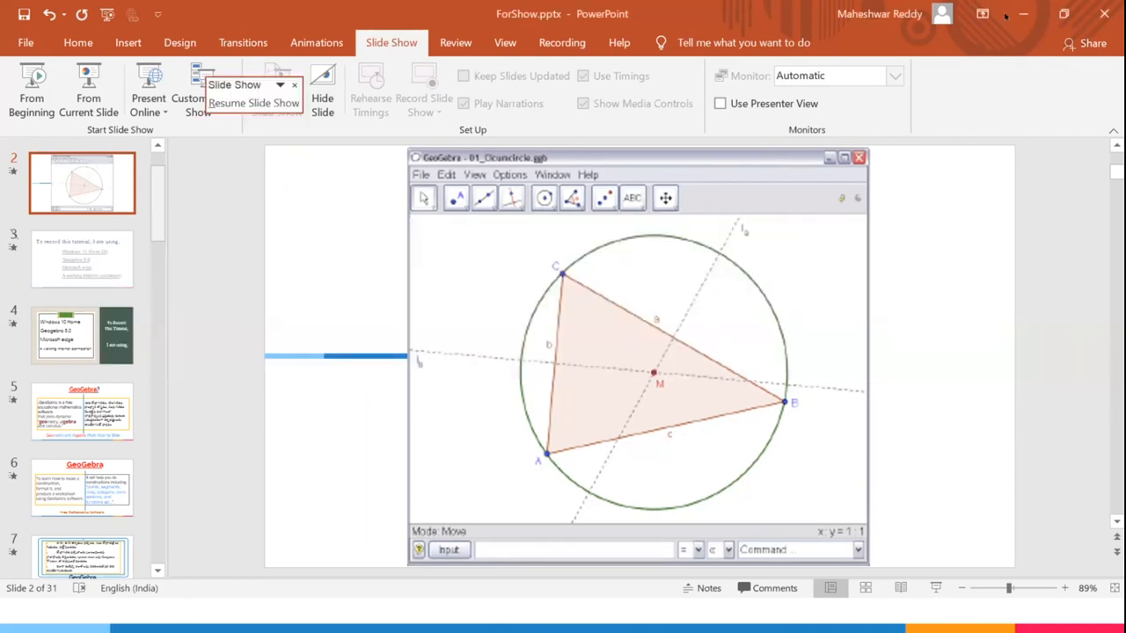
# Minimize the PowerPoint and browser windows, open GeoGebra from the desktop, and close its graphics preferences.
pyautogui.click(1022, 15)
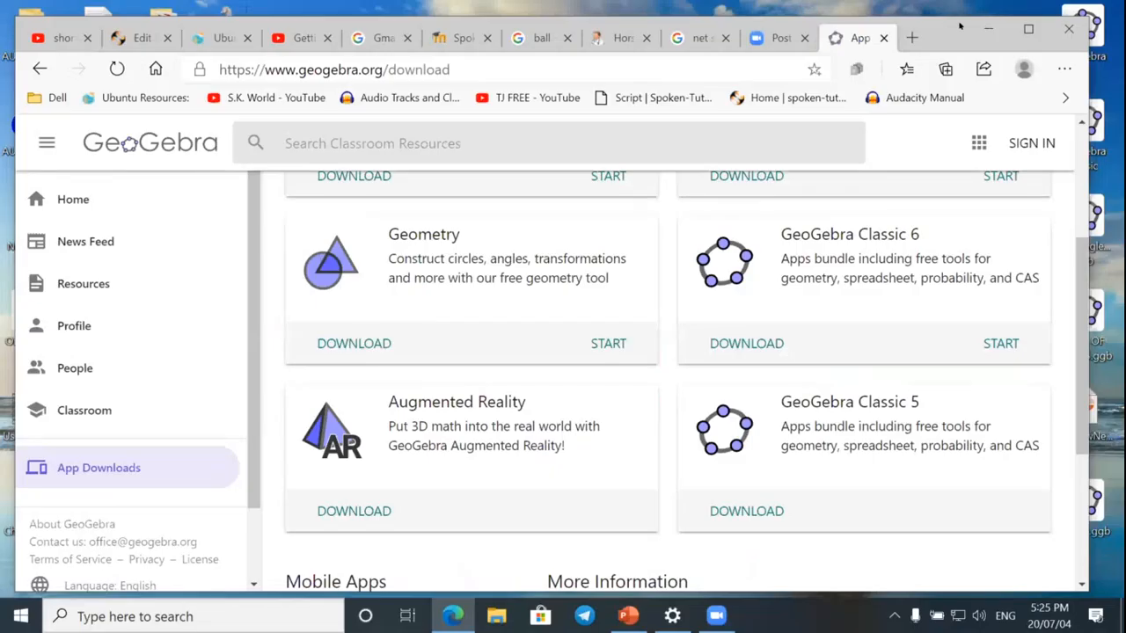
pyautogui.click(989, 29)
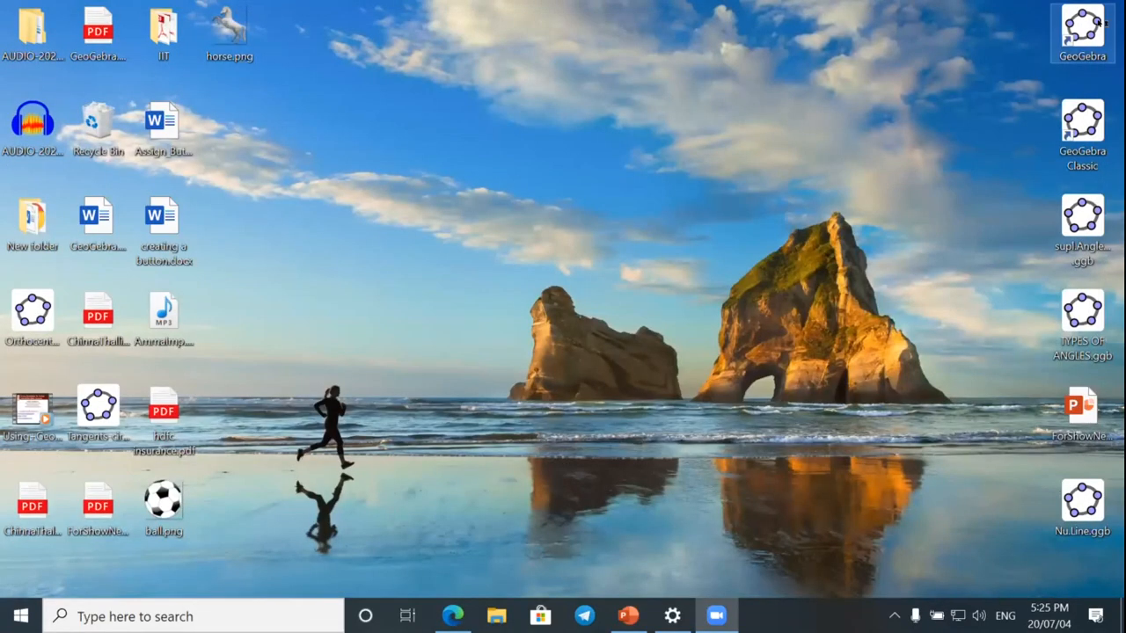
pyautogui.doubleClick(1098, 23)
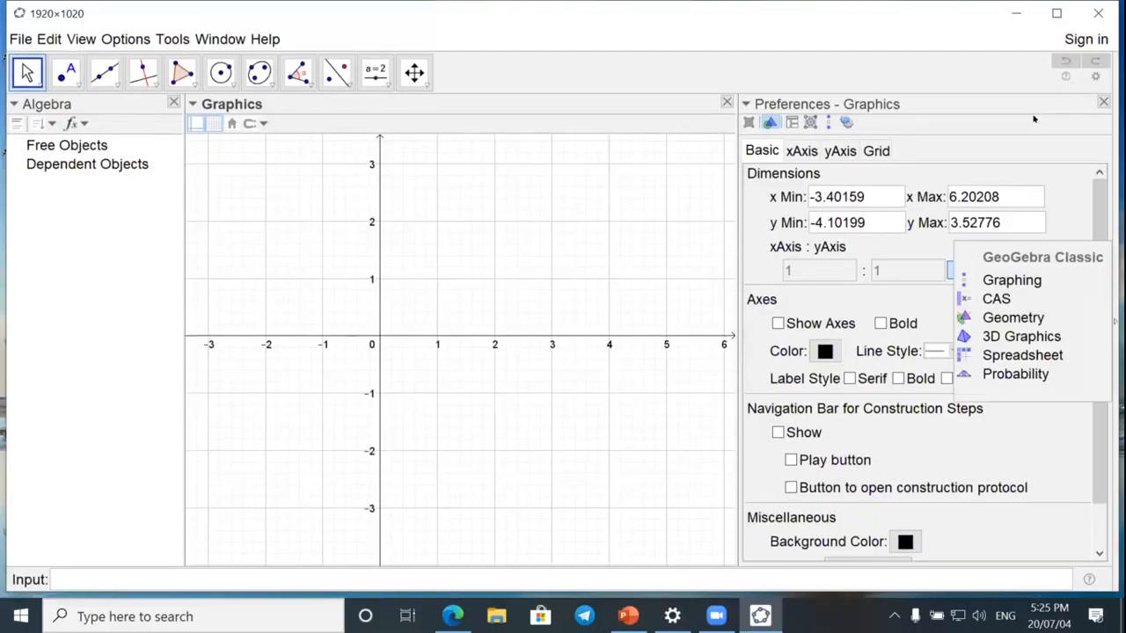
pyautogui.click(1102, 102)
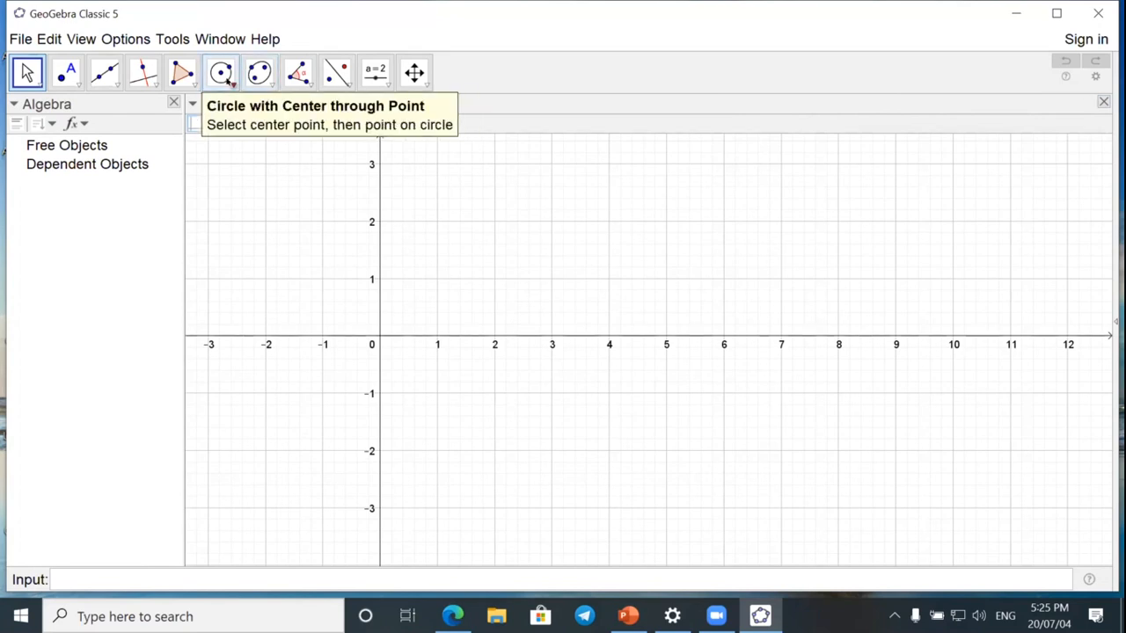
# Draw a circle with center A at (3, 1) passing through point B at (5, 1).
pyautogui.click(226, 78)
pyautogui.click(300, 113)
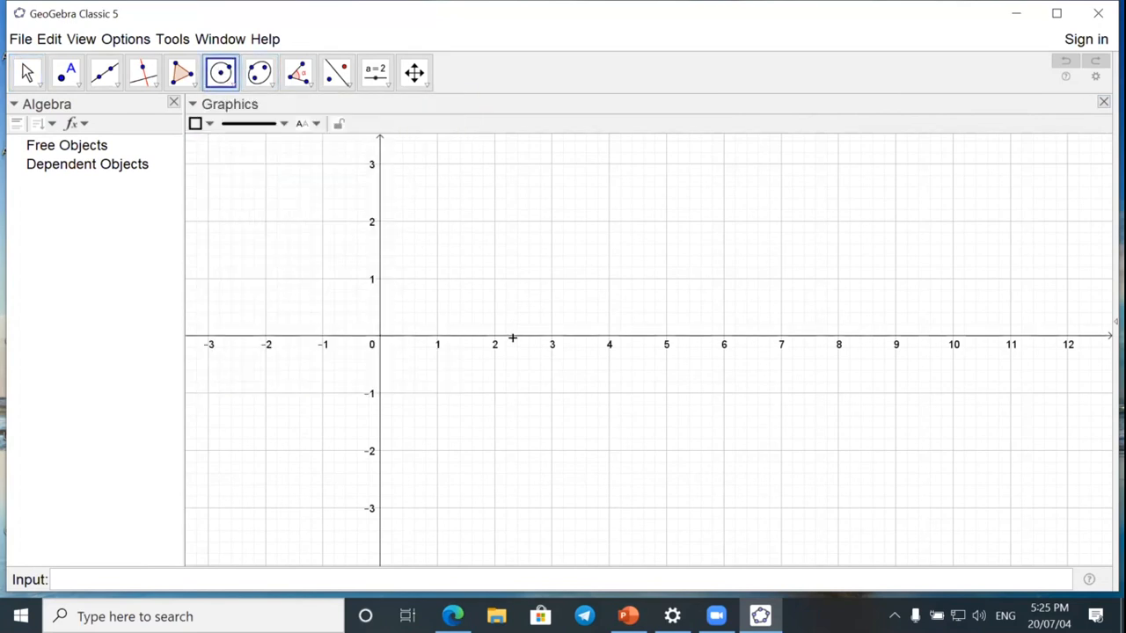
pyautogui.click(542, 270)
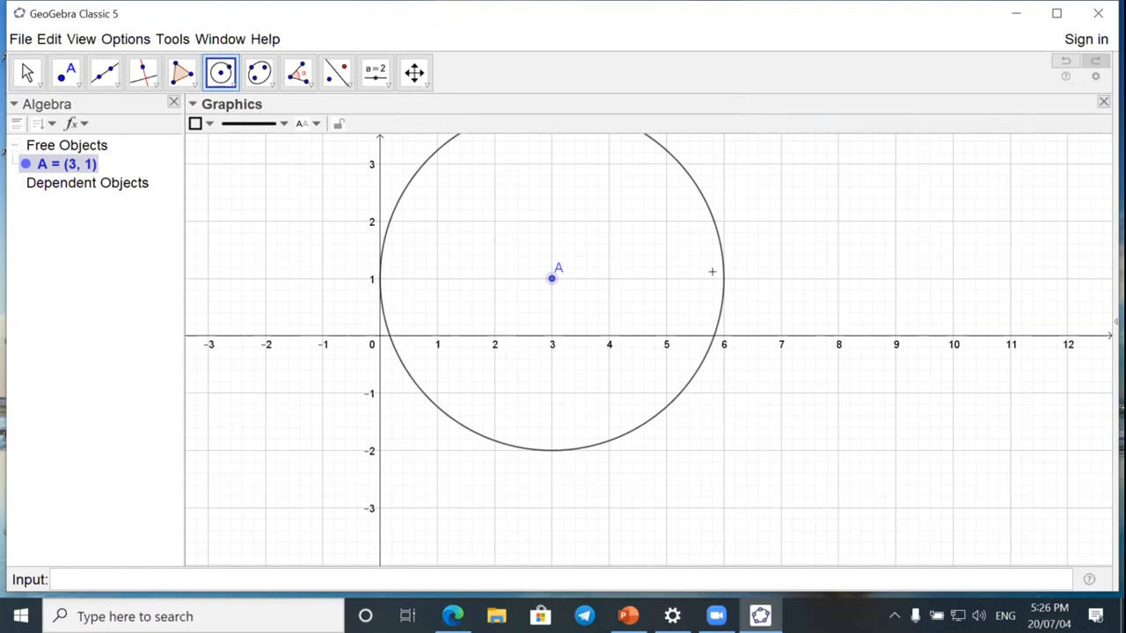
pyautogui.click(665, 274)
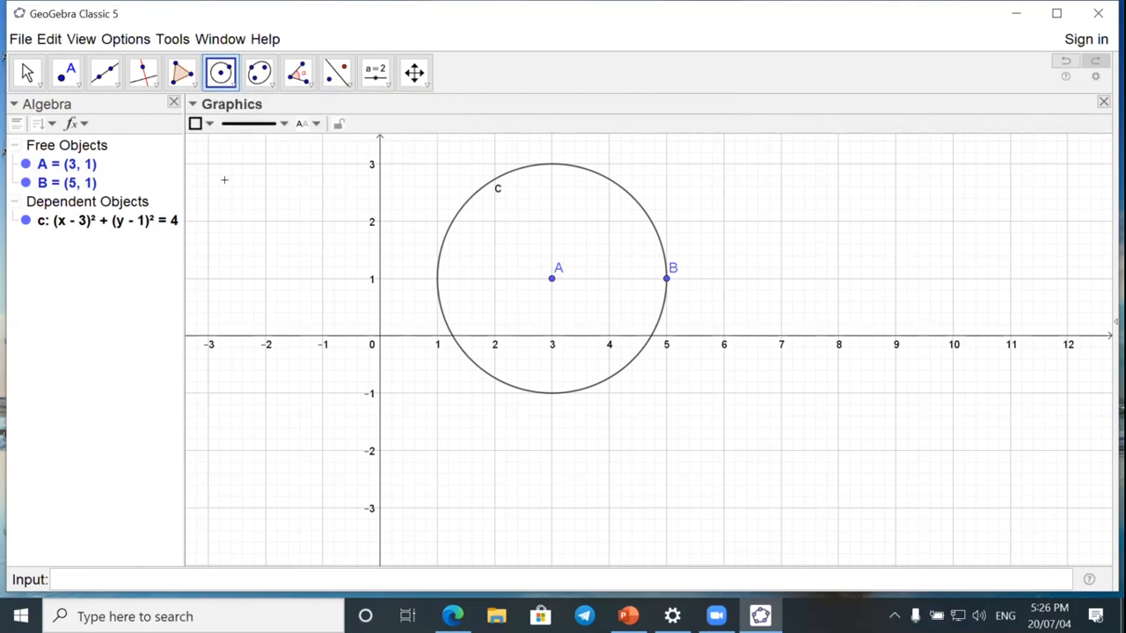
# Create a second circle with center C at (6, -3) and radius 23 using Circle: Center & Radius.
pyautogui.click(226, 78)
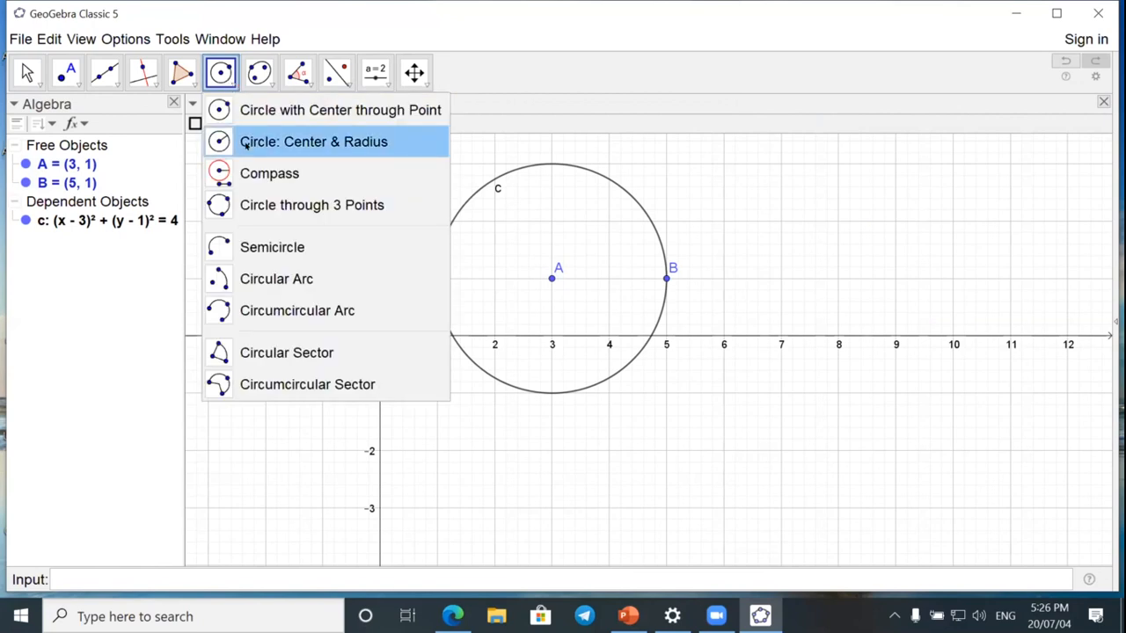
pyautogui.click(247, 143)
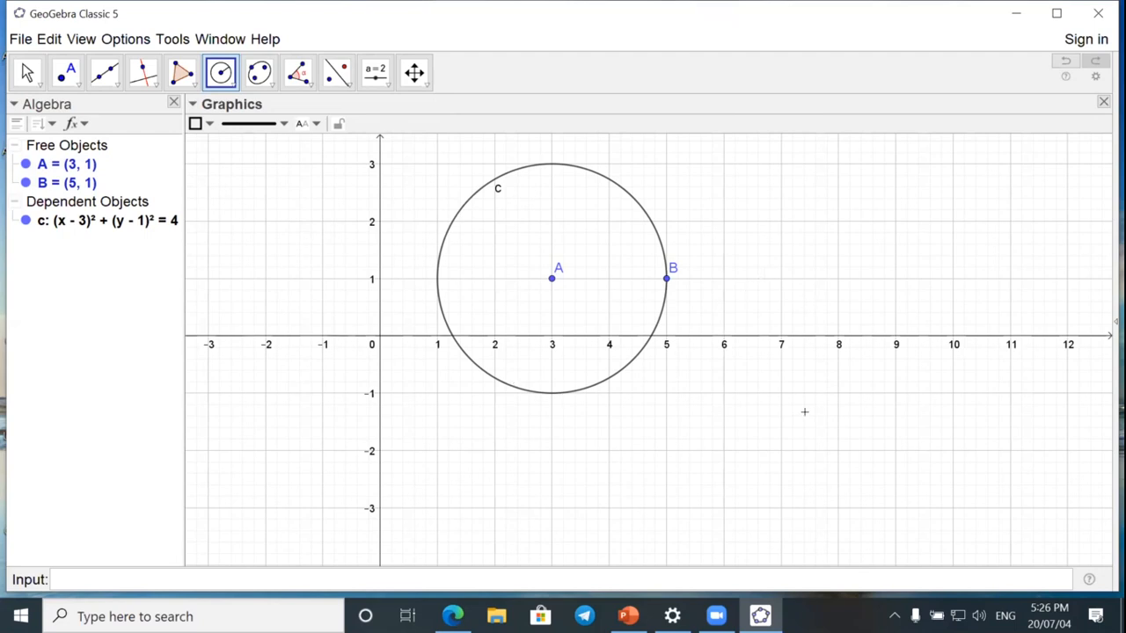
pyautogui.click(723, 508)
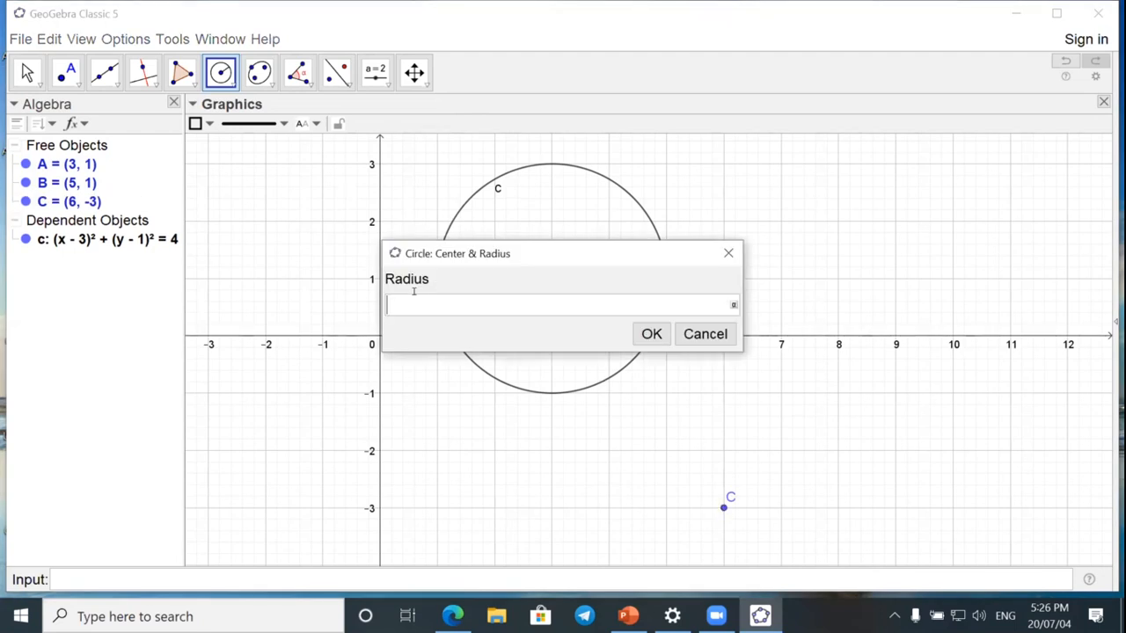
pyautogui.write('23')
pyautogui.click(652, 335)
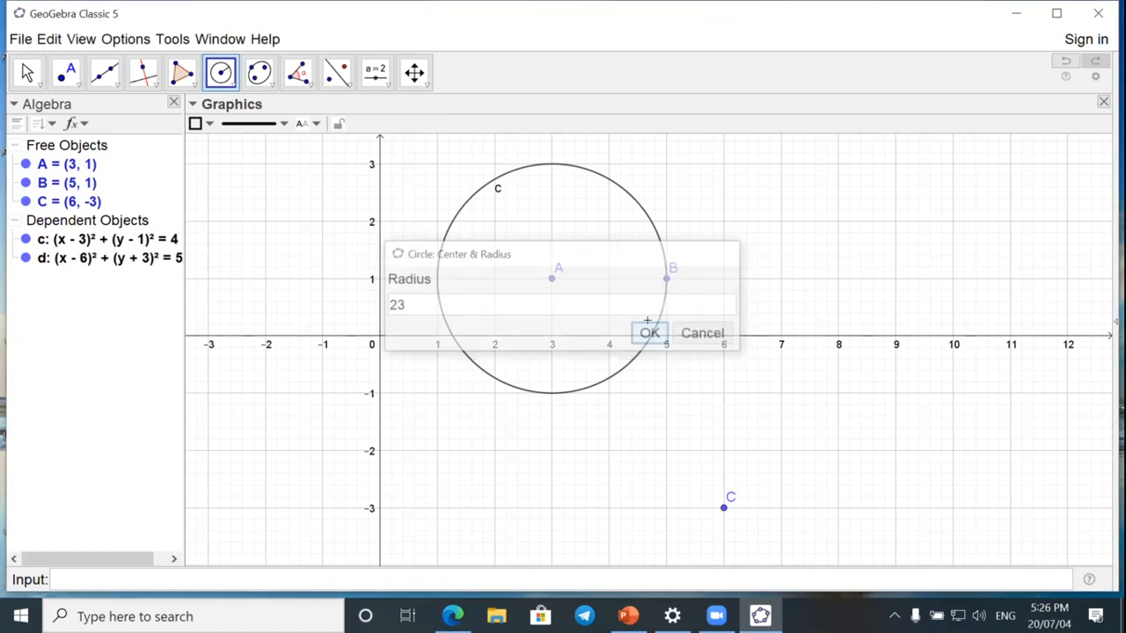
# Create a circle centered at about (6.46, -1.41) with radius 25° using Circle: Center & Radius.
pyautogui.click(749, 416)
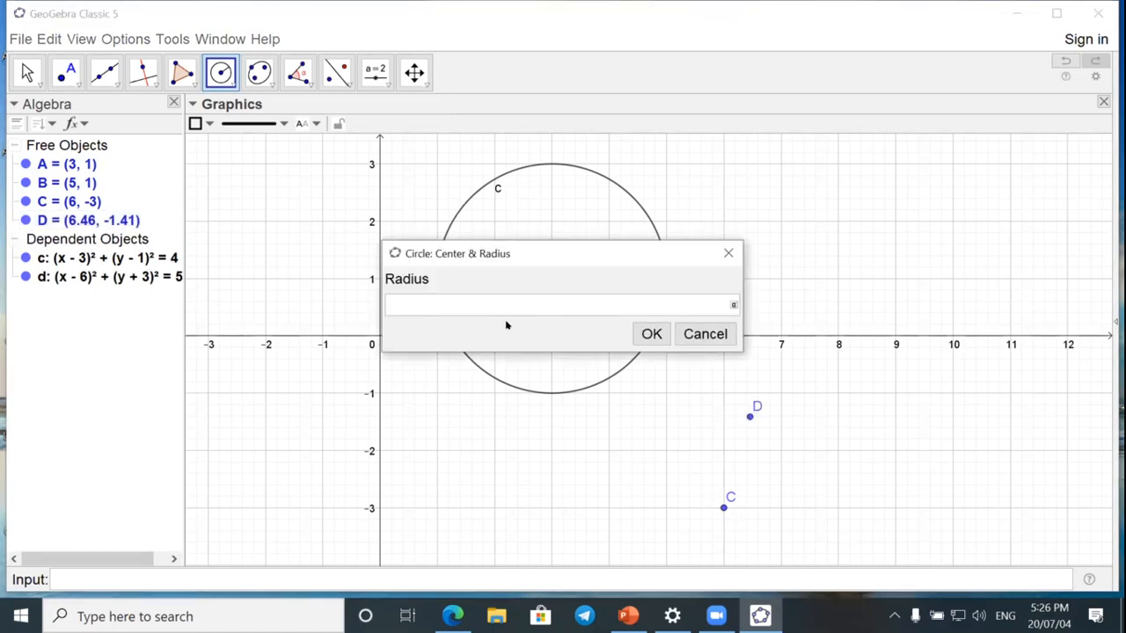
pyautogui.click(731, 305)
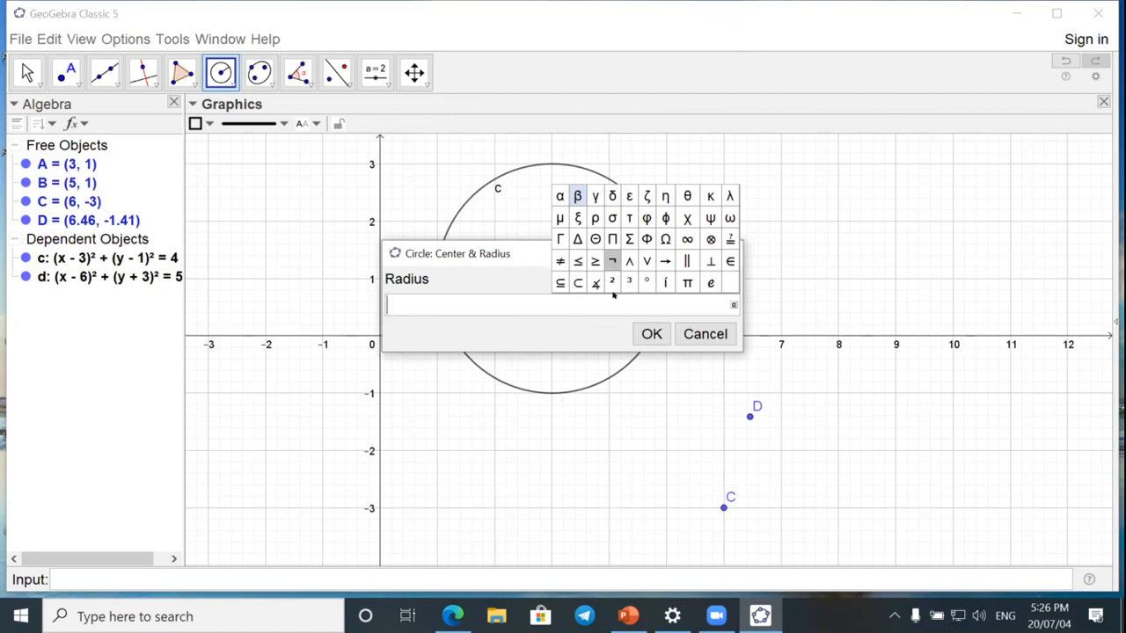
pyautogui.click(512, 293)
pyautogui.write('25')
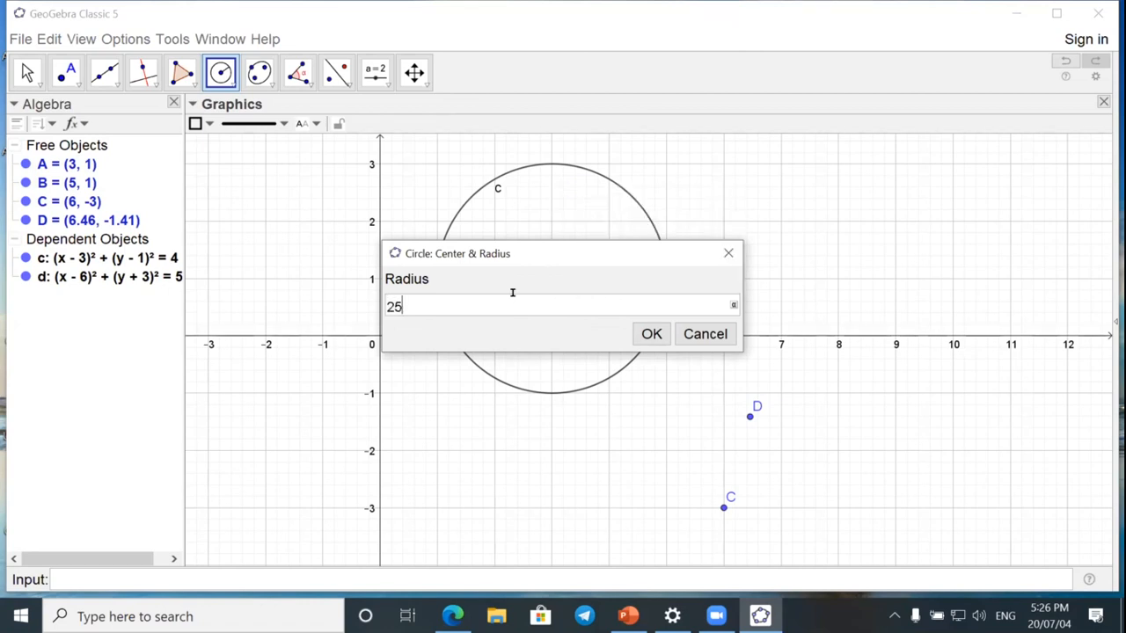
pyautogui.click(732, 304)
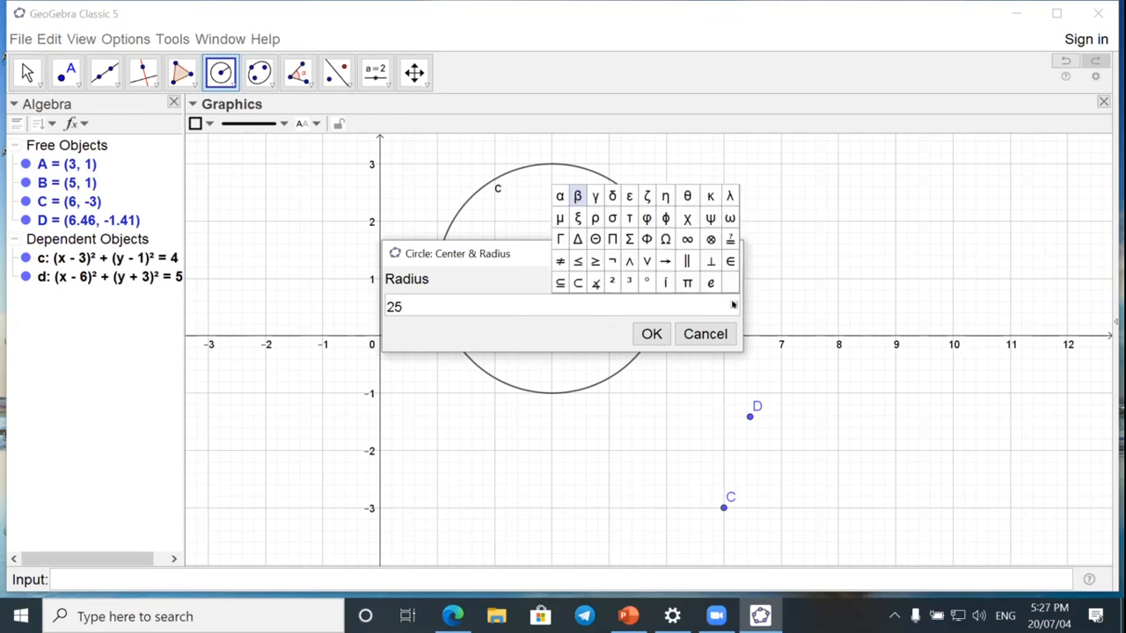
pyautogui.click(646, 281)
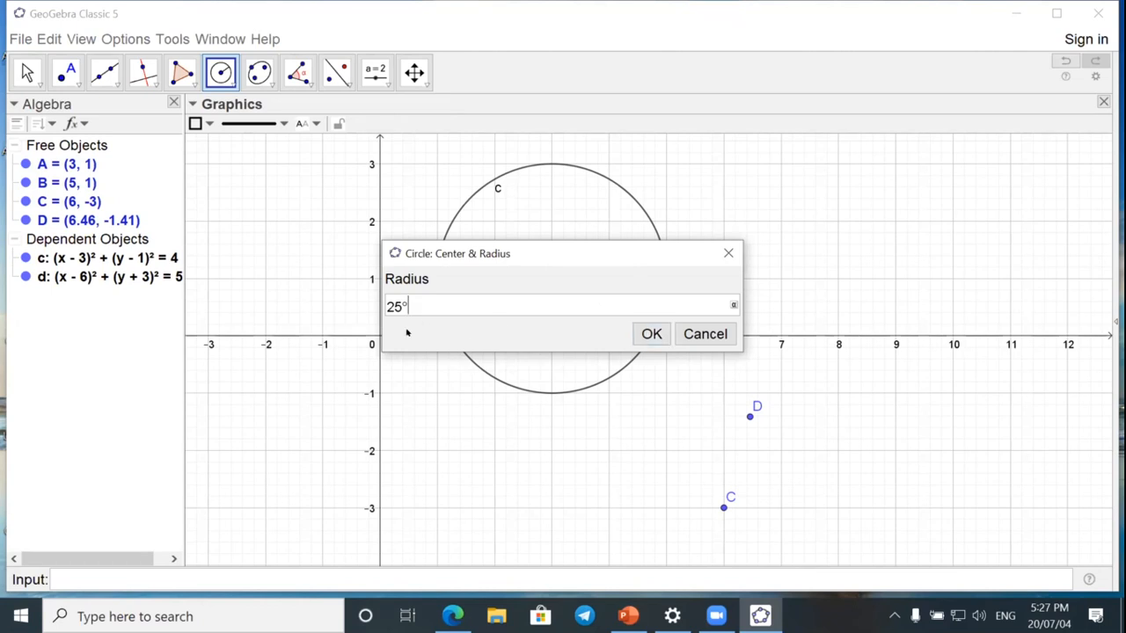
pyautogui.click(651, 334)
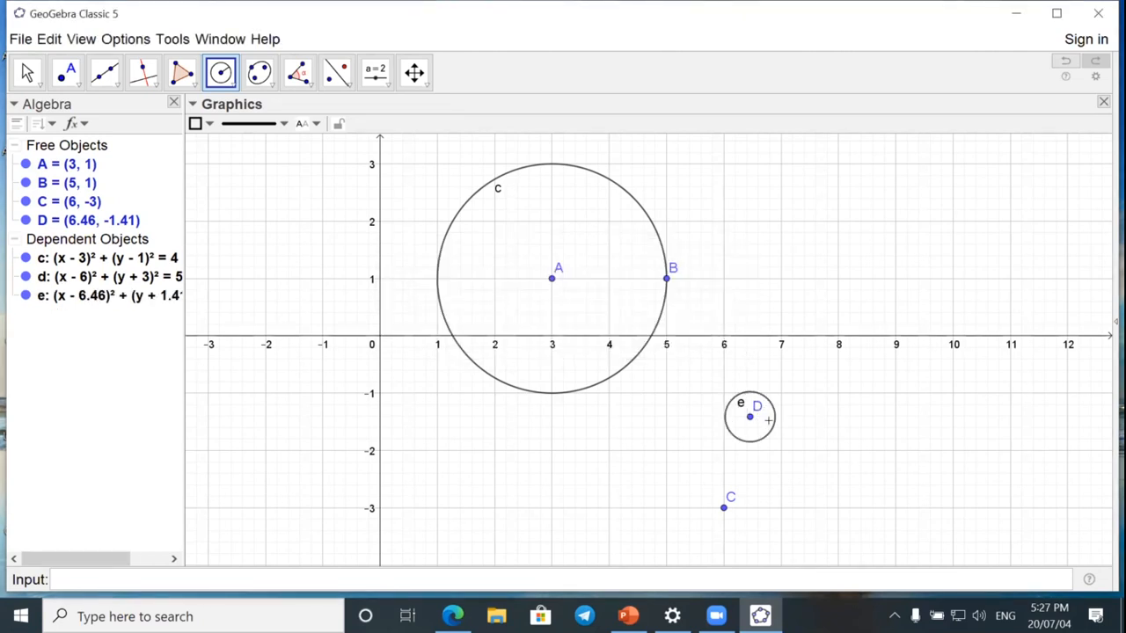
# Delete all objects and add an angle slider α ranging from 0° to 360° with increment 1°.
pyautogui.hotkey('ctrl', 'a')
pyautogui.press('Delete')
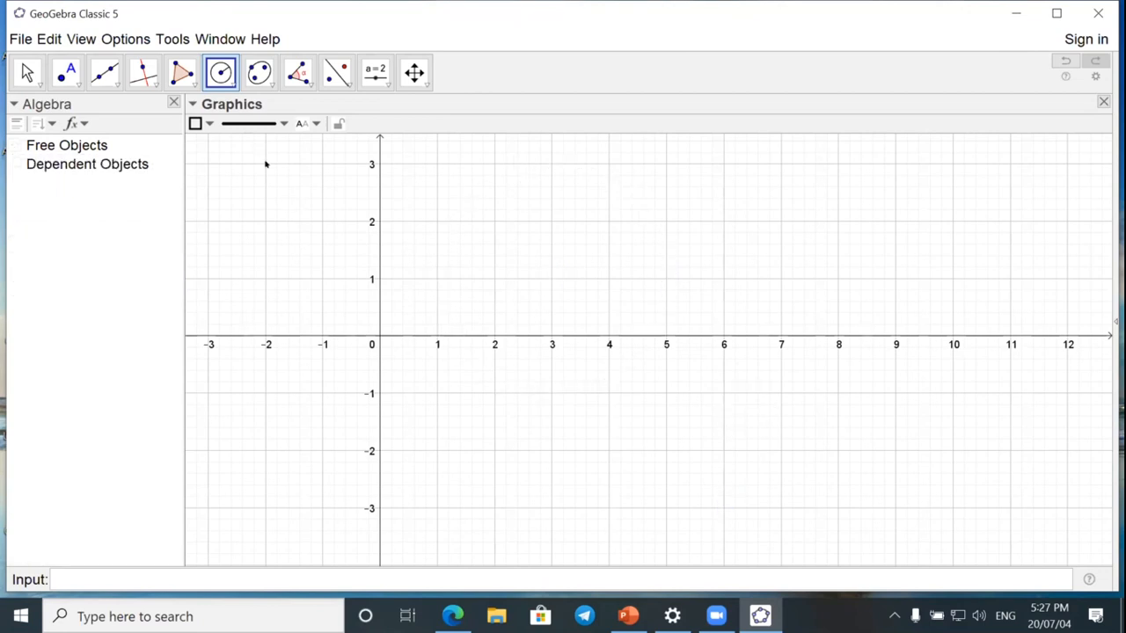
pyautogui.click(373, 76)
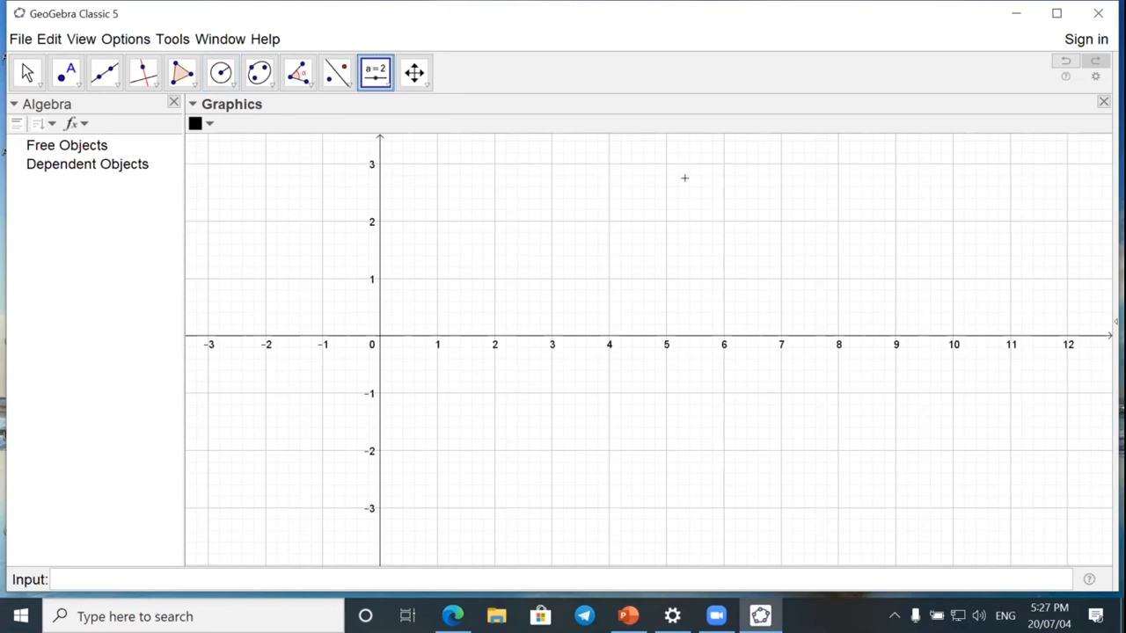
pyautogui.click(883, 158)
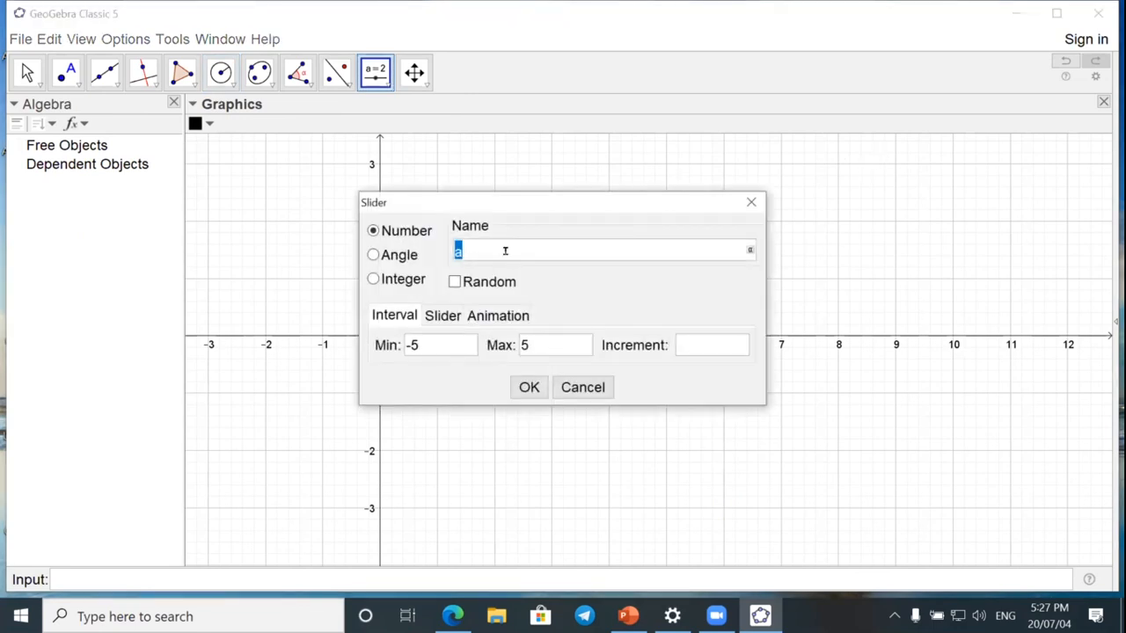
pyautogui.click(374, 254)
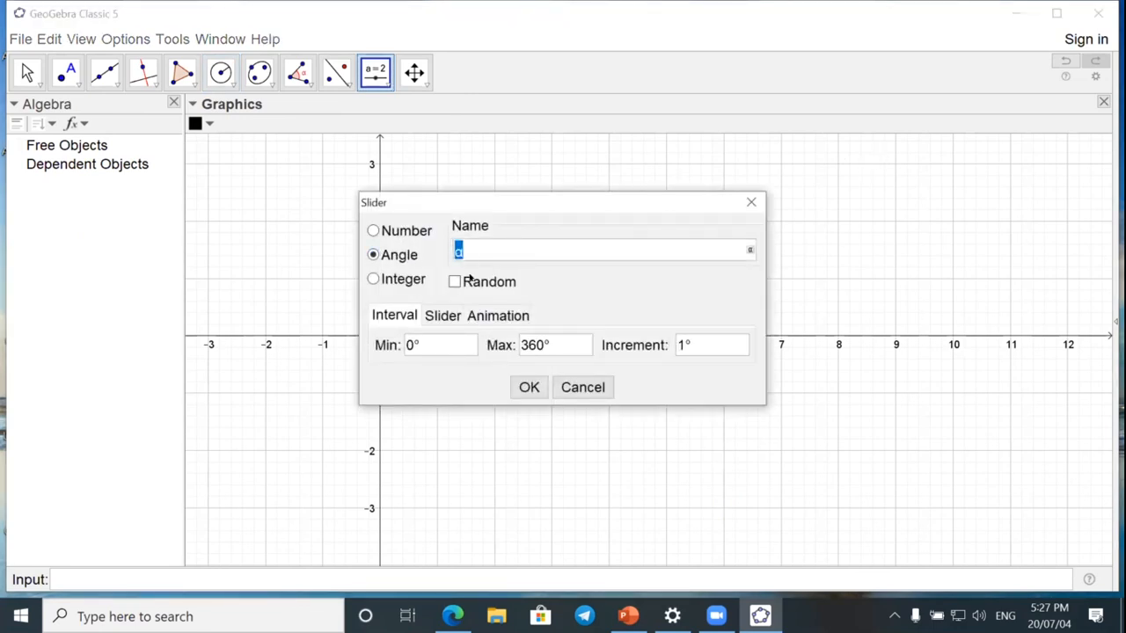
pyautogui.click(530, 387)
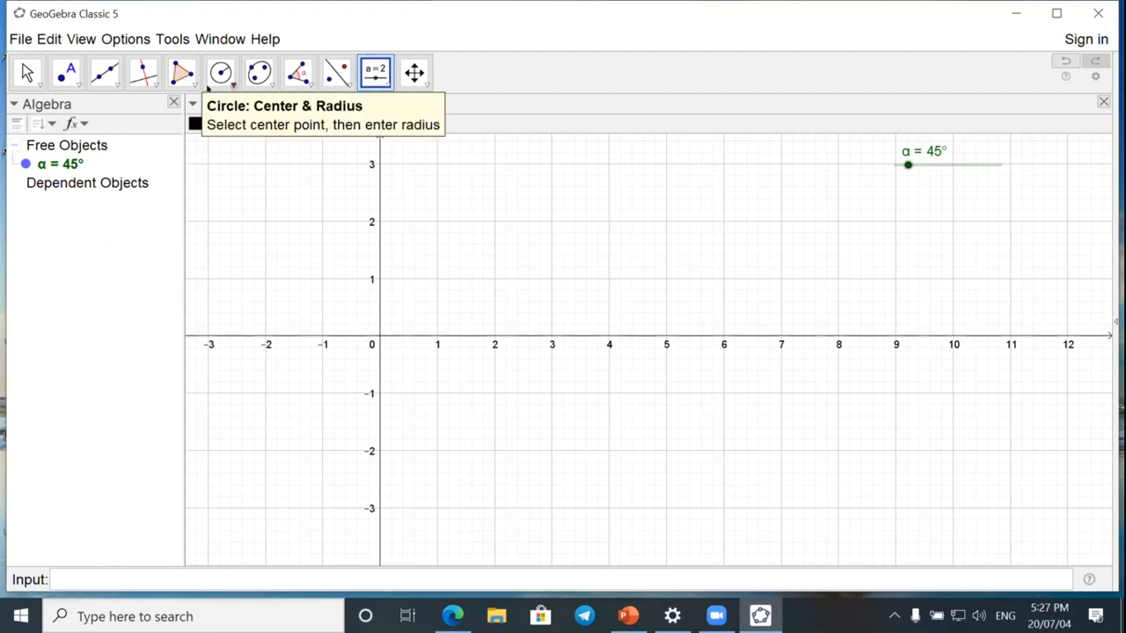
# Create a circle centered at about (1.56, 0.48) with radius α using Circle: Center & Radius.
pyautogui.click(220, 72)
pyautogui.click(469, 309)
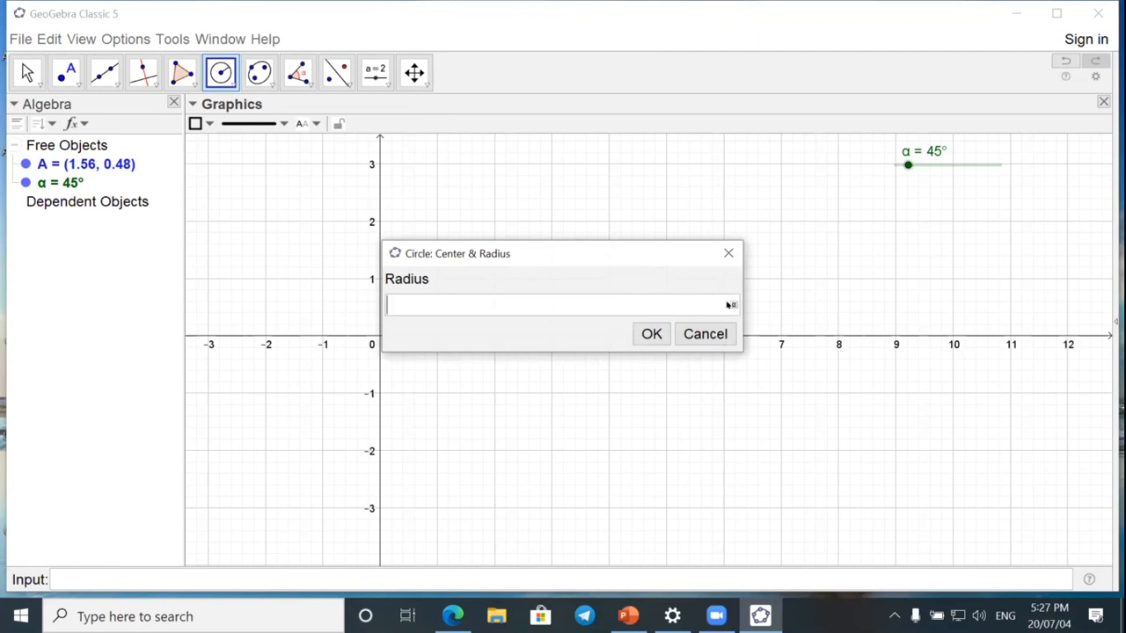
pyautogui.click(732, 305)
pyautogui.click(563, 194)
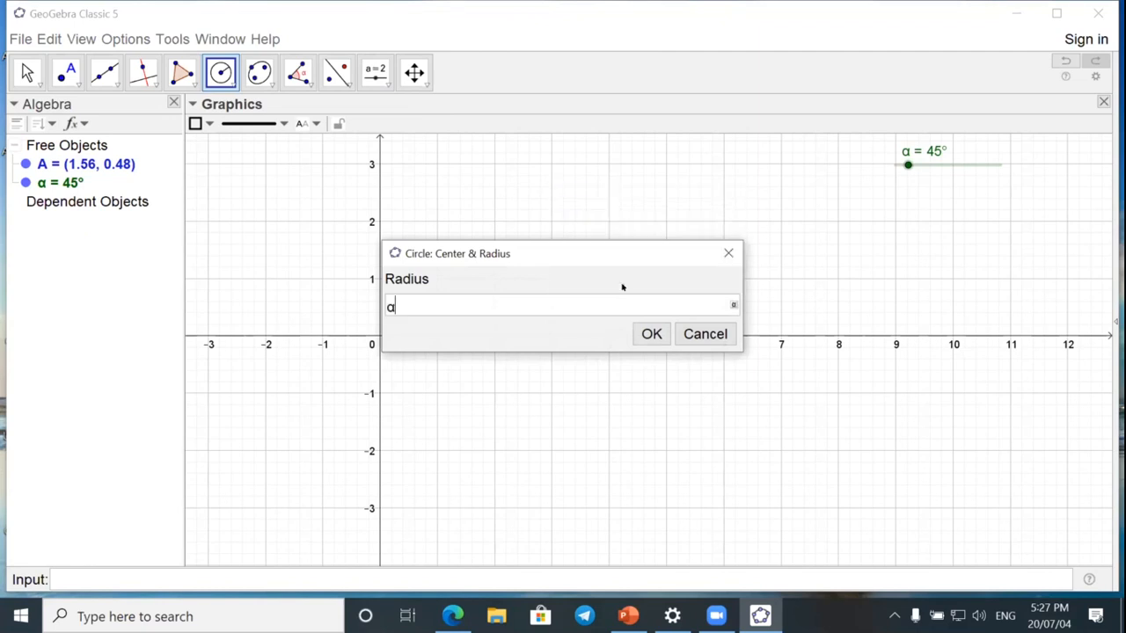
pyautogui.click(648, 331)
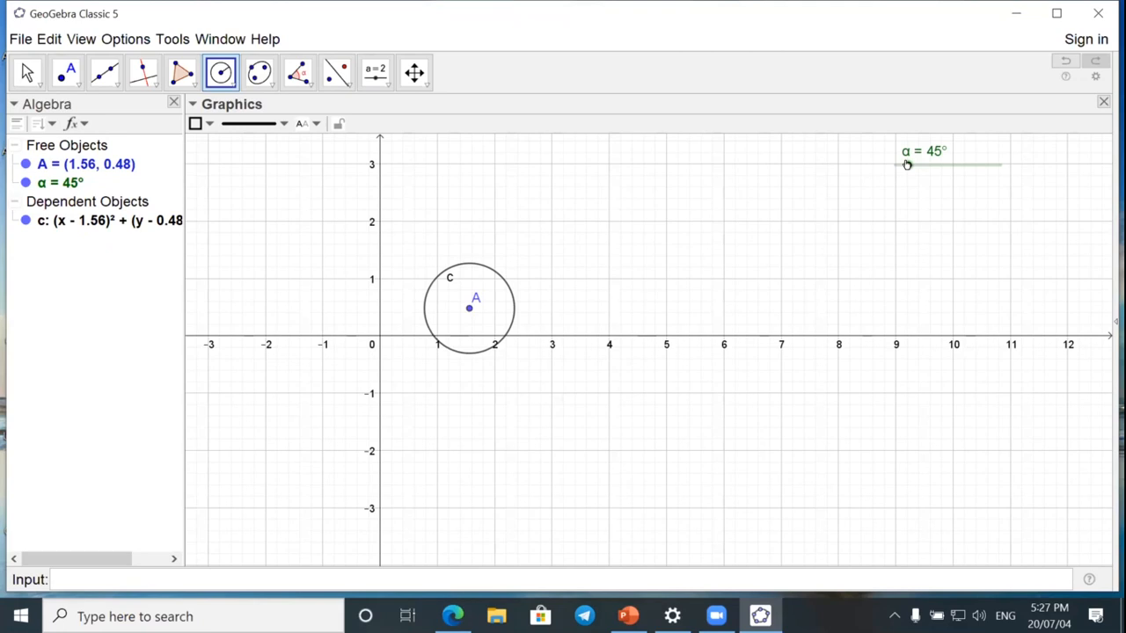
# Move the slider α to 154° and set its maximum to 180° in its properties.
pyautogui.click(26, 72)
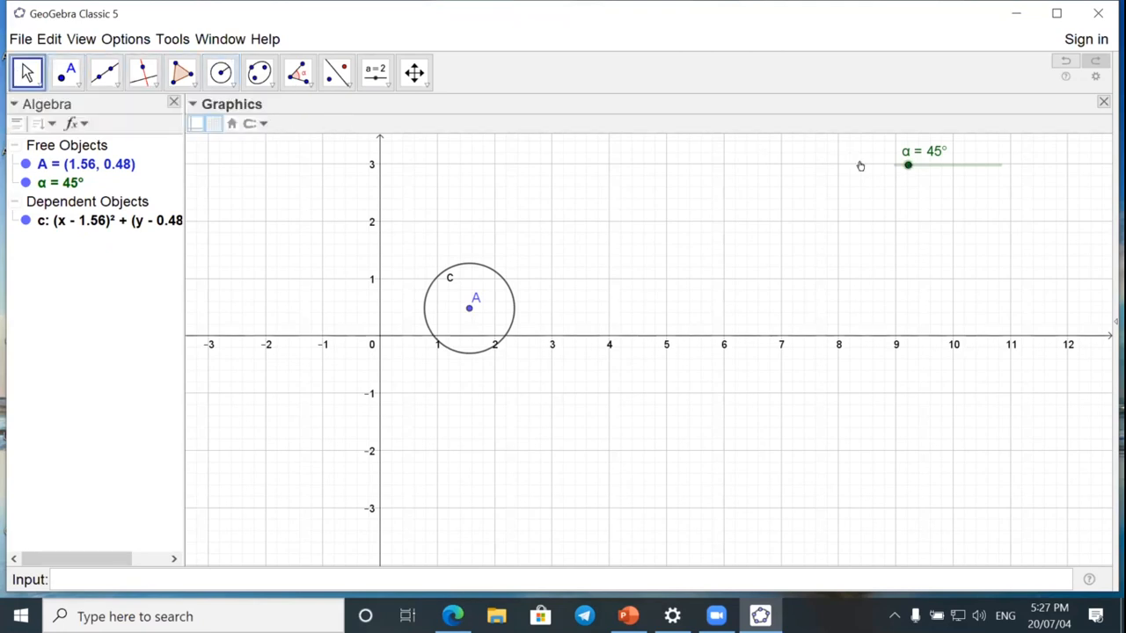
pyautogui.moveTo(907, 165); pyautogui.dragTo(940, 167)
pyautogui.rightClick(941, 165)
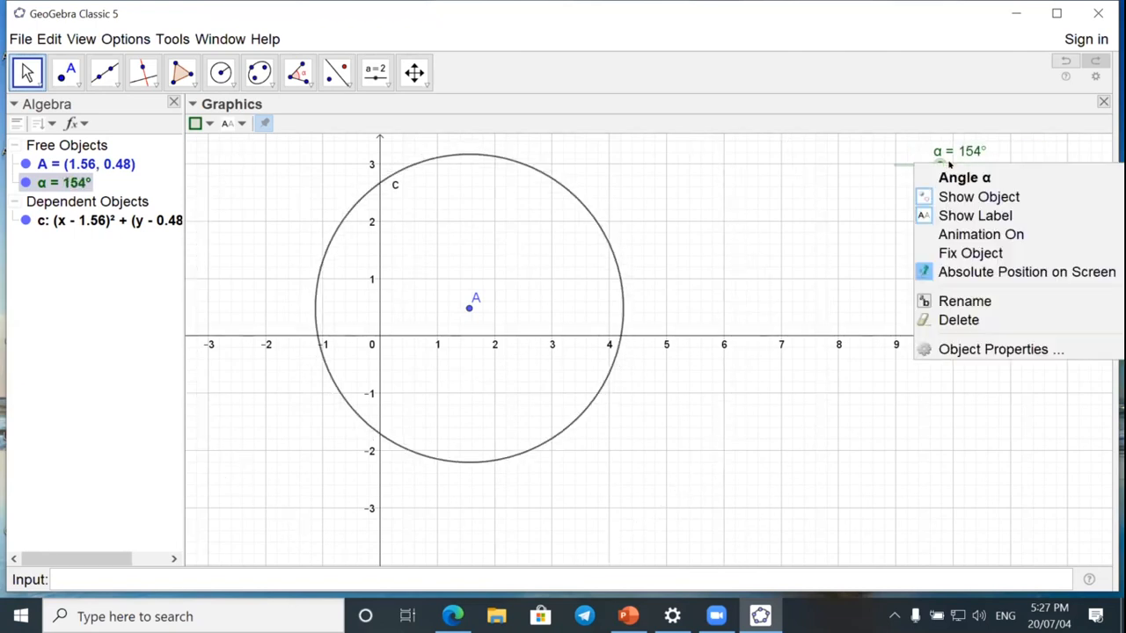
pyautogui.click(955, 345)
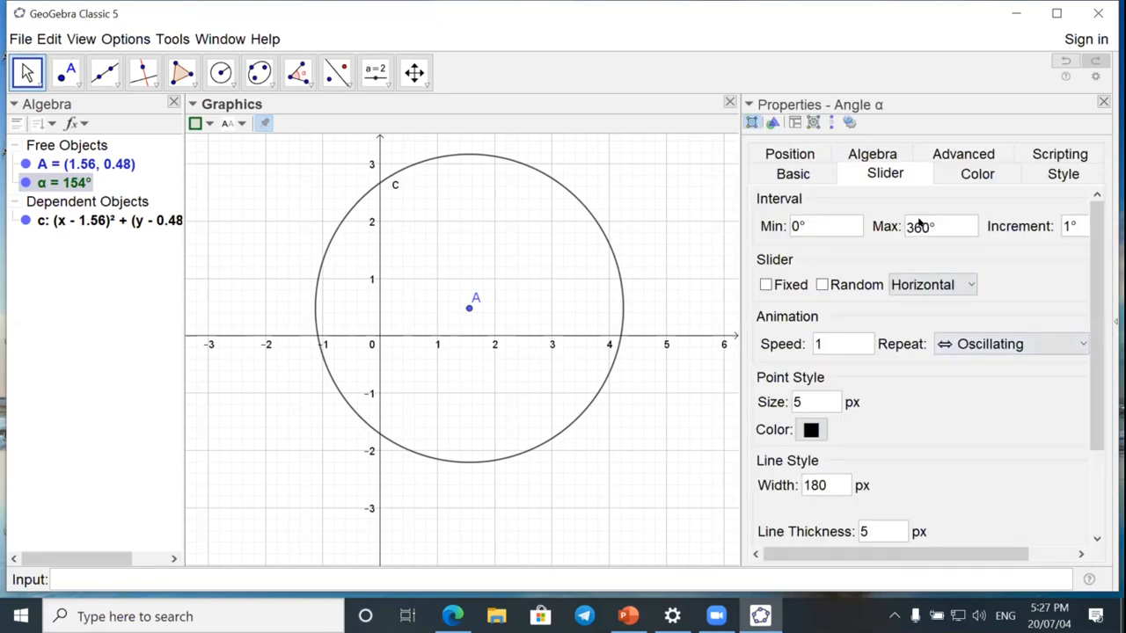
pyautogui.moveTo(919, 226); pyautogui.dragTo(890, 226)
pyautogui.write('18')
pyautogui.click(1103, 102)
# Animate the slider α to vary the circle's radius, and pause the animation at 154°.
pyautogui.moveTo(985, 165); pyautogui.dragTo(943, 166)
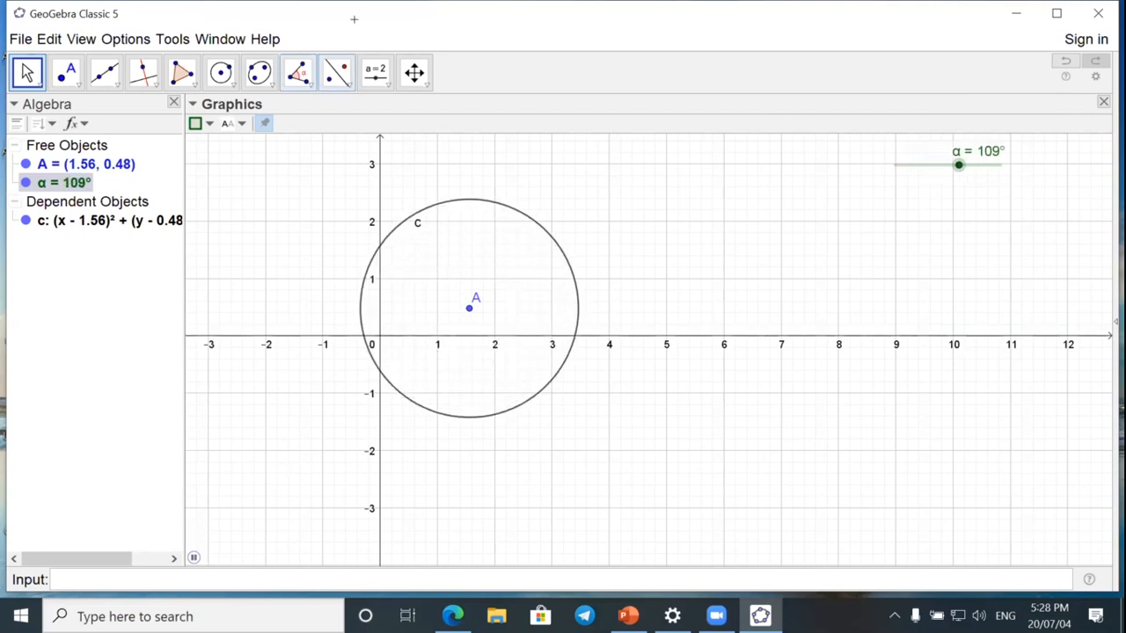
pyautogui.click(193, 556)
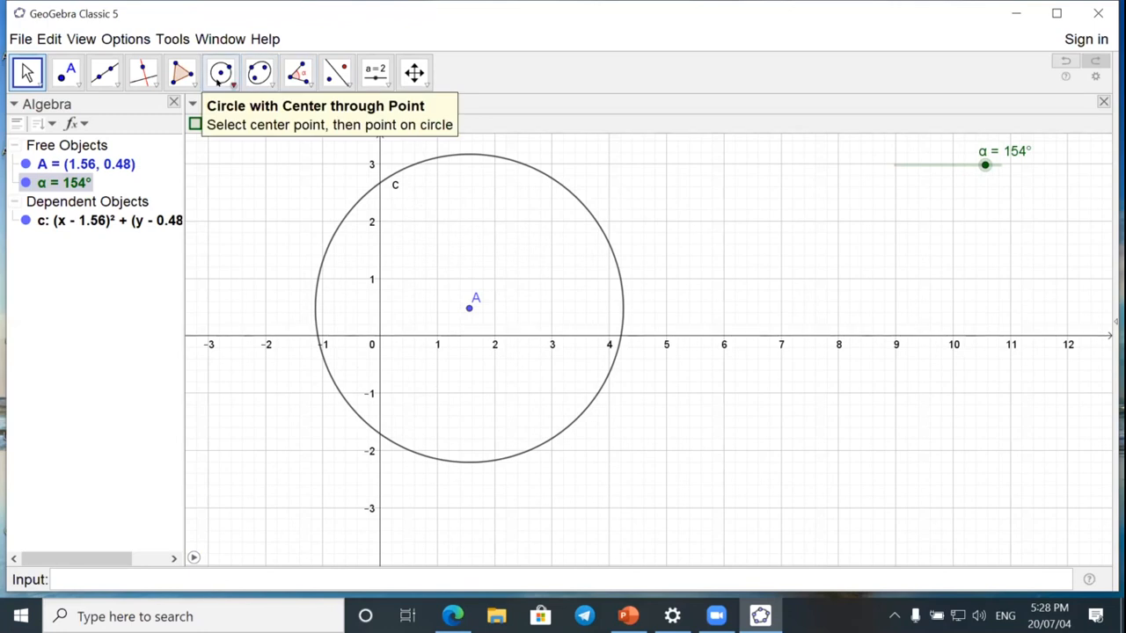
# Draw a circle through three points at about (7.86, -0.94), (9.85, 0.37) and (6.95, 2.41).
pyautogui.click(228, 82)
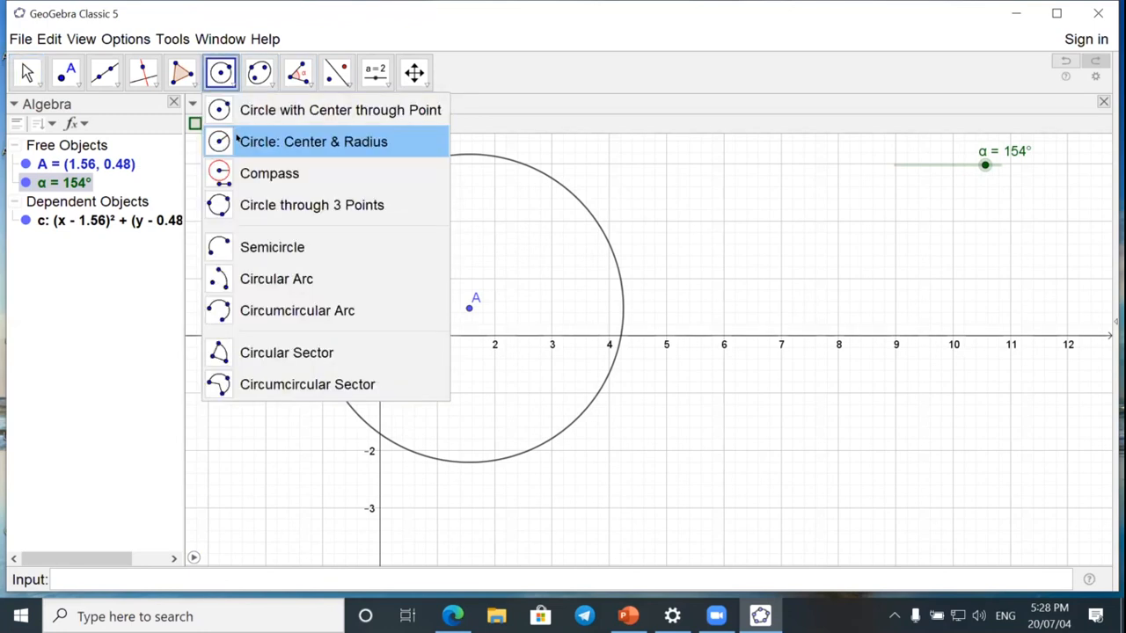
pyautogui.click(268, 205)
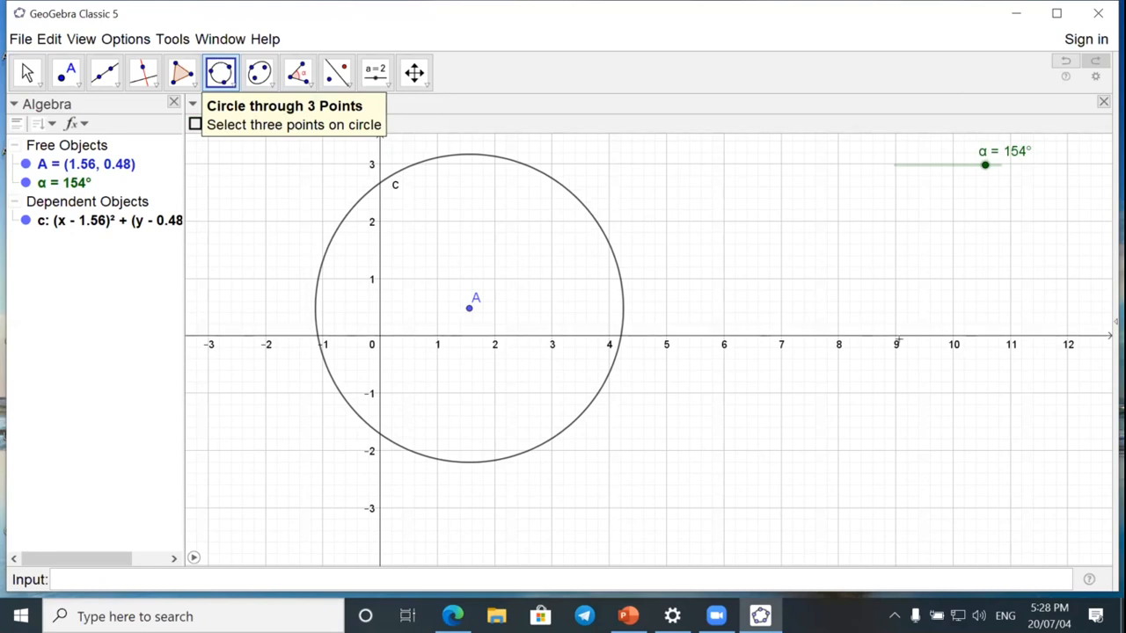
pyautogui.click(829, 389)
pyautogui.click(944, 314)
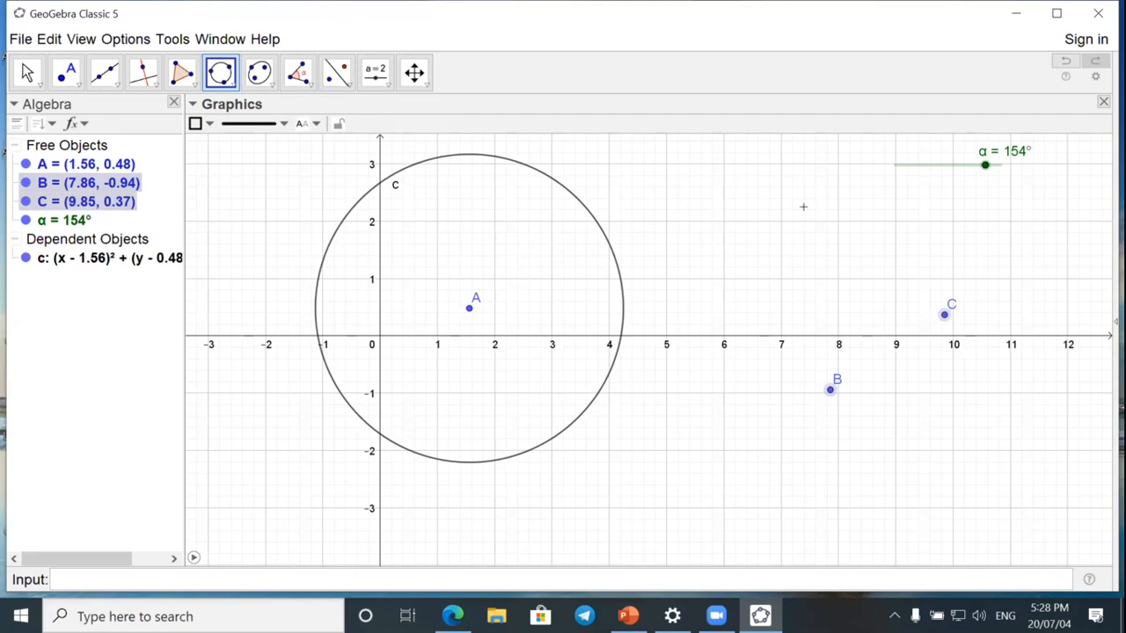
pyautogui.click(777, 197)
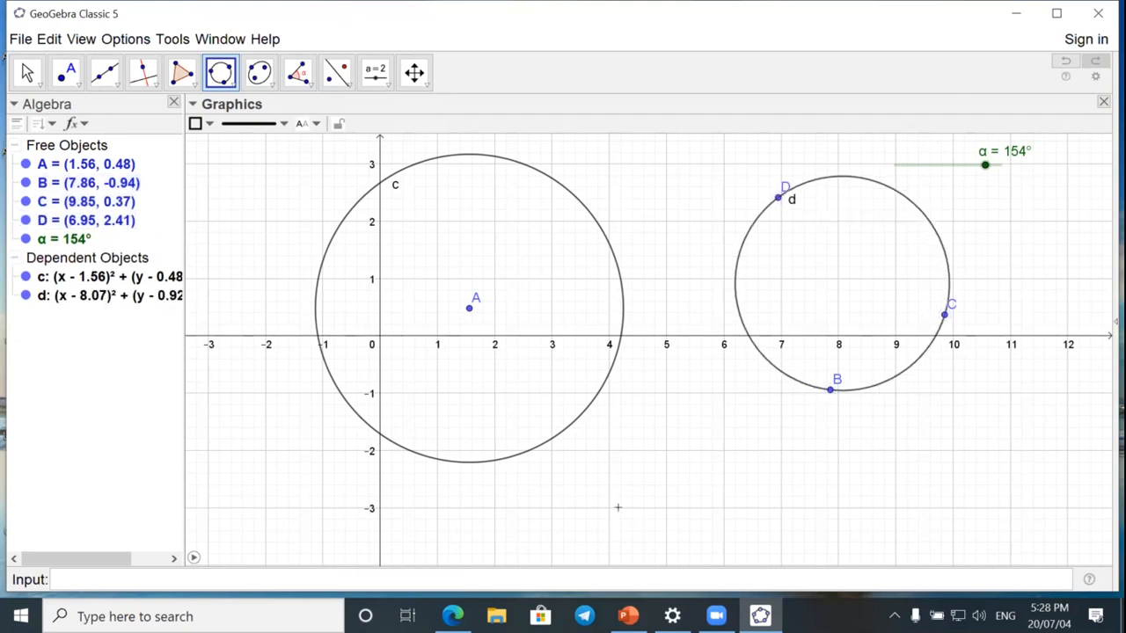
# Draw another three-point circle through (5, -2), (6, -2) and about (10.82, 1.82).
pyautogui.click(665, 449)
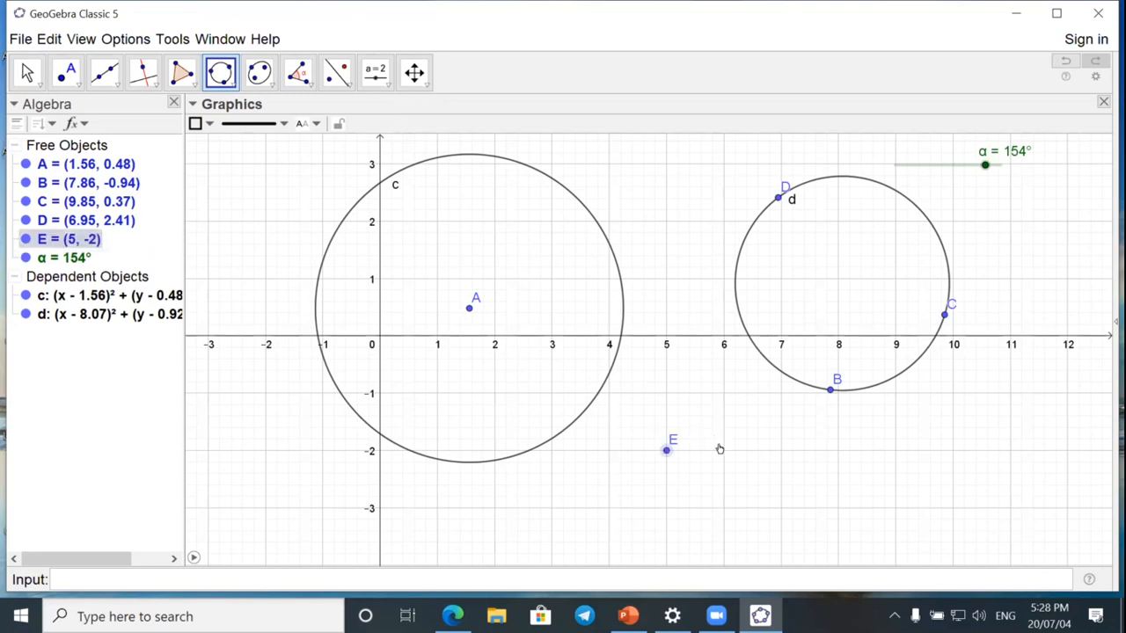
pyautogui.click(723, 450)
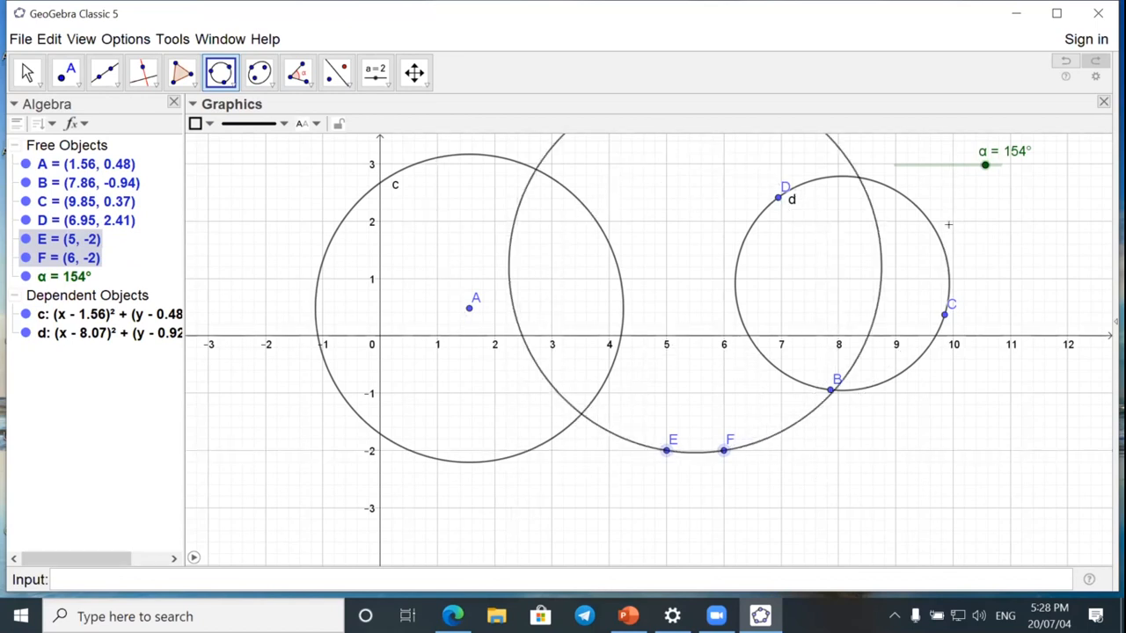
pyautogui.click(1000, 230)
# Delete all objects and draw a circle with its center at (1, 1) passing through (3, 1).
pyautogui.moveTo(452, 614)
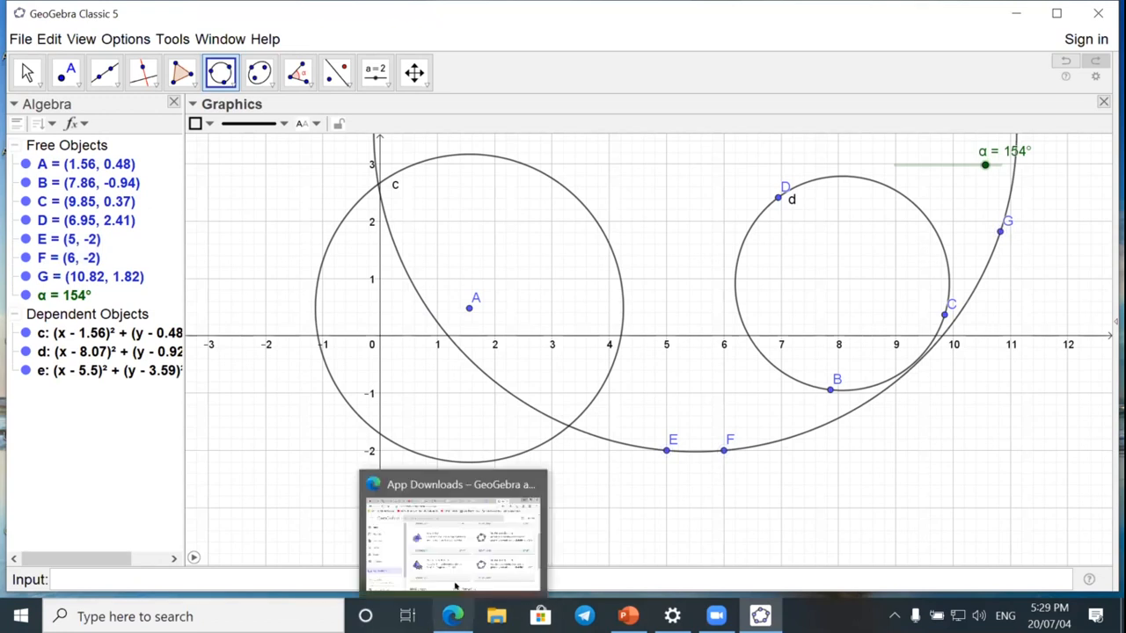
pyautogui.hotkey('ctrl', 'a')
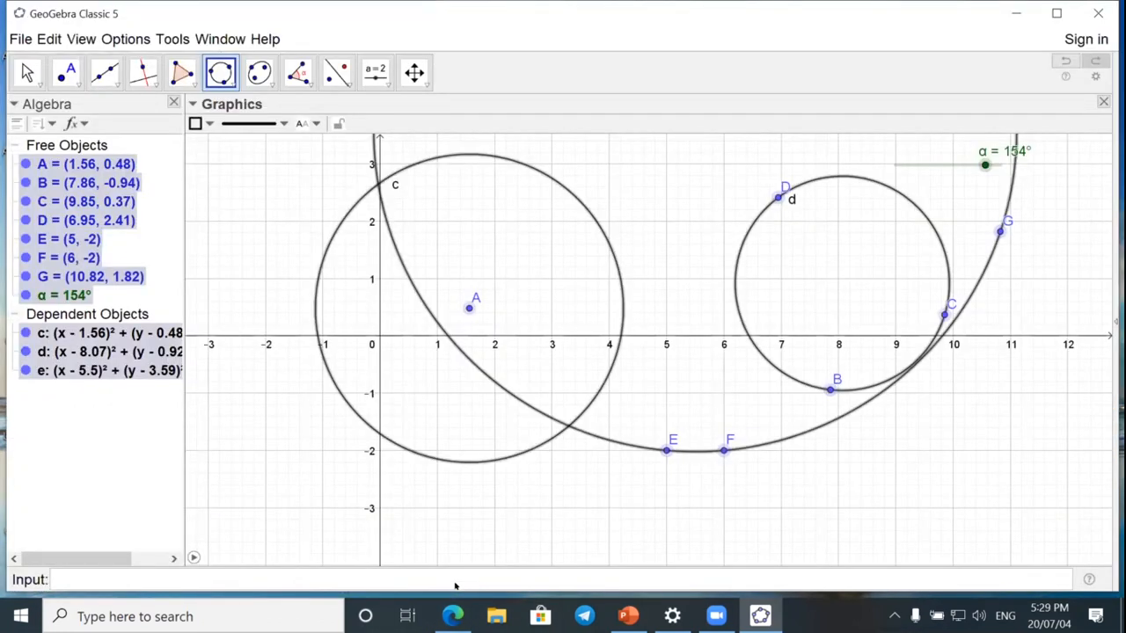
pyautogui.press('Delete')
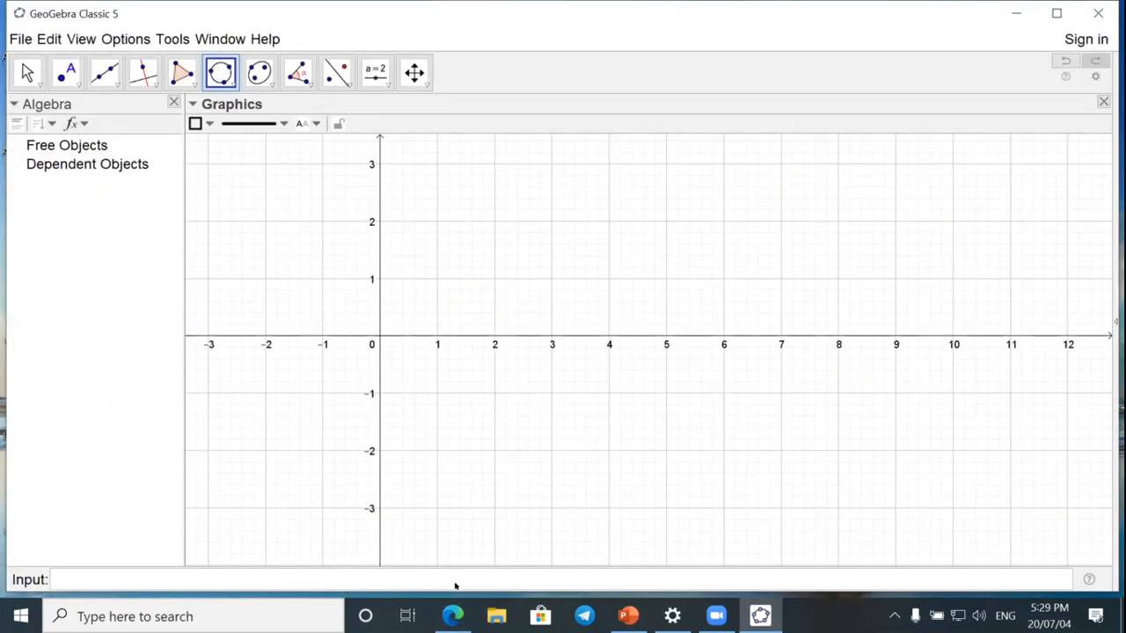
pyautogui.click(221, 72)
pyautogui.click(238, 107)
pyautogui.click(429, 271)
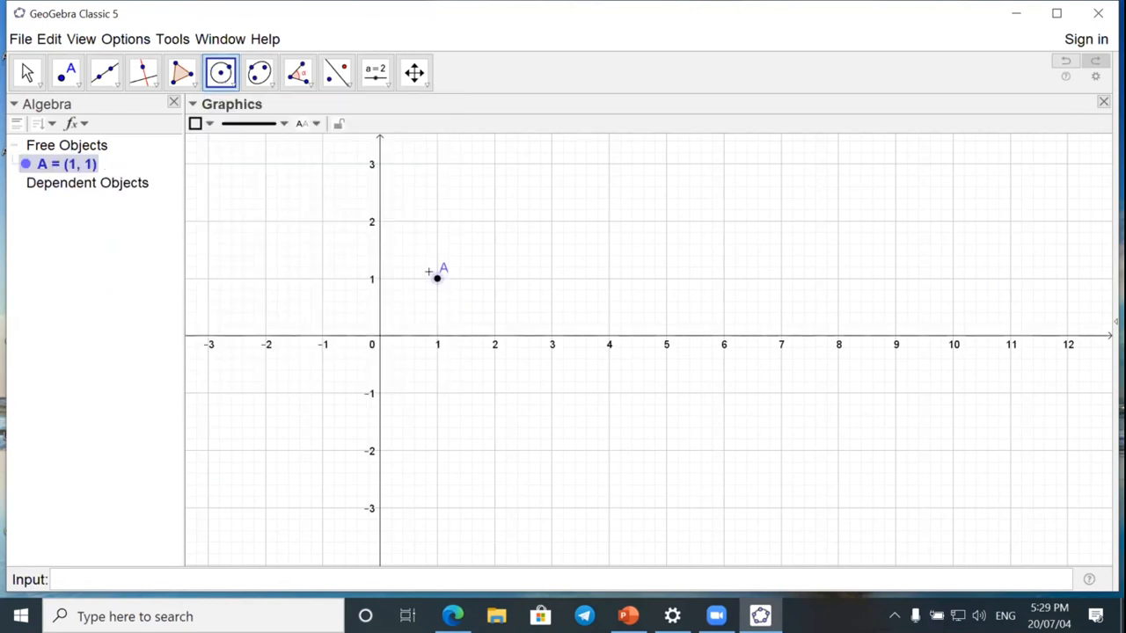
pyautogui.click(551, 279)
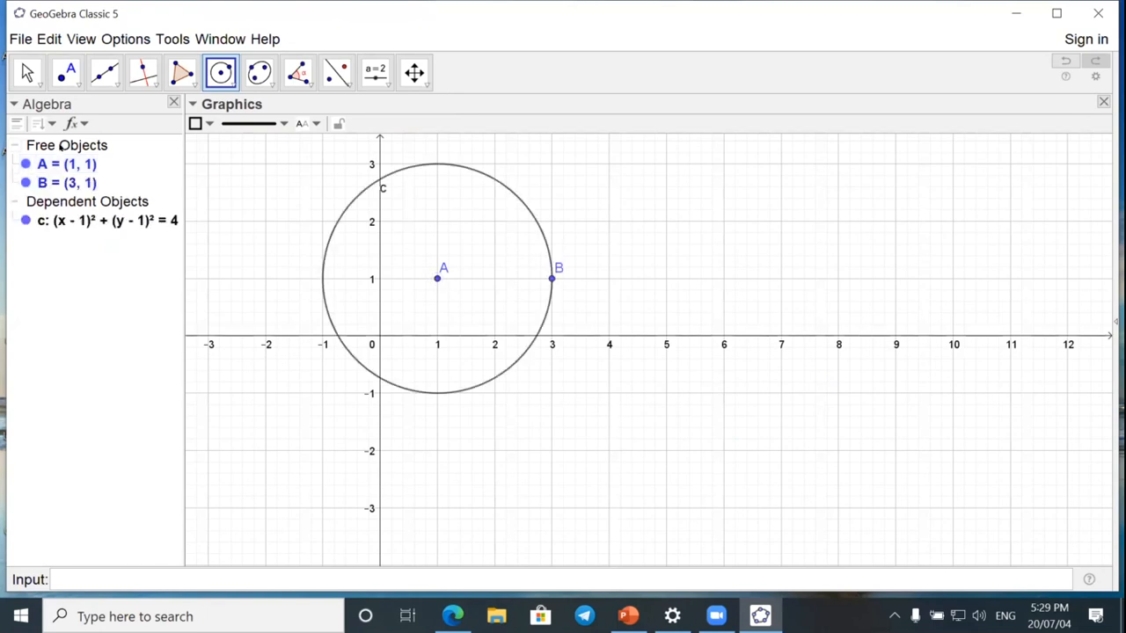
# Place a point at (7, 1) and draw the tangents from it to the circle.
pyautogui.click(66, 72)
pyautogui.click(780, 278)
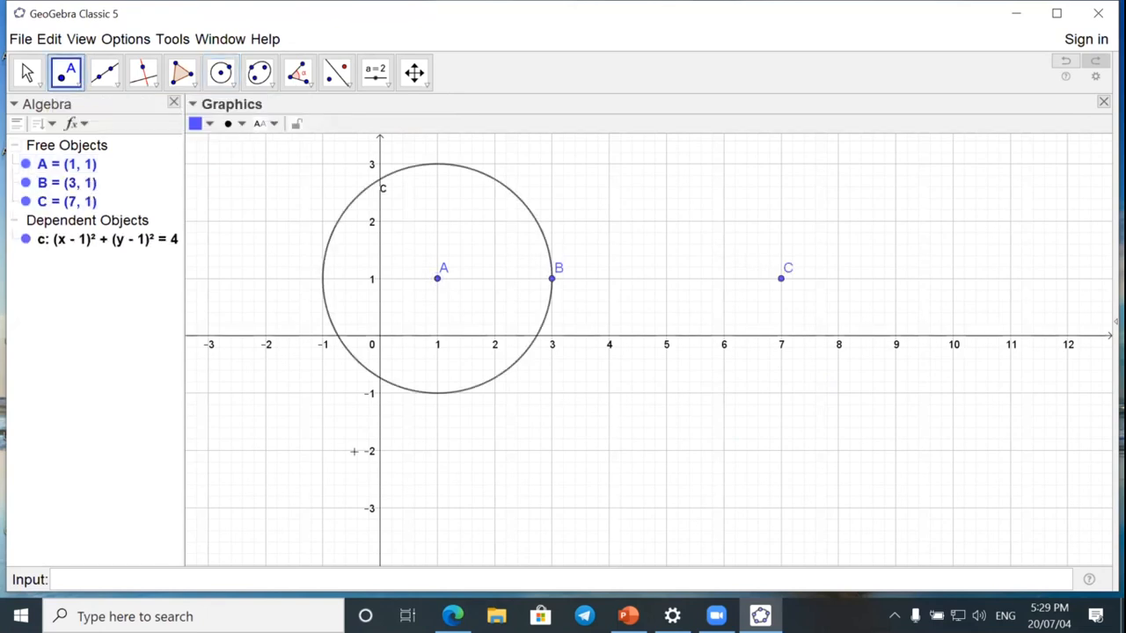
pyautogui.click(109, 82)
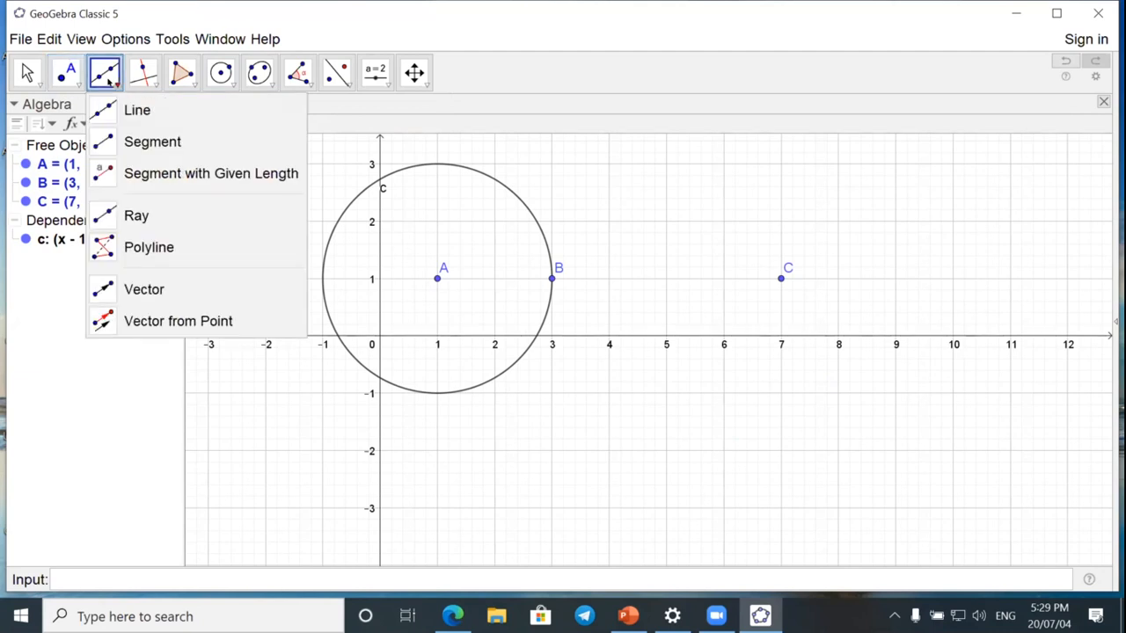
pyautogui.moveTo(74, 77)
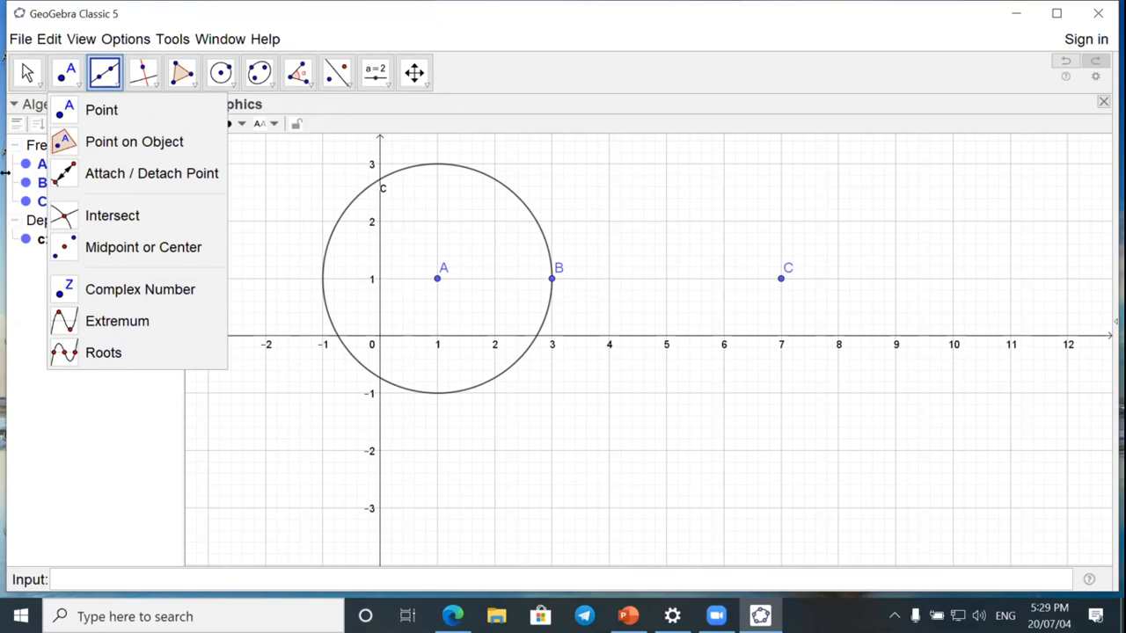
pyautogui.click(117, 86)
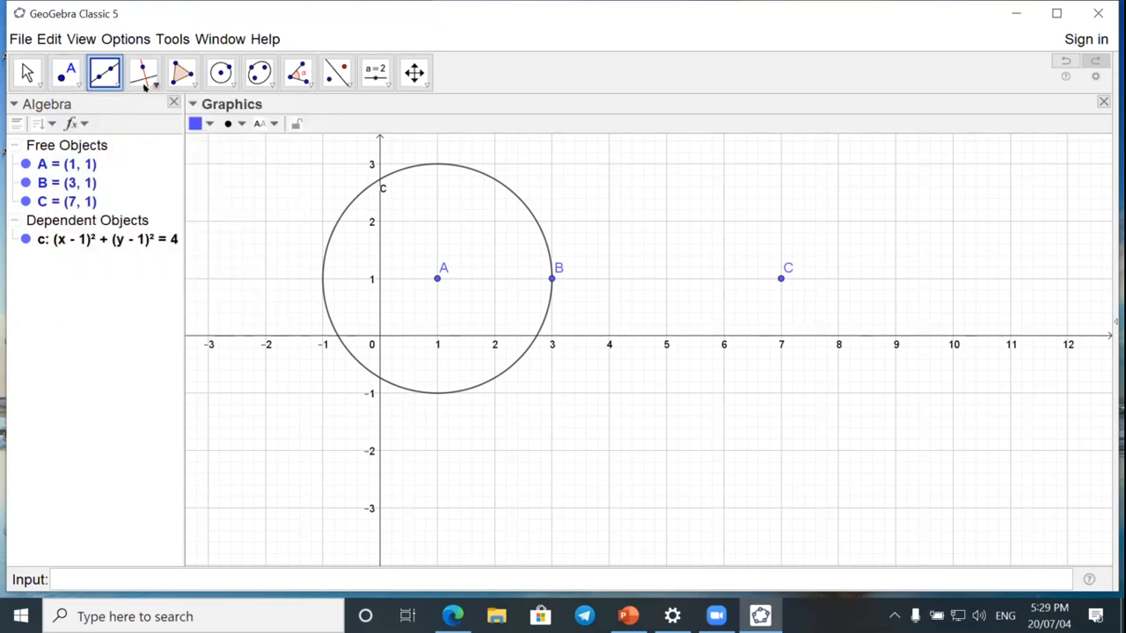
pyautogui.click(149, 85)
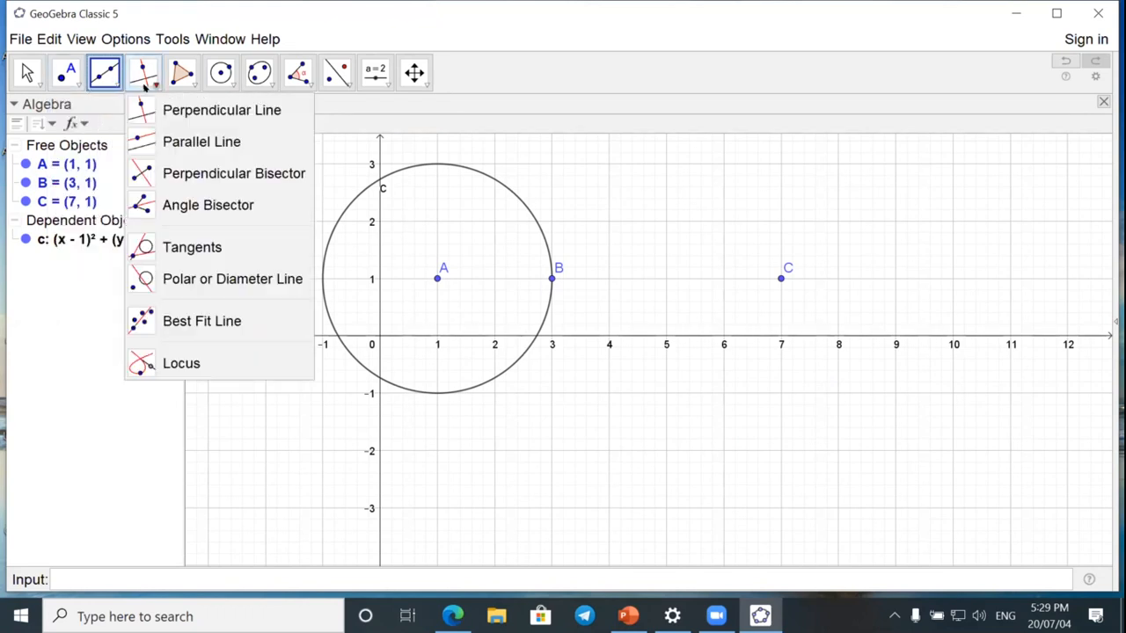
pyautogui.click(191, 245)
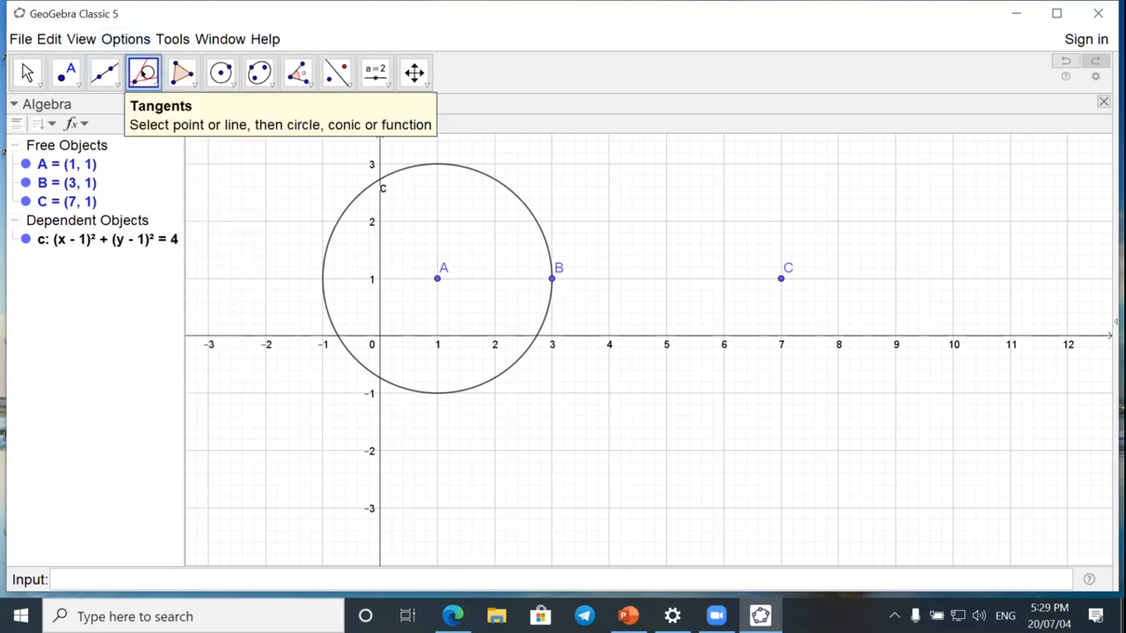
pyautogui.click(545, 310)
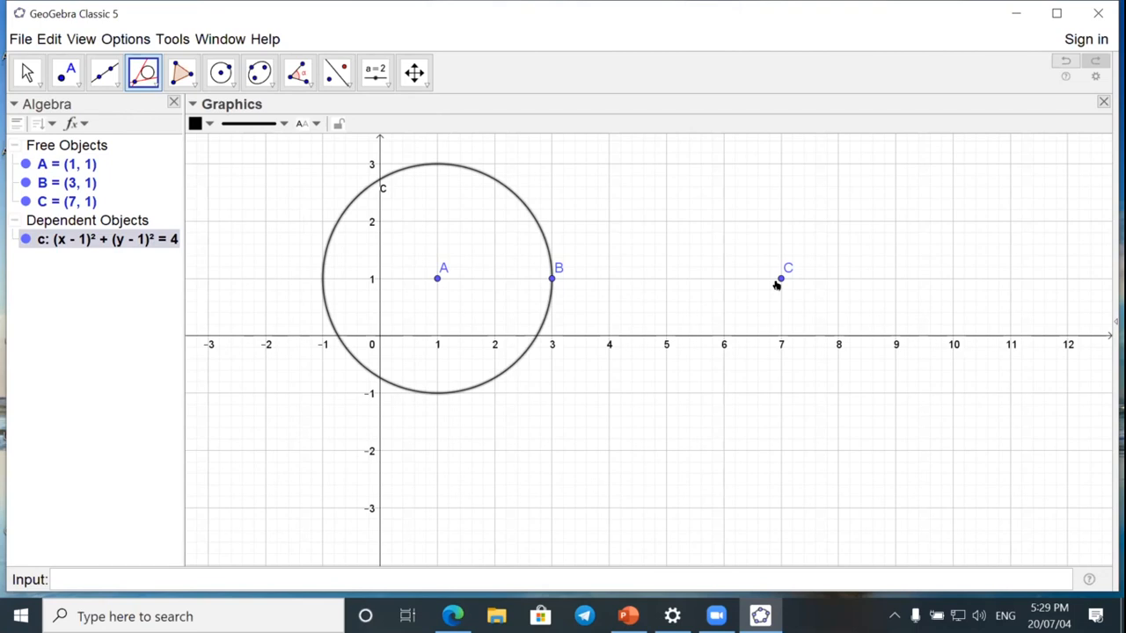
pyautogui.click(779, 279)
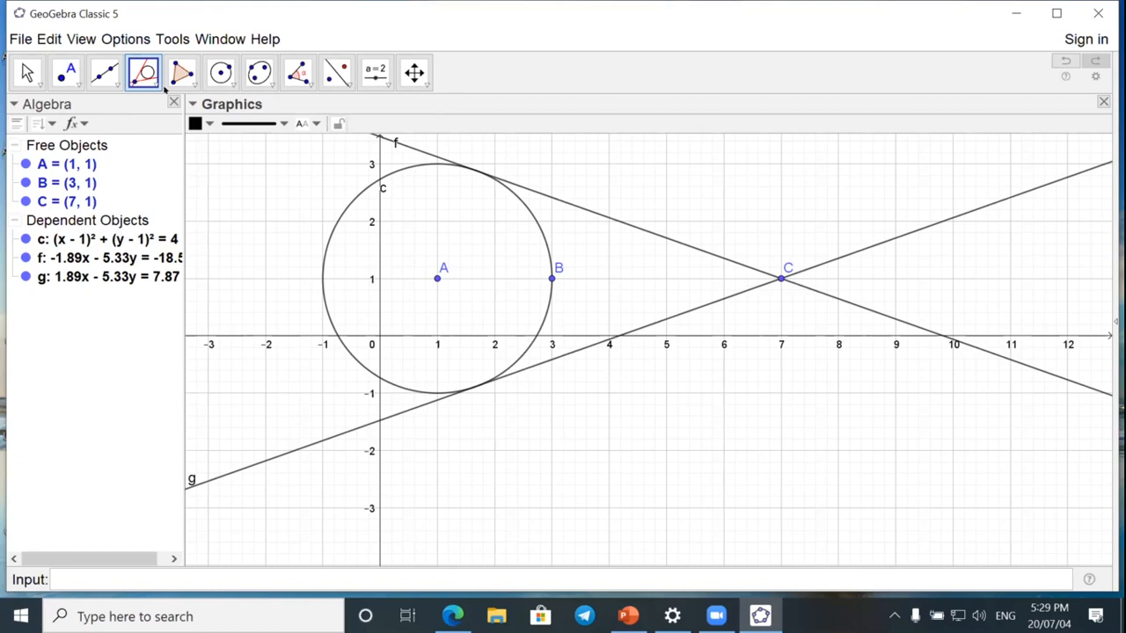
pyautogui.click(27, 72)
pyautogui.moveTo(780, 278)
pyautogui.mouseDown()
pyautogui.moveTo(532, 270)
pyautogui.moveTo(556, 269)
pyautogui.moveTo(459, 278)
pyautogui.moveTo(663, 279)
pyautogui.moveTo(778, 266)
pyautogui.moveTo(793, 251)
pyautogui.moveTo(944, 239)
pyautogui.moveTo(756, 298)
pyautogui.moveTo(759, 306)
pyautogui.moveTo(780, 279)
pyautogui.mouseUp()
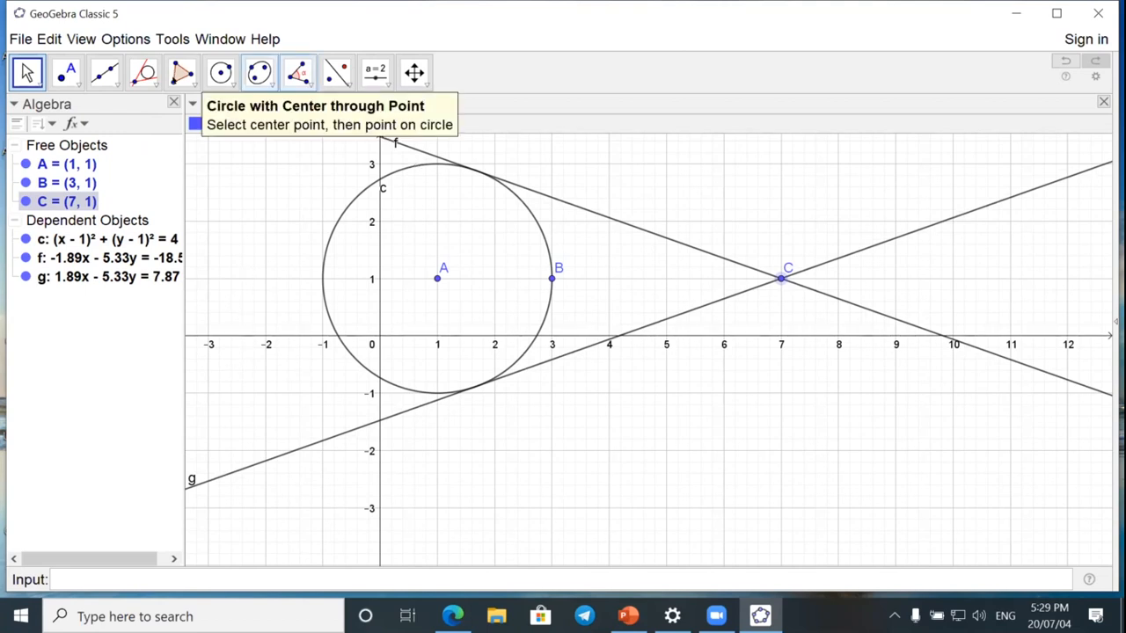
pyautogui.click(375, 72)
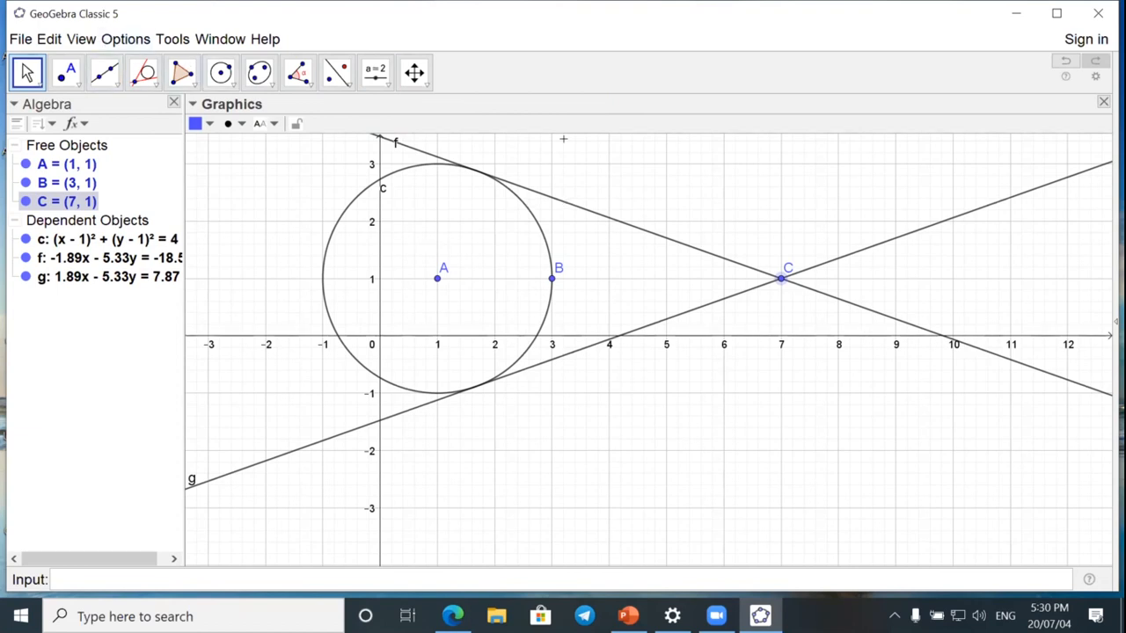
# Start creating a new tool with circle c and tangent lines f and g as its output objects.
pyautogui.click(170, 38)
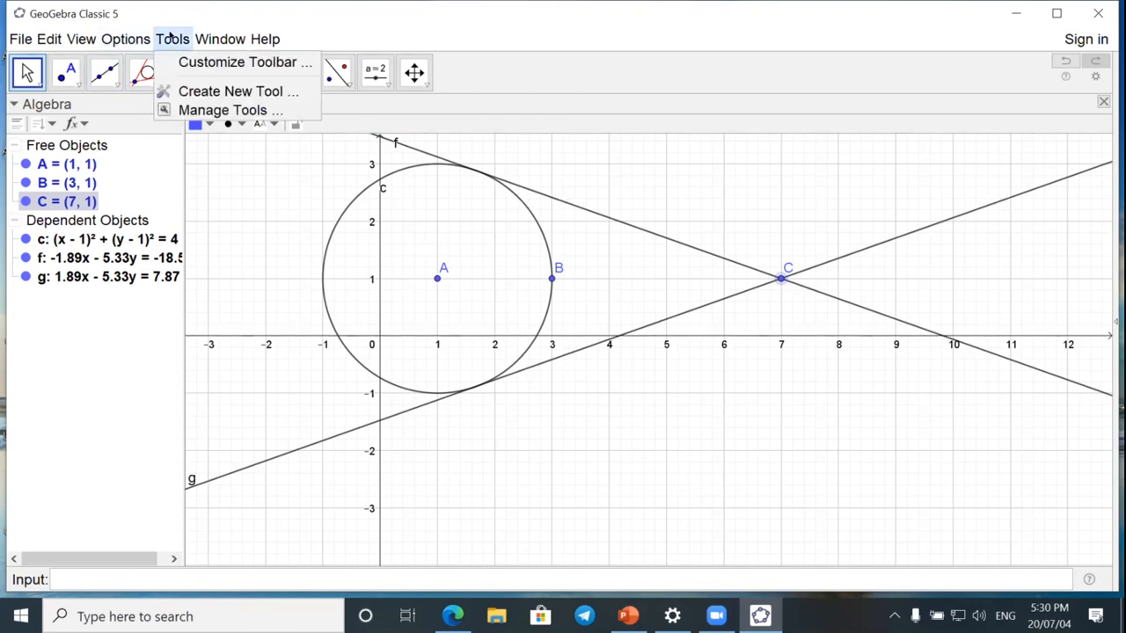
pyautogui.click(191, 91)
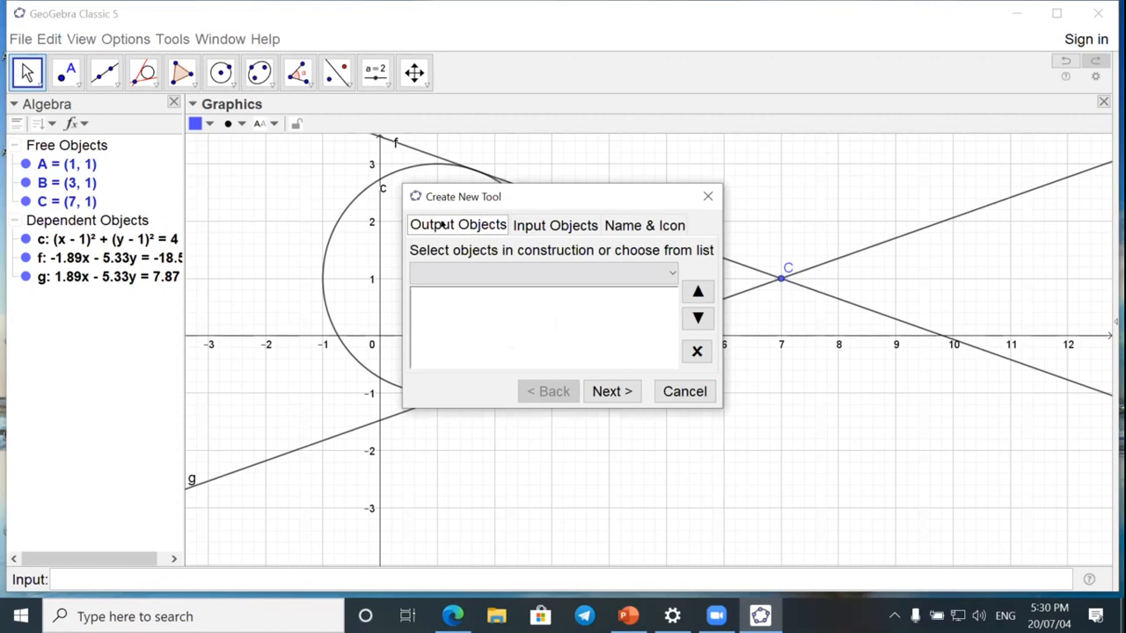
pyautogui.click(668, 271)
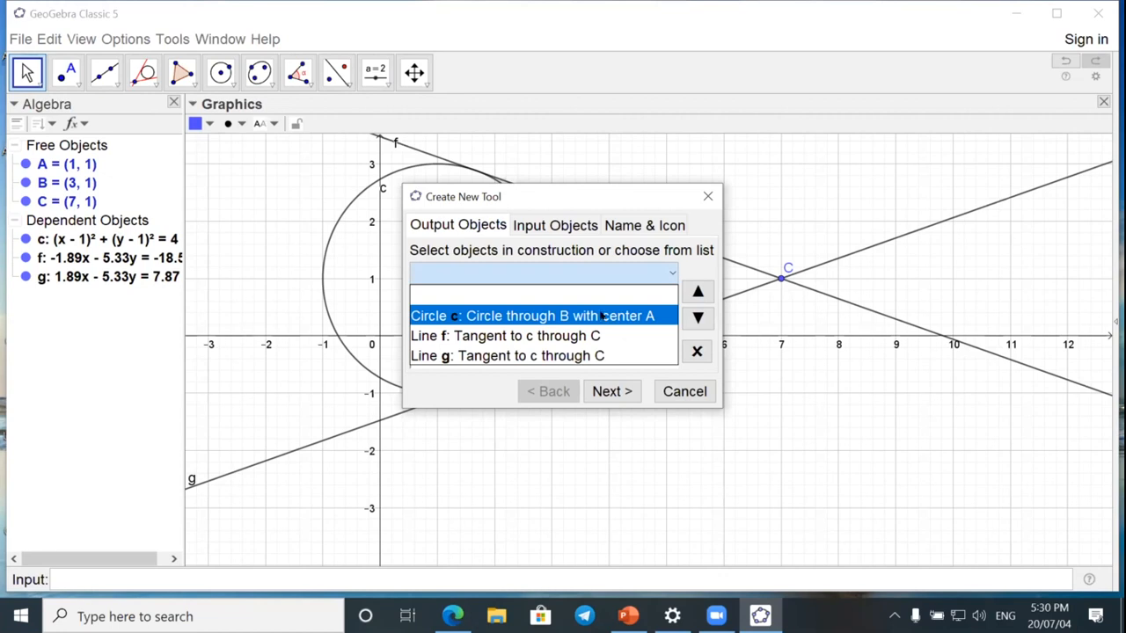
pyautogui.click(431, 222)
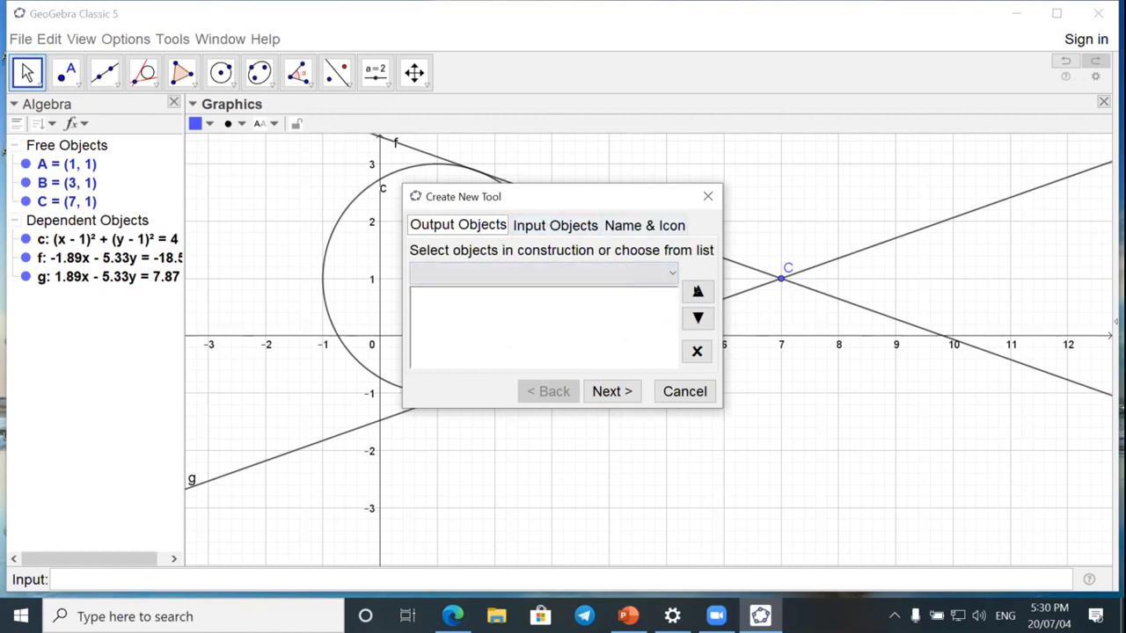
pyautogui.click(669, 271)
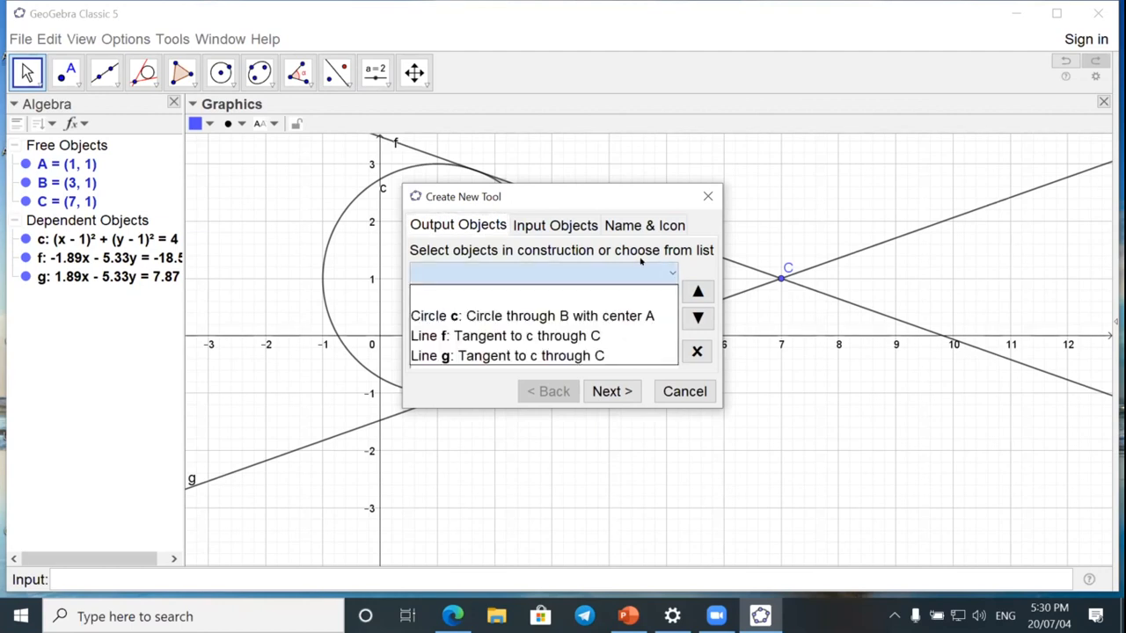
pyautogui.click(587, 318)
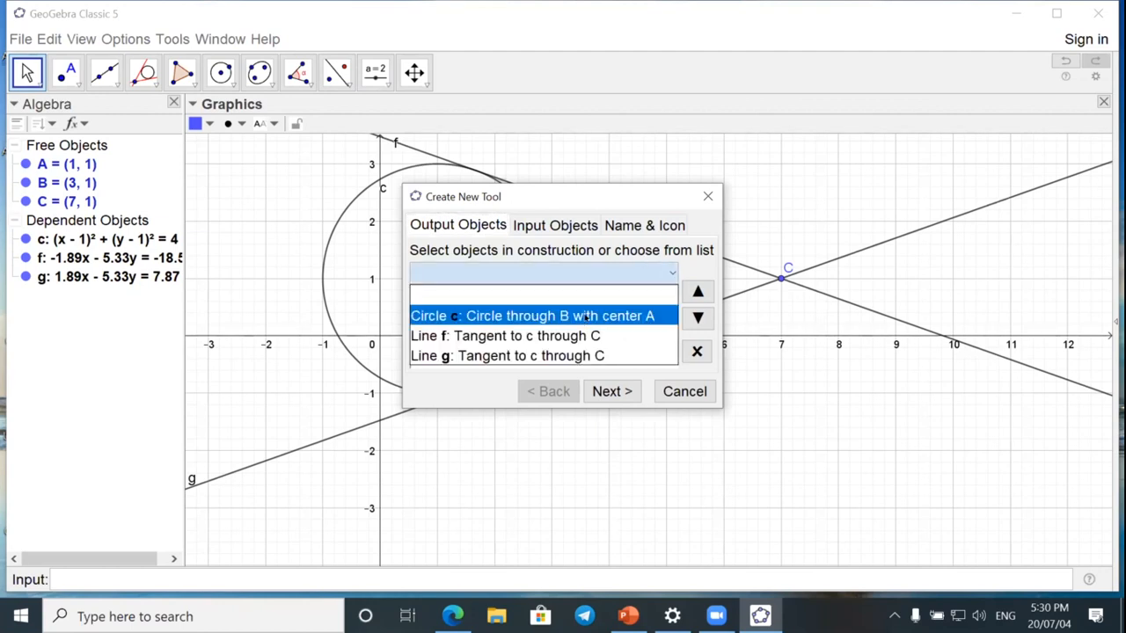
pyautogui.click(585, 317)
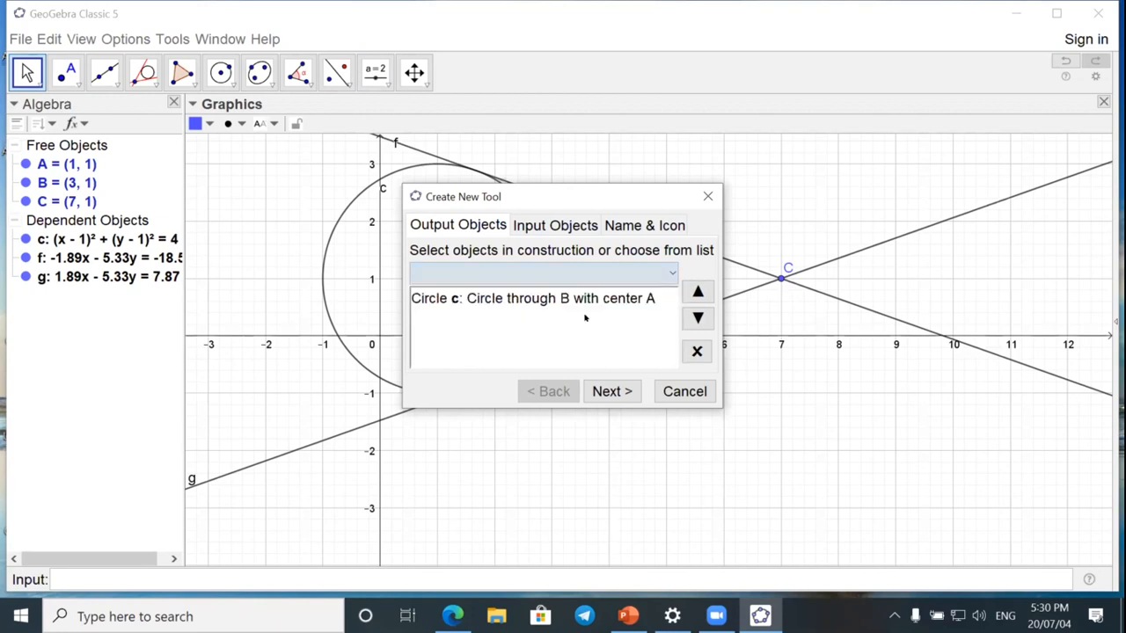
pyautogui.click(670, 272)
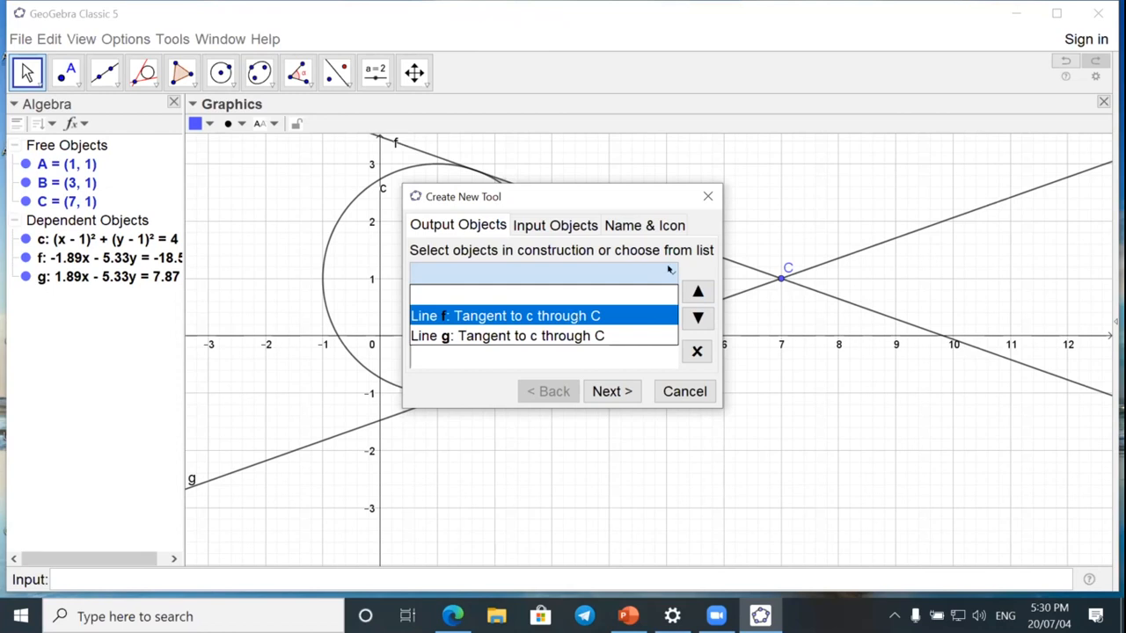
pyautogui.click(573, 315)
pyautogui.click(570, 315)
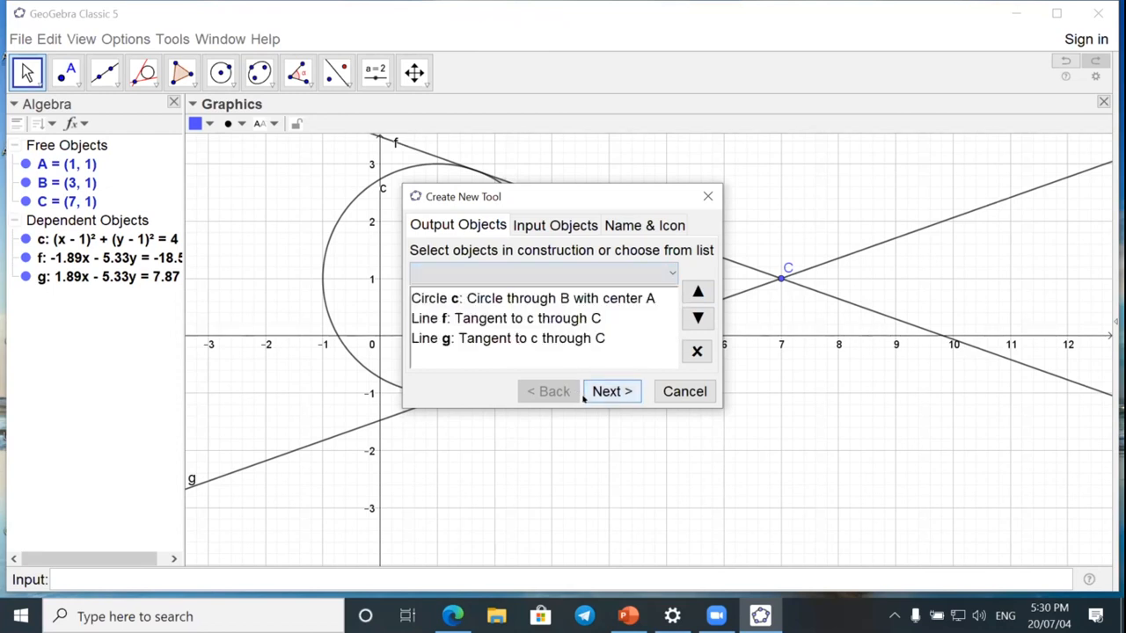
# Name the new tool with the creator's first name, set its help text to "click two points", and finish creating it.
pyautogui.click(545, 227)
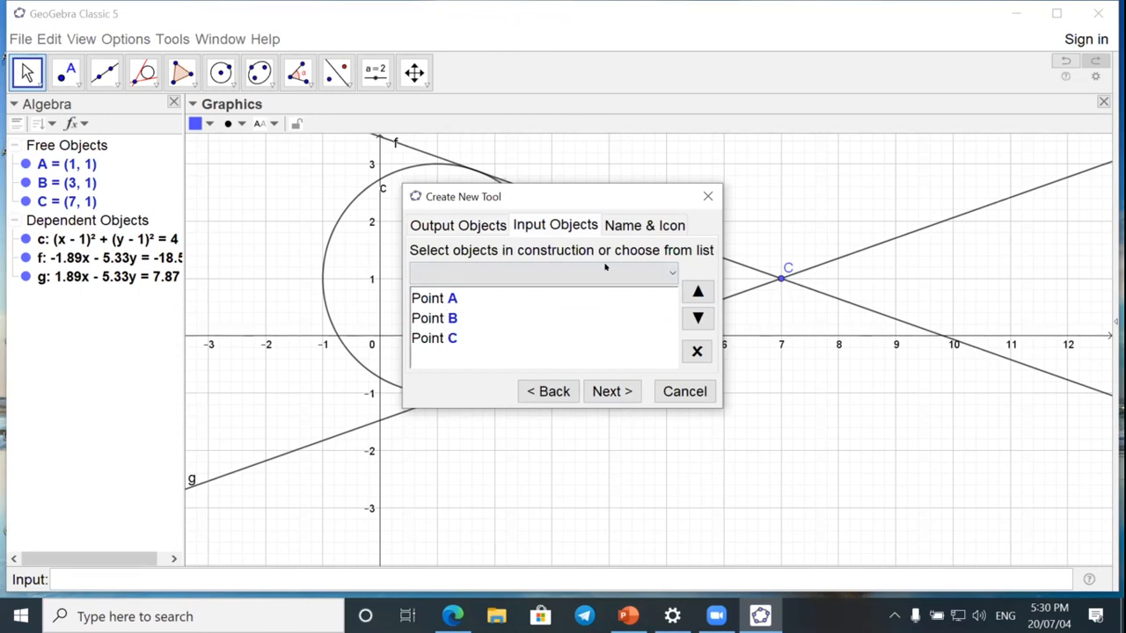
pyautogui.click(651, 226)
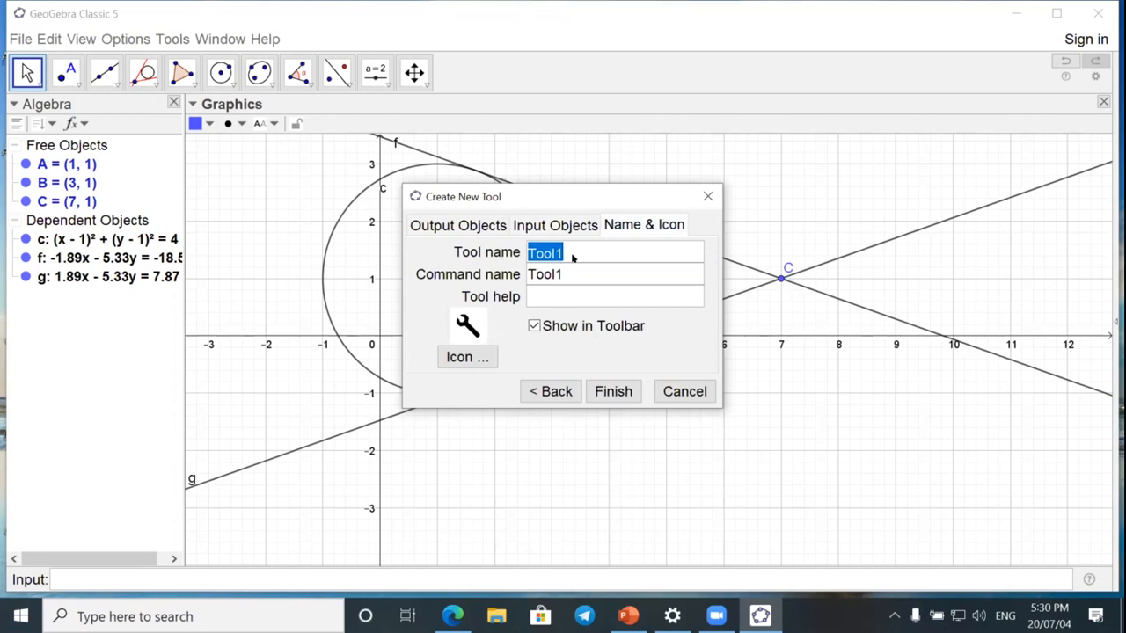
pyautogui.write('Mah')
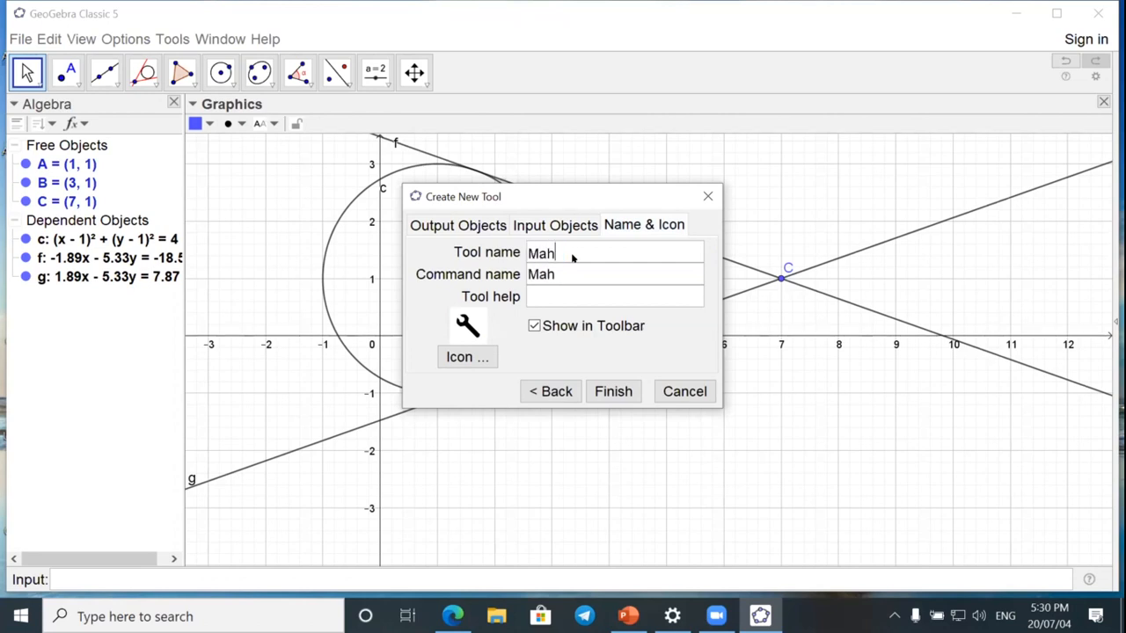
pyautogui.write('esh')
pyautogui.click(553, 298)
pyautogui.write('click two ')
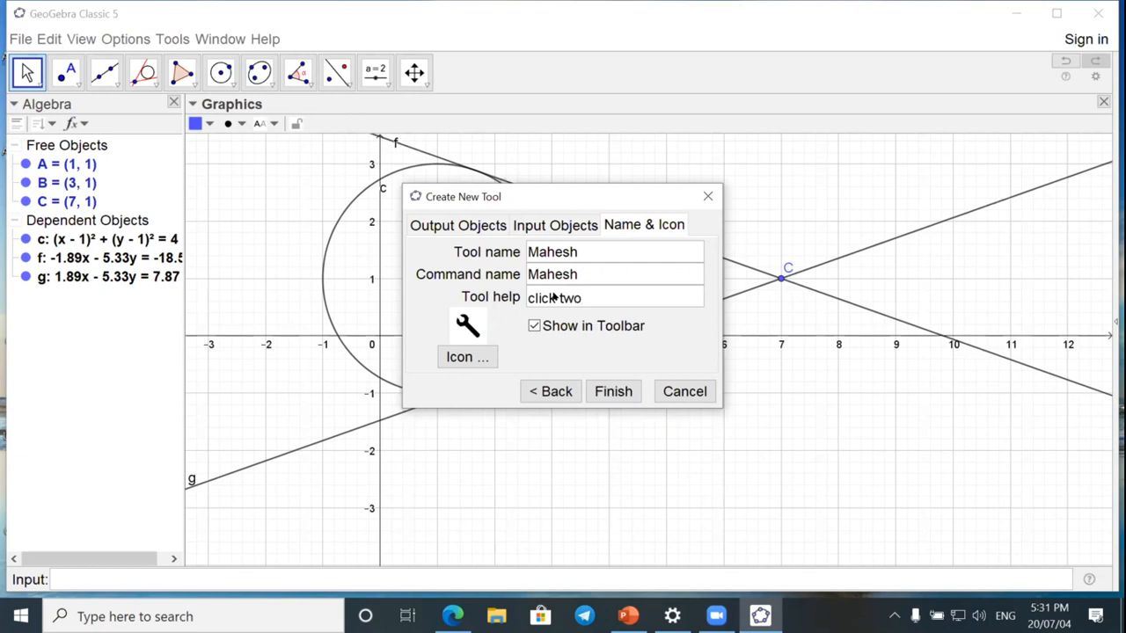
pyautogui.write('points')
pyautogui.click(613, 391)
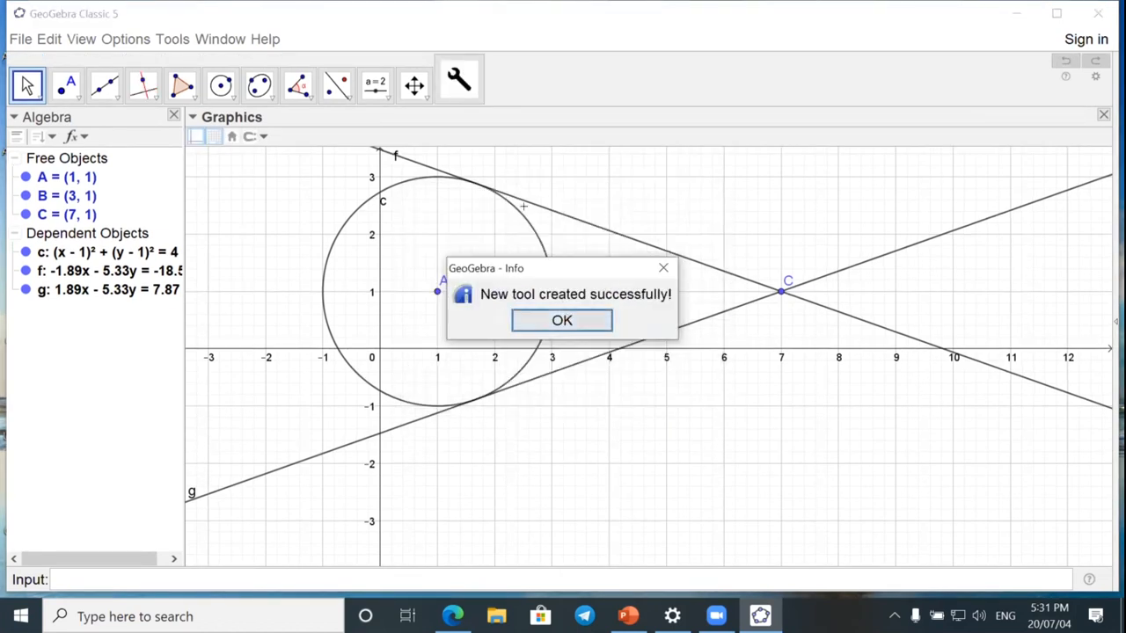
pyautogui.press('Return')
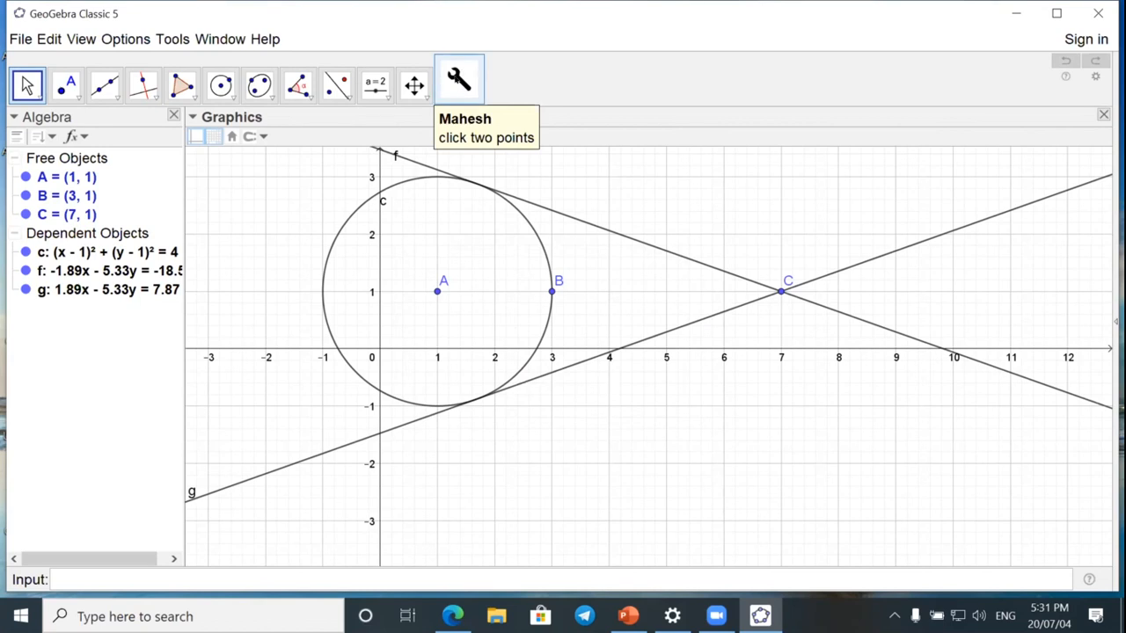
# Delete all objects and apply the new custom tool to points at (2, 1), (7, 1) and (9, 1).
pyautogui.hotkey('ctrl', 'a')
pyautogui.press('Delete')
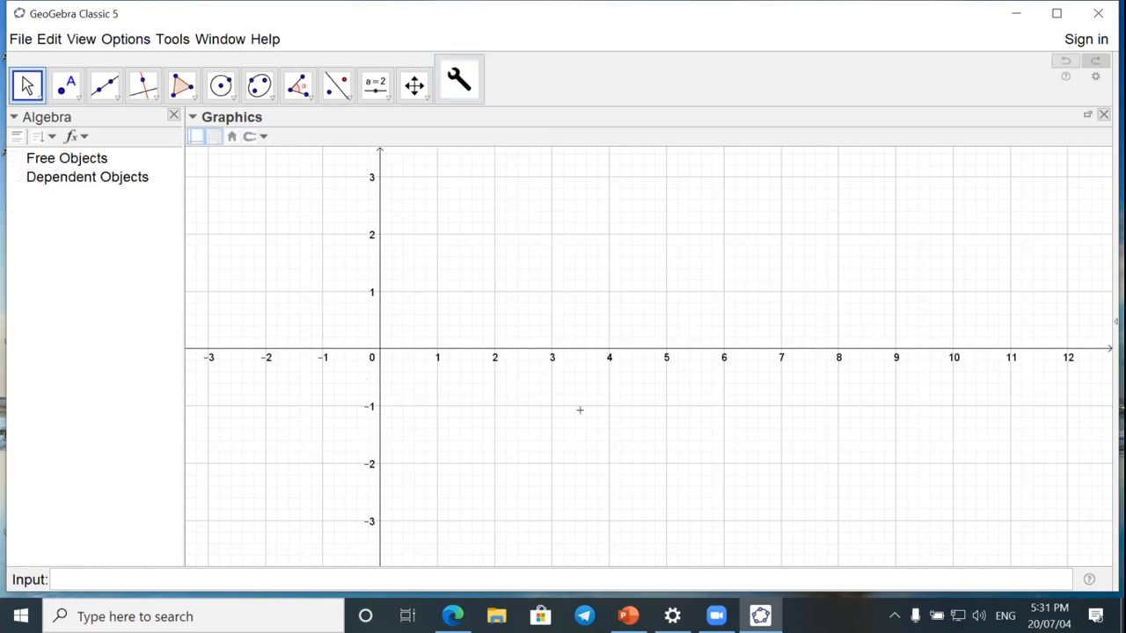
pyautogui.click(459, 79)
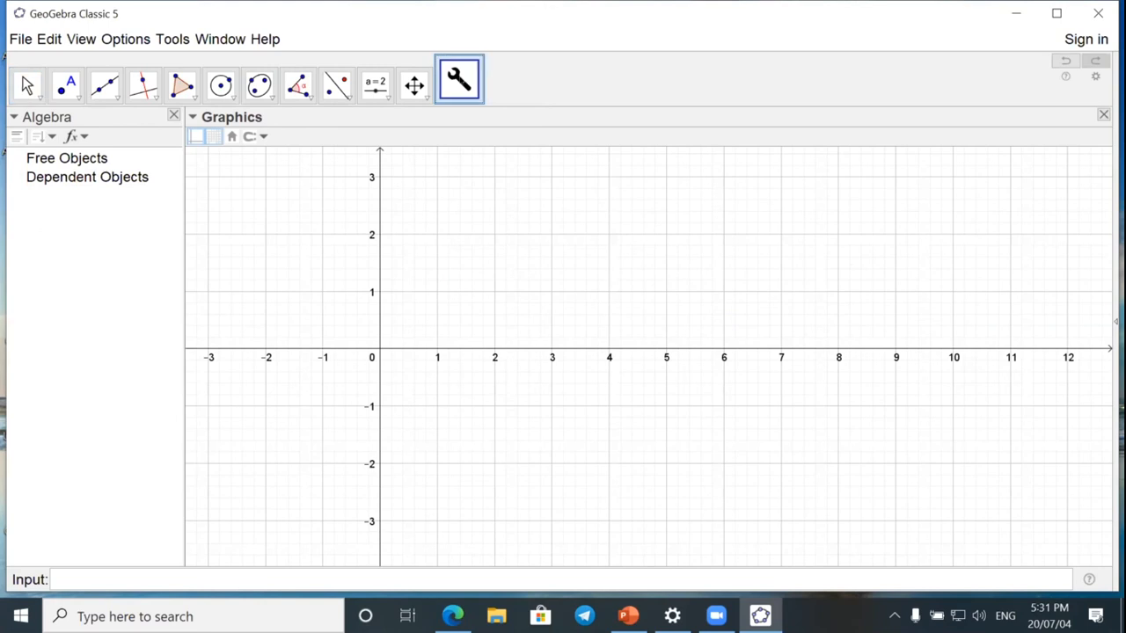
pyautogui.click(461, 86)
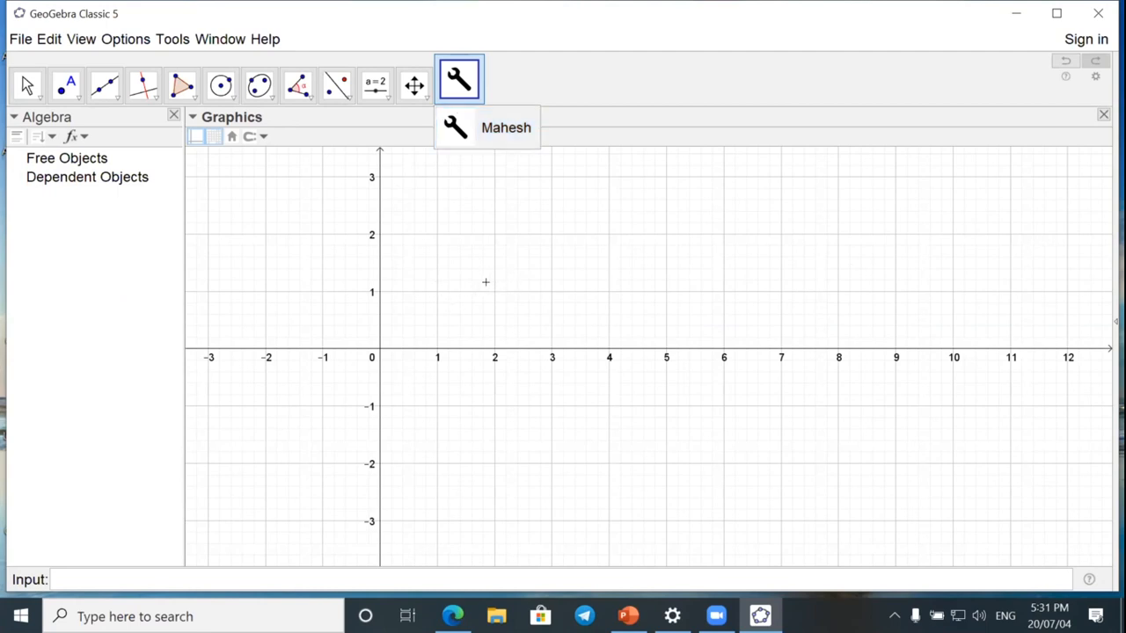
pyautogui.click(489, 282)
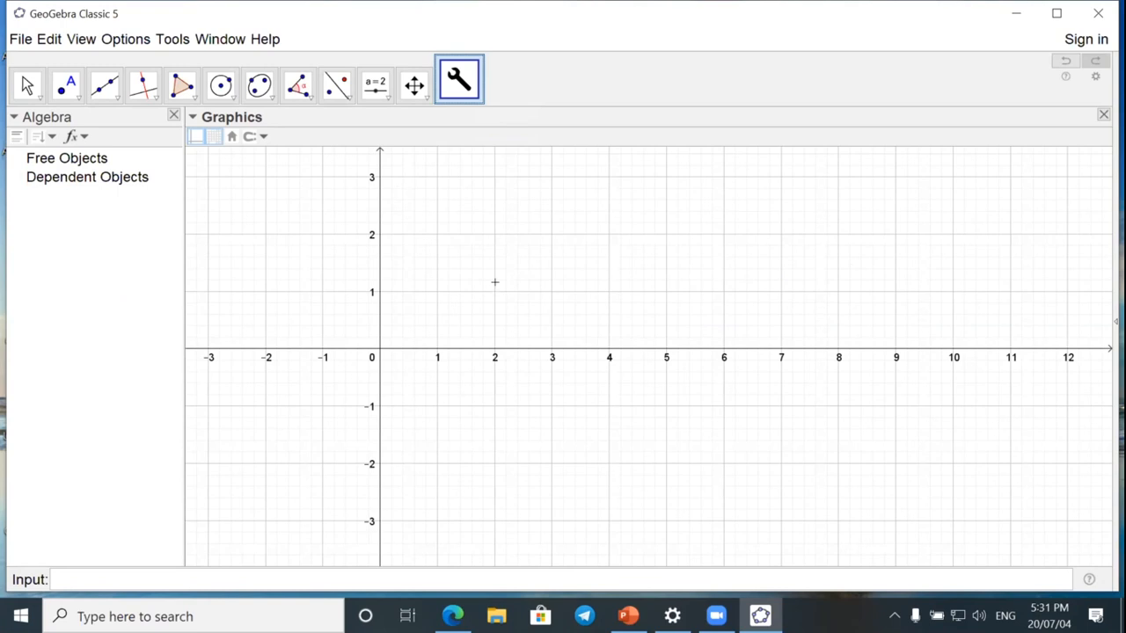
pyautogui.click(493, 283)
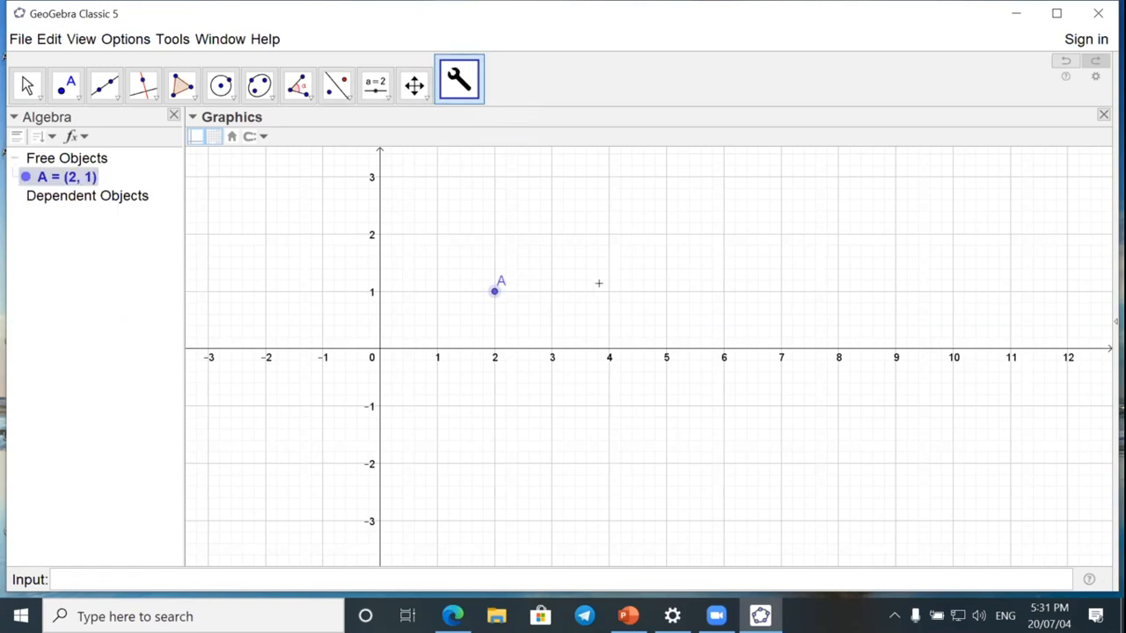
pyautogui.click(769, 282)
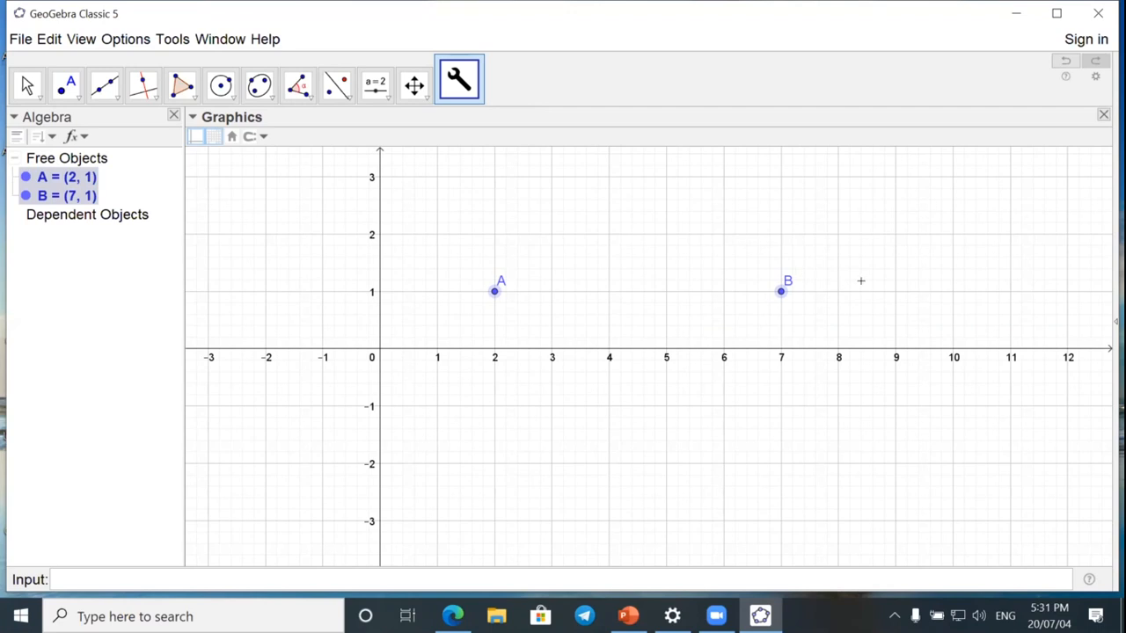
pyautogui.click(895, 291)
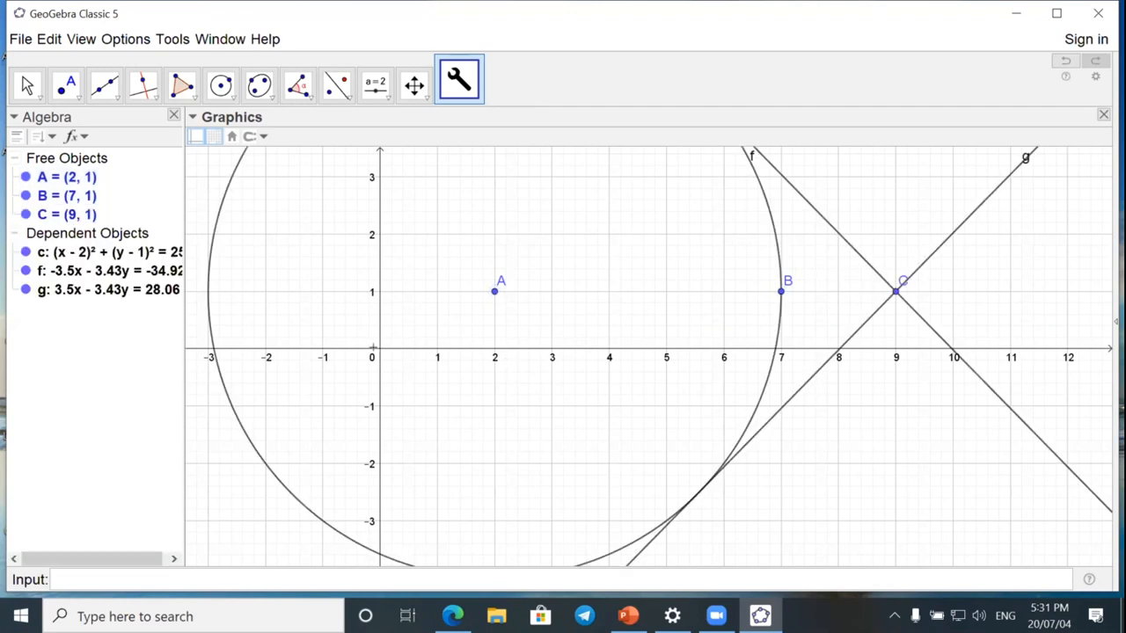
# Shrink the circle by moving point B to about (3.84, 1.13).
pyautogui.click(27, 84)
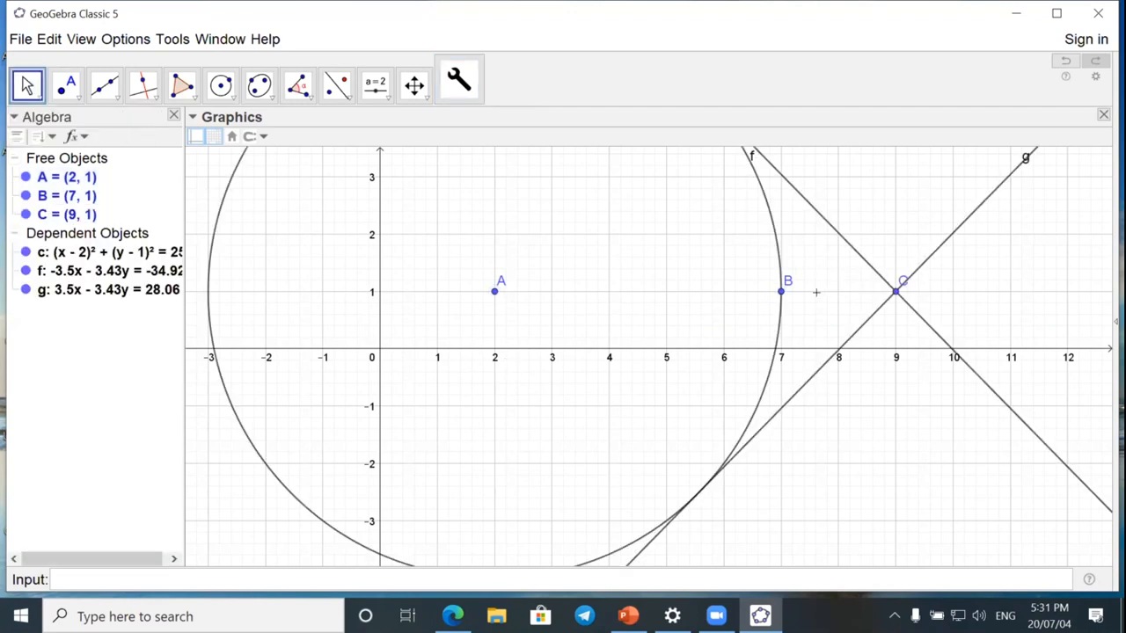
pyautogui.moveTo(780, 293); pyautogui.dragTo(600, 284)
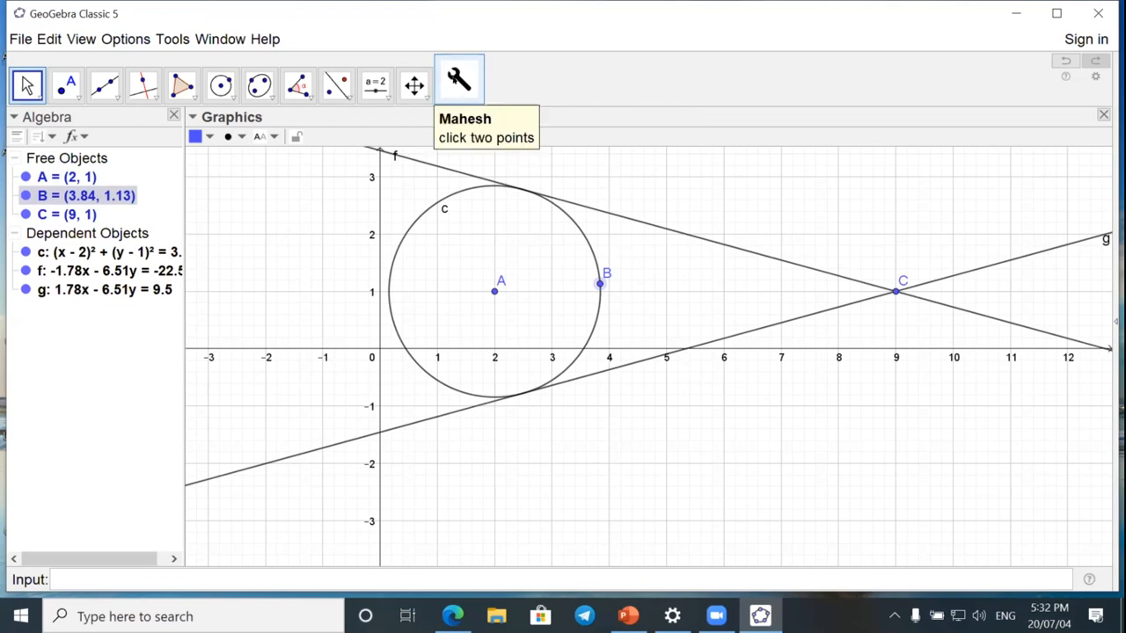
pyautogui.click(124, 39)
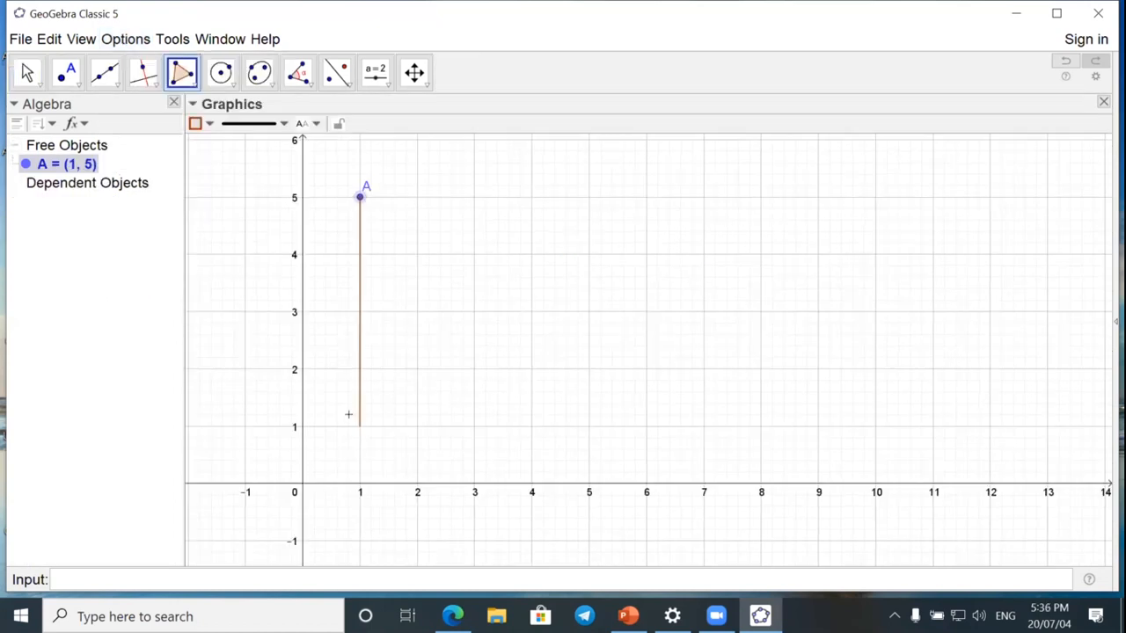
# Draw a triangle with vertices at (1, 5), (1, 1) and (6, 1).
pyautogui.click(356, 428)
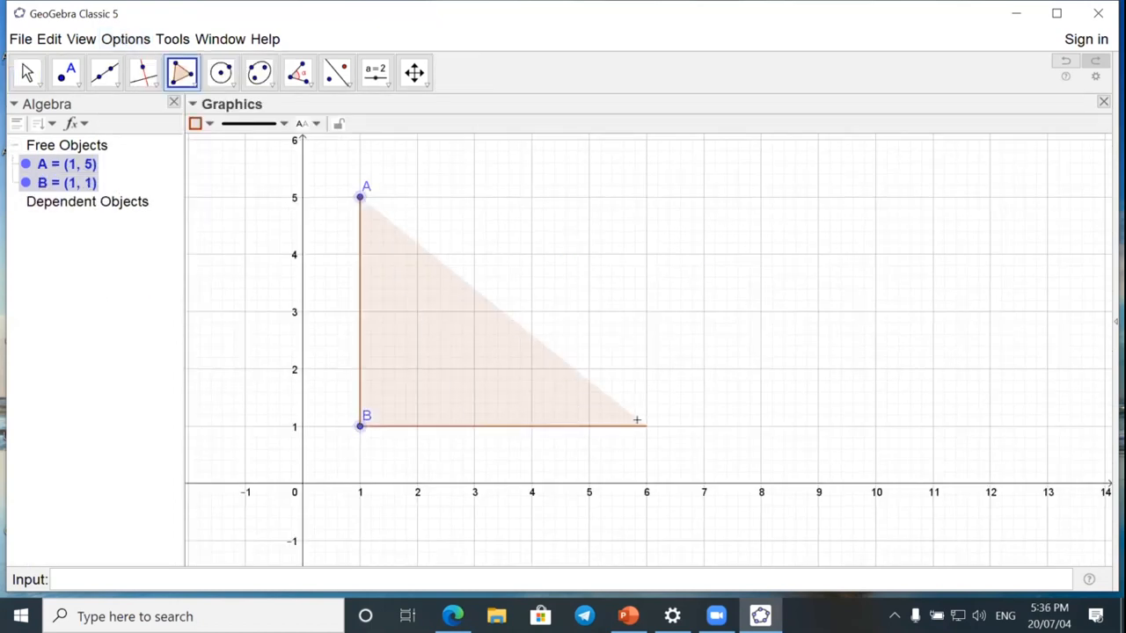
pyautogui.click(636, 420)
pyautogui.click(359, 196)
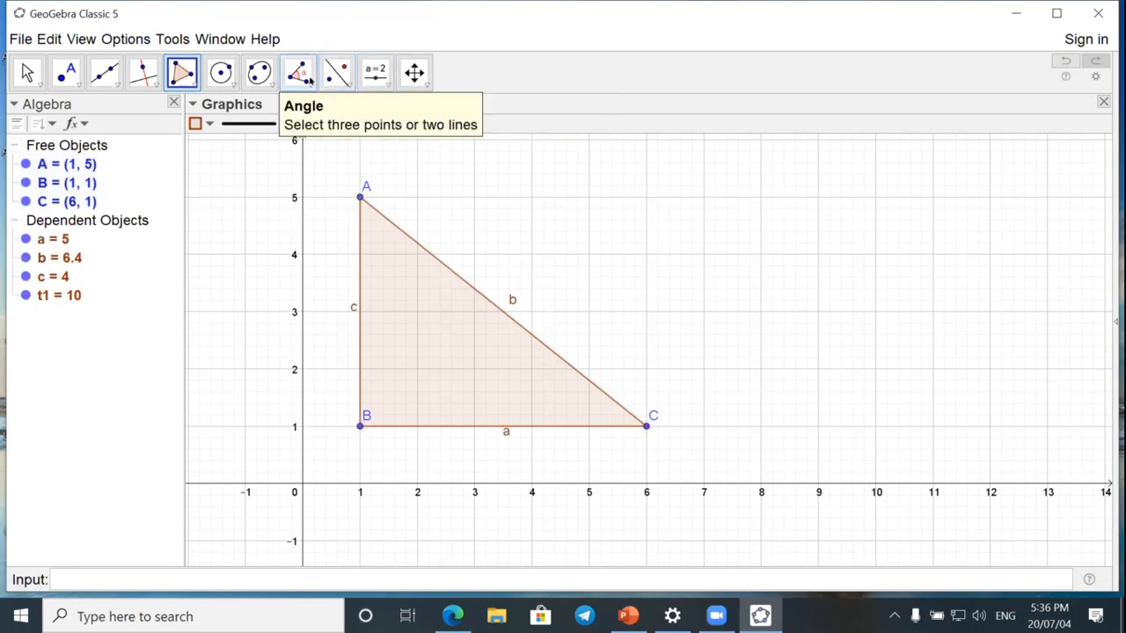
# Try marking all interior angles of the triangle at once with the Angle tool, and undo them.
pyautogui.click(310, 81)
pyautogui.click(309, 81)
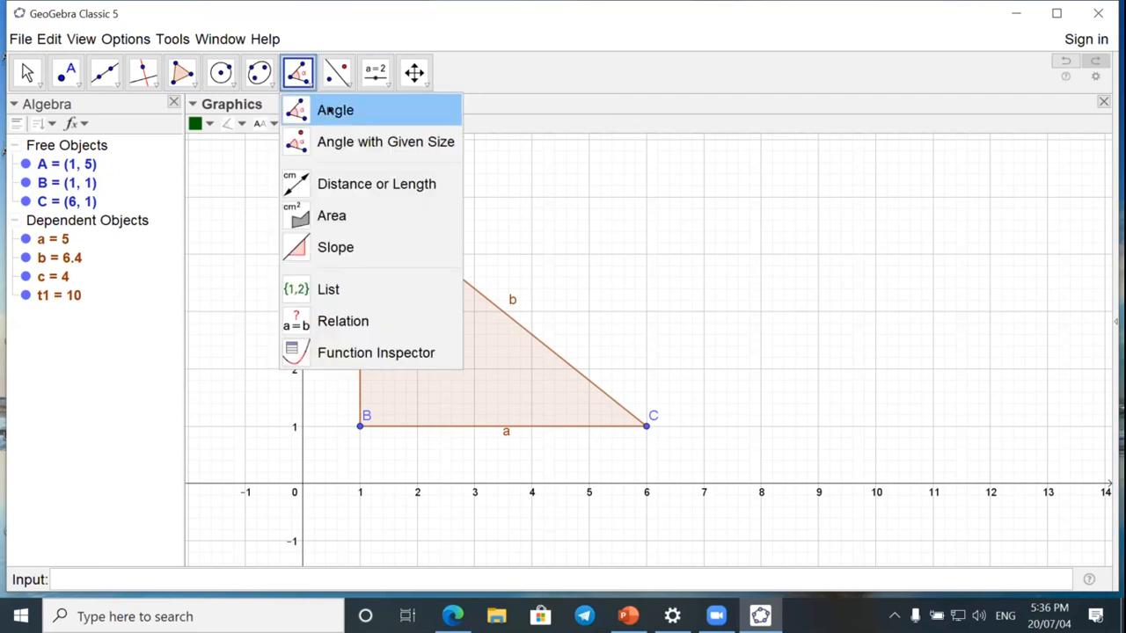
pyautogui.click(330, 110)
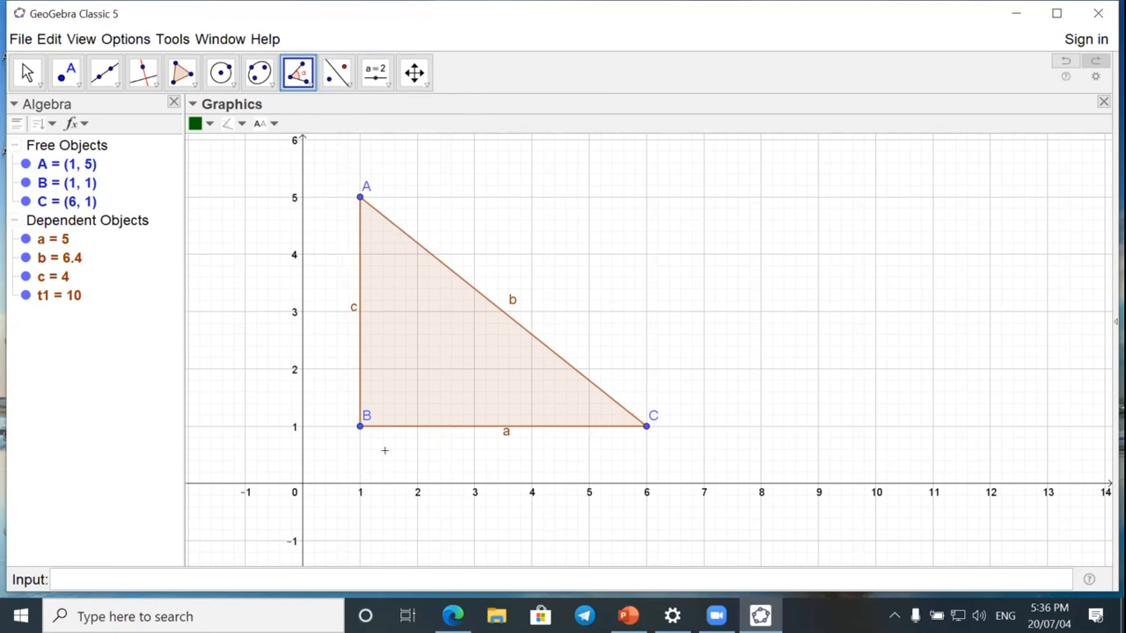
pyautogui.click(432, 328)
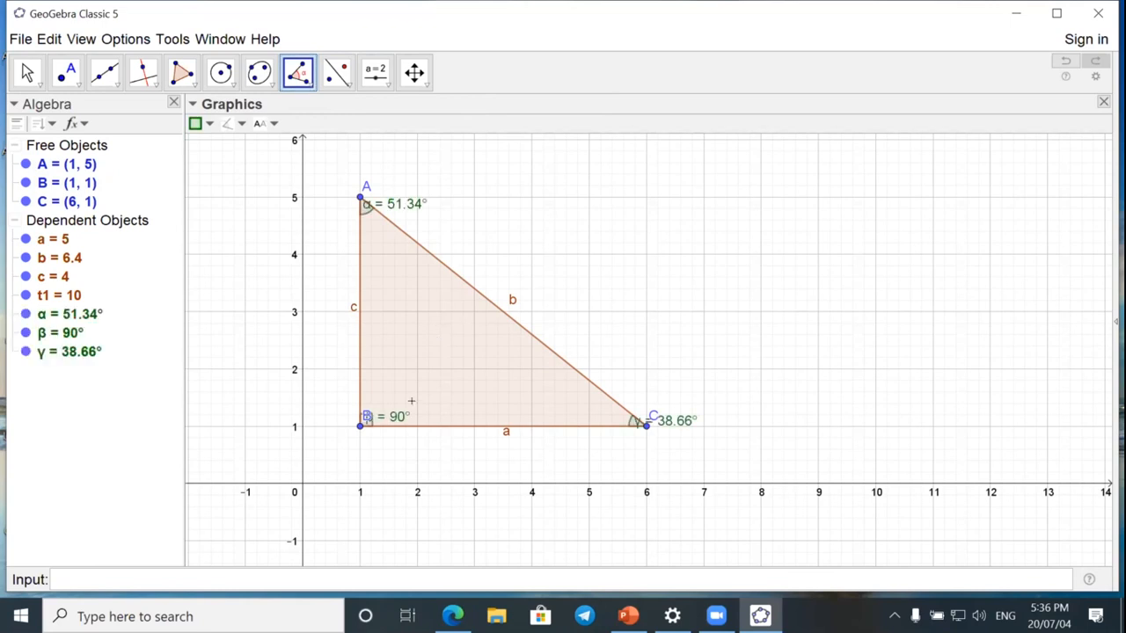
pyautogui.click(1065, 60)
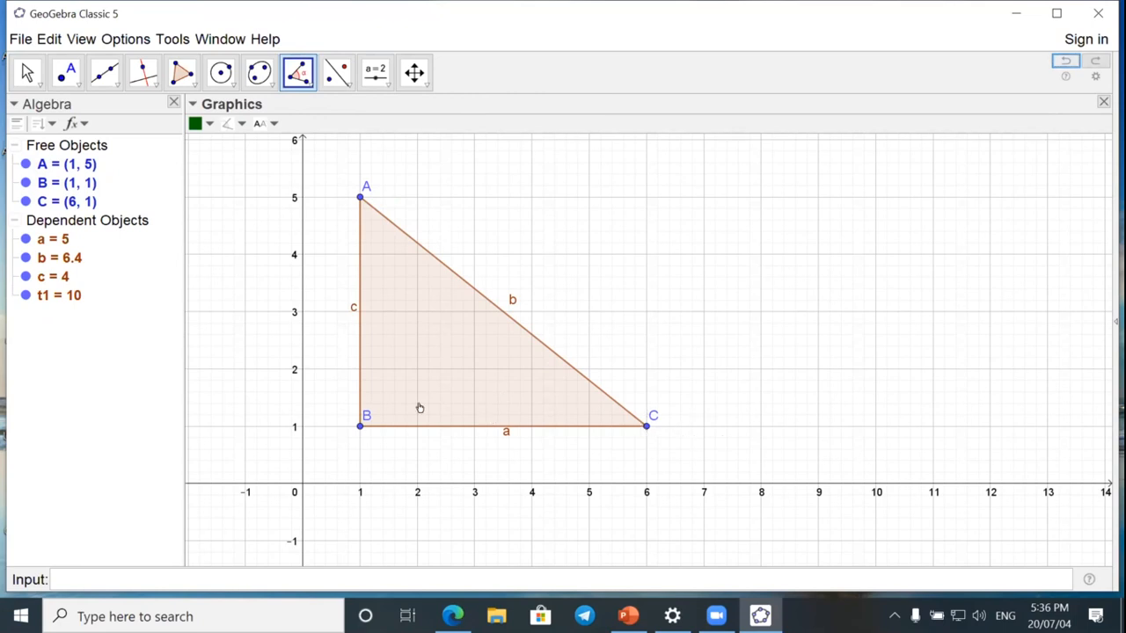
# Mark the triangle's angle at B through points C, B, A and its angle at C through points A, C, B.
pyautogui.click(645, 426)
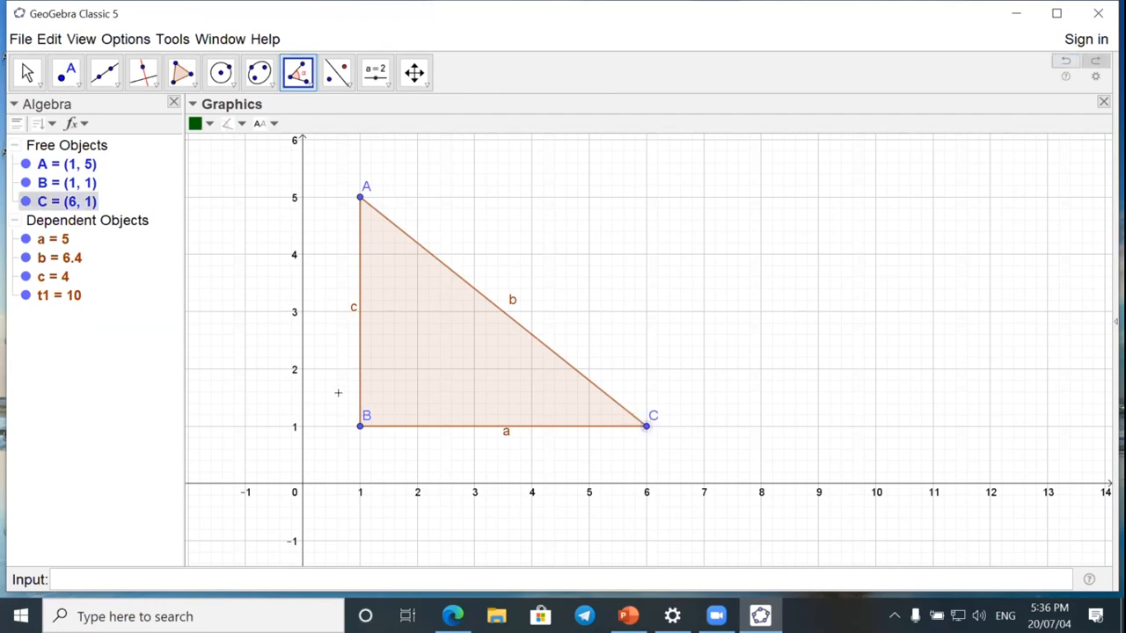
pyautogui.click(359, 426)
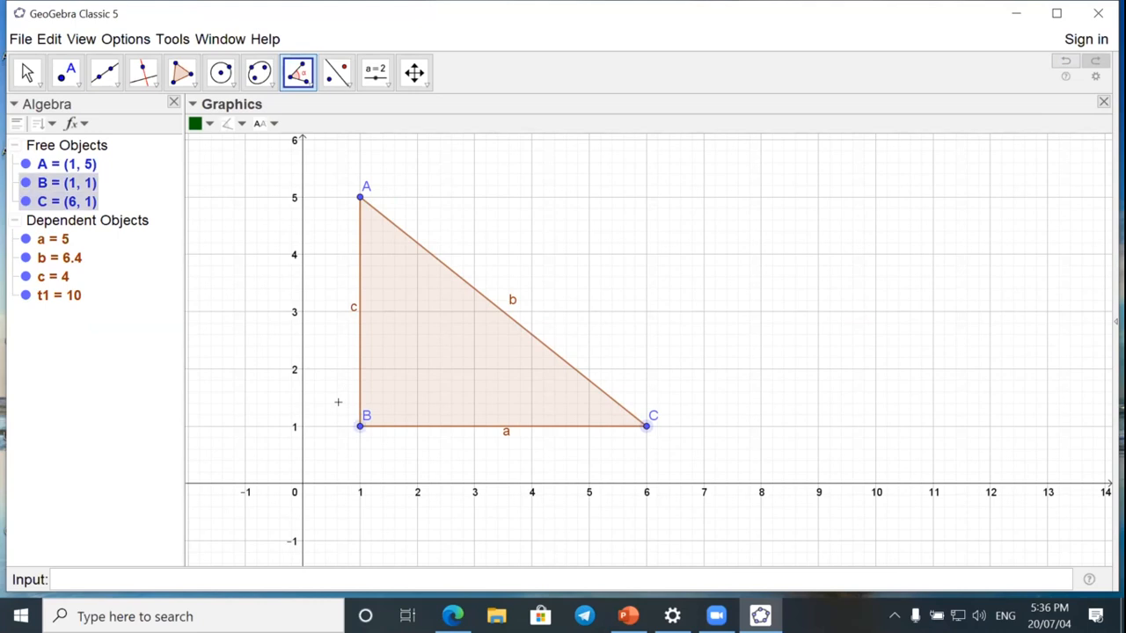
pyautogui.click(349, 186)
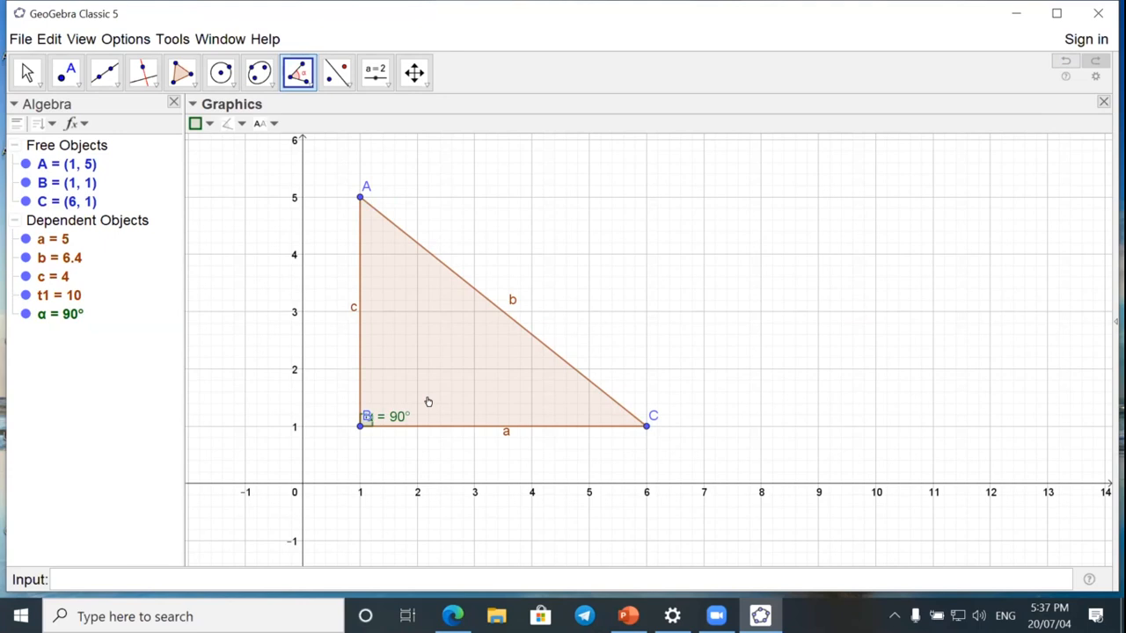
pyautogui.click(348, 186)
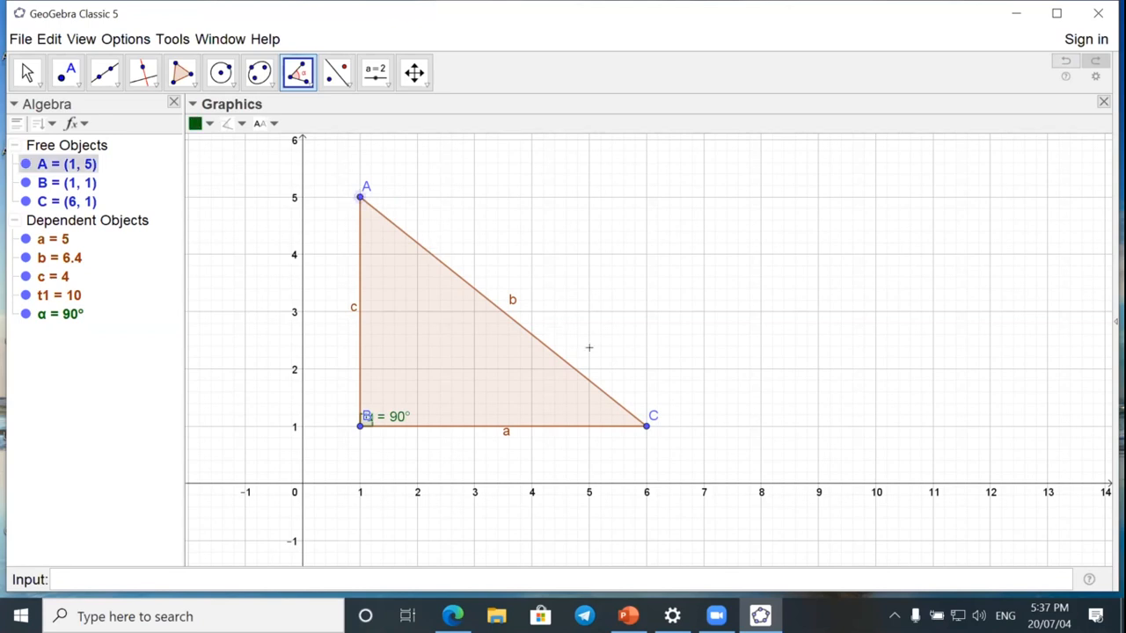
pyautogui.click(644, 426)
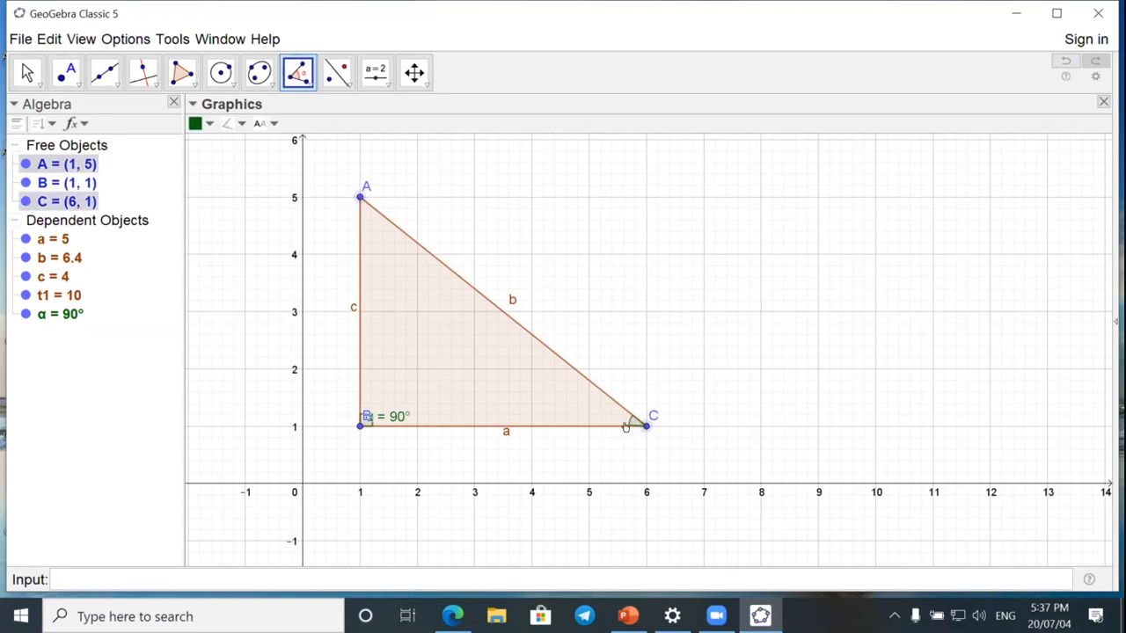
pyautogui.click(474, 419)
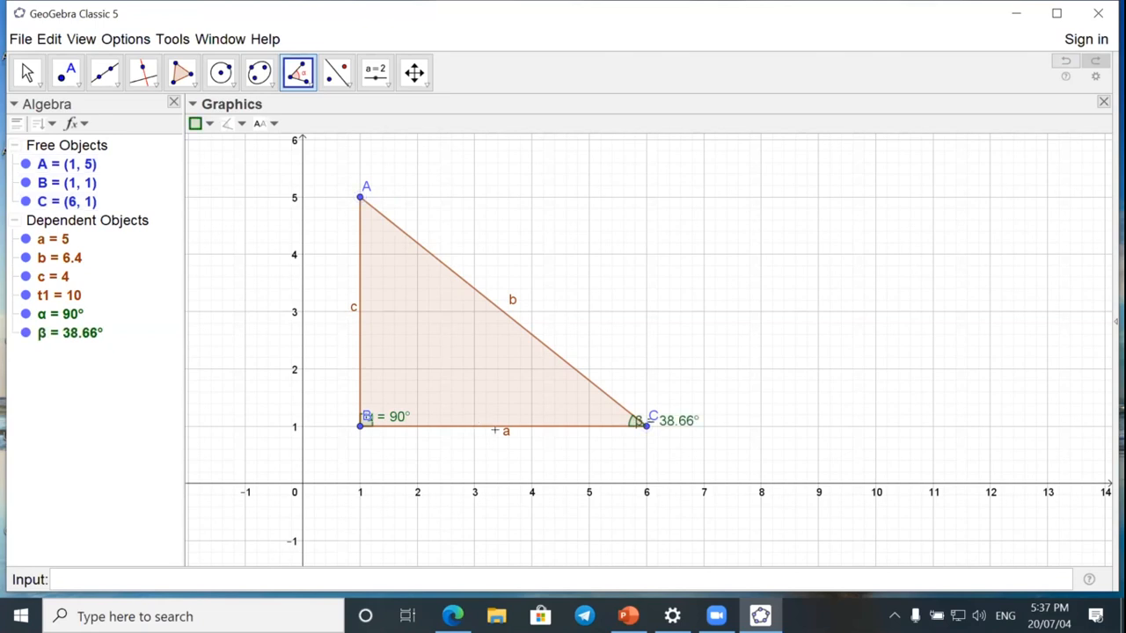
# Move the β label above vertex C and set the rounding to 0 decimal places.
pyautogui.click(27, 72)
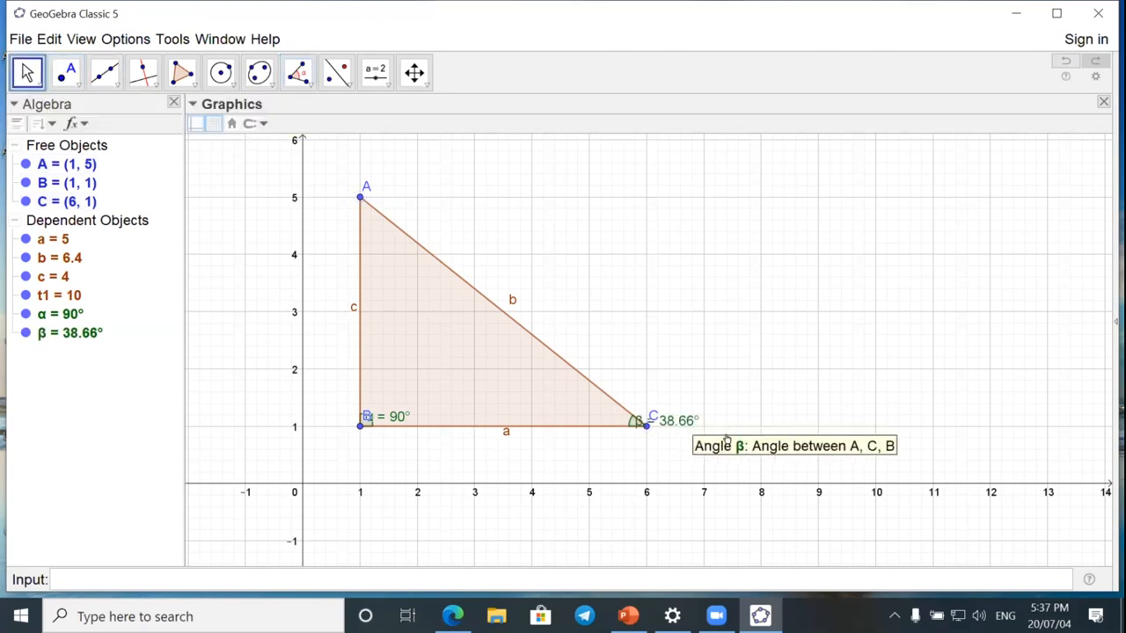
pyautogui.moveTo(670, 420); pyautogui.dragTo(686, 380)
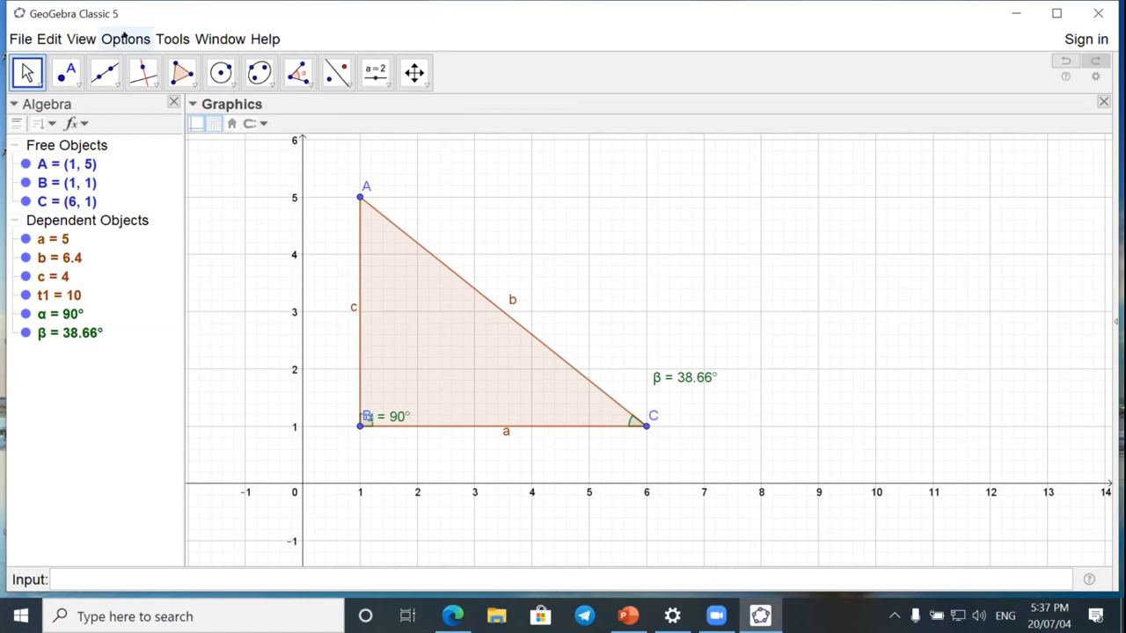
pyautogui.click(124, 39)
pyautogui.moveTo(174, 63)
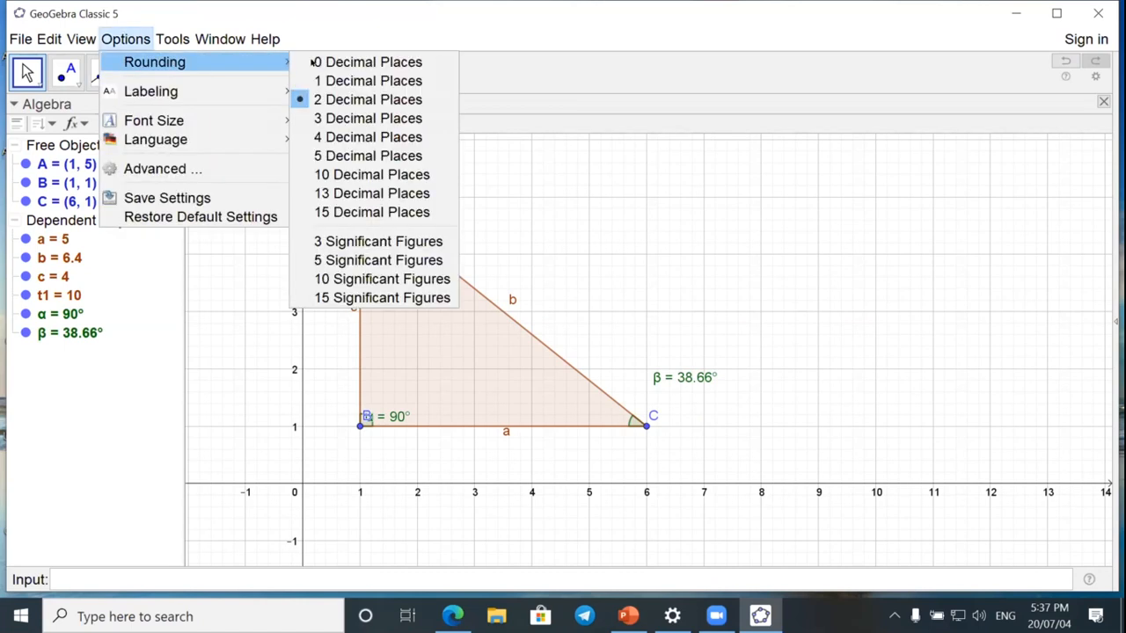
pyautogui.click(328, 61)
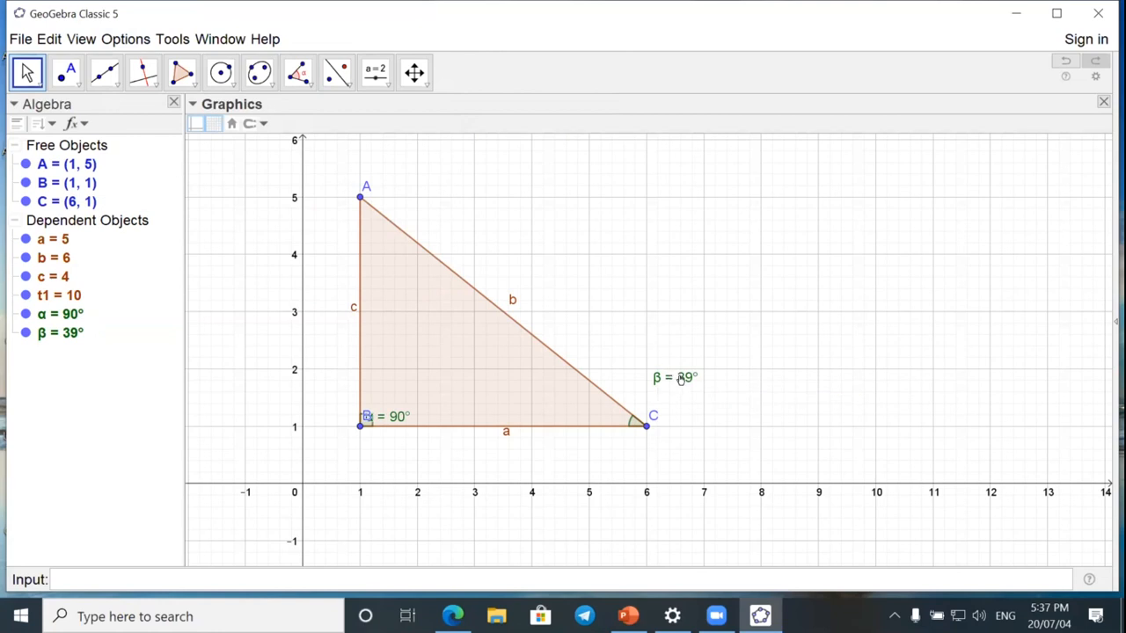
# Reposition the β label just below vertex C and the α label inside the triangle, away from vertex B.
pyautogui.moveTo(664, 377); pyautogui.dragTo(663, 445)
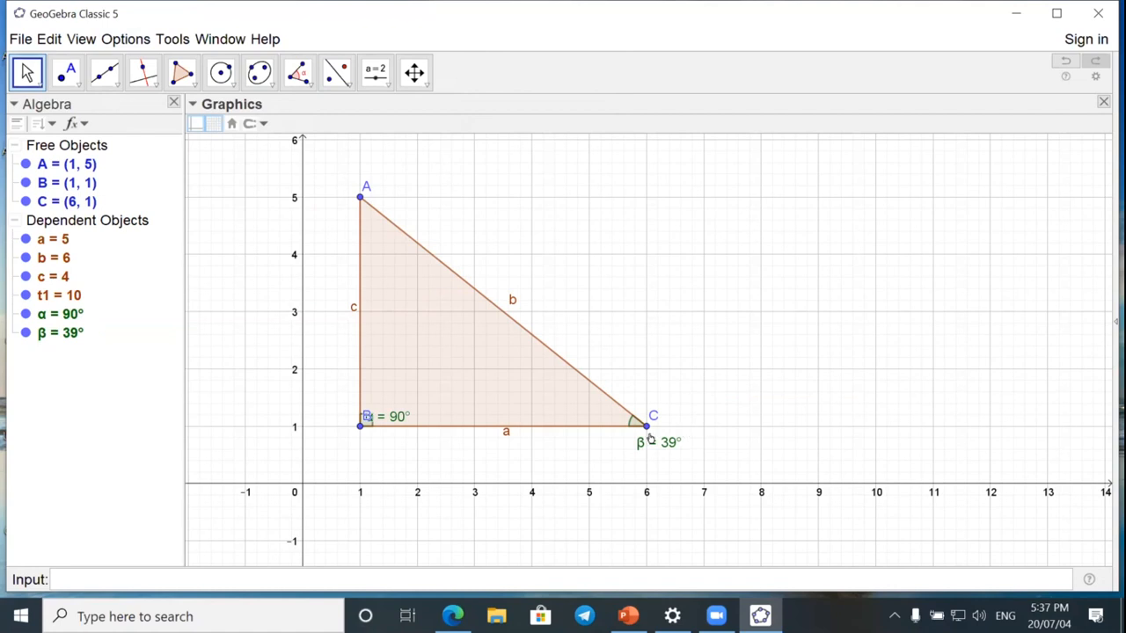
pyautogui.moveTo(398, 412); pyautogui.dragTo(425, 386)
# Draw a pentagon with vertices at about (8, 5), (8.02, 2.85), (11.43, 2.93), (11.56, 4.83) and (9.54, 5.86).
pyautogui.click(182, 74)
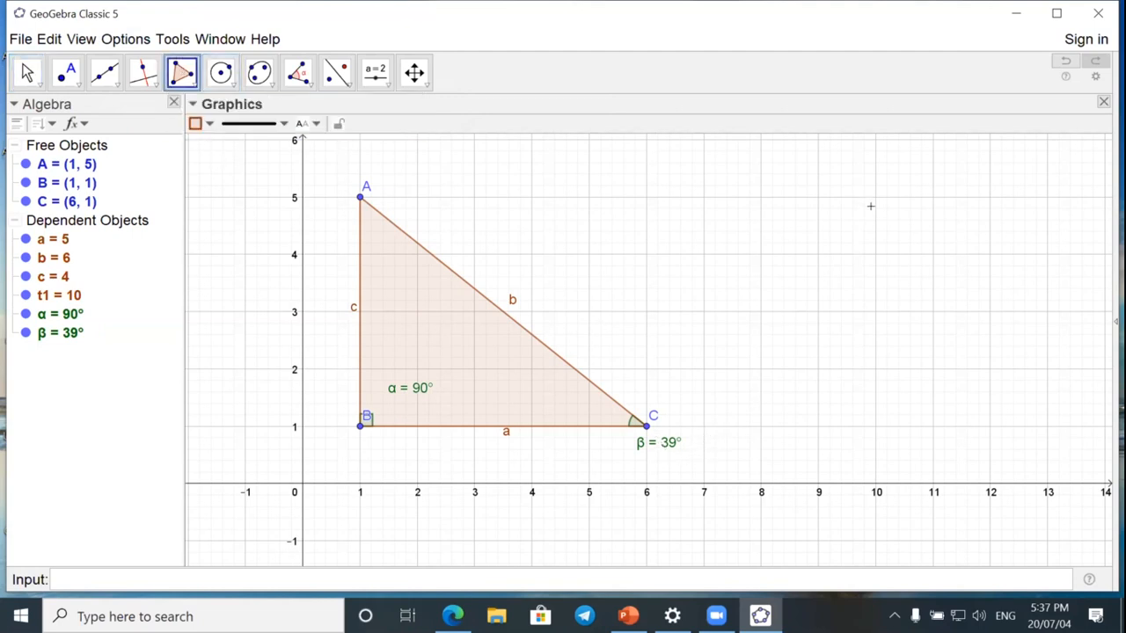
pyautogui.click(760, 197)
pyautogui.click(762, 320)
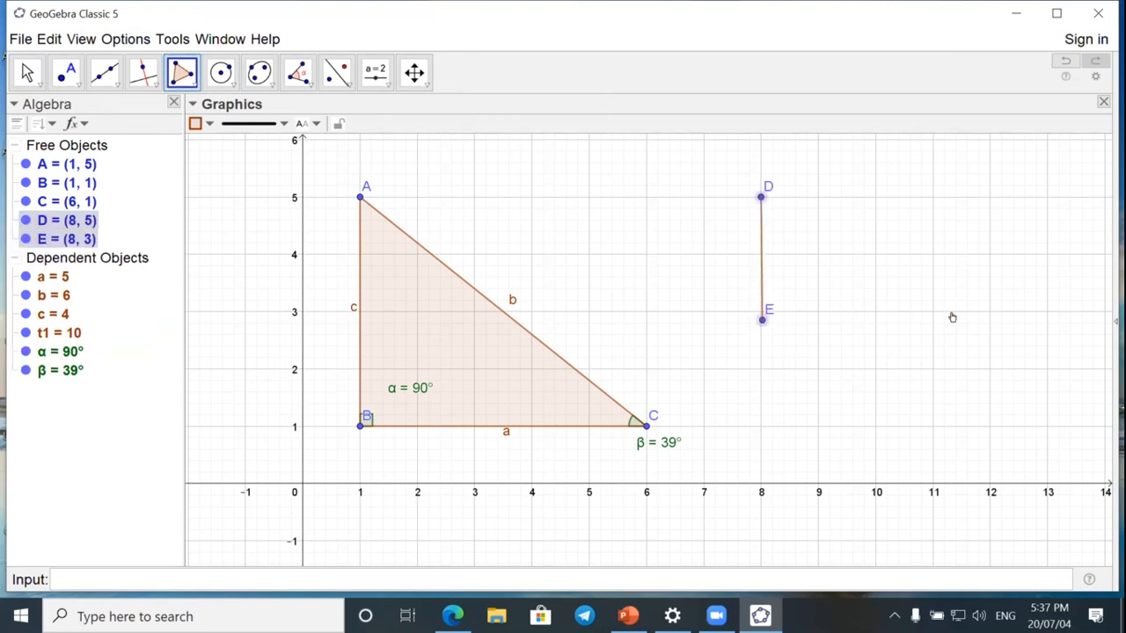
pyautogui.click(957, 315)
pyautogui.click(964, 207)
pyautogui.click(848, 147)
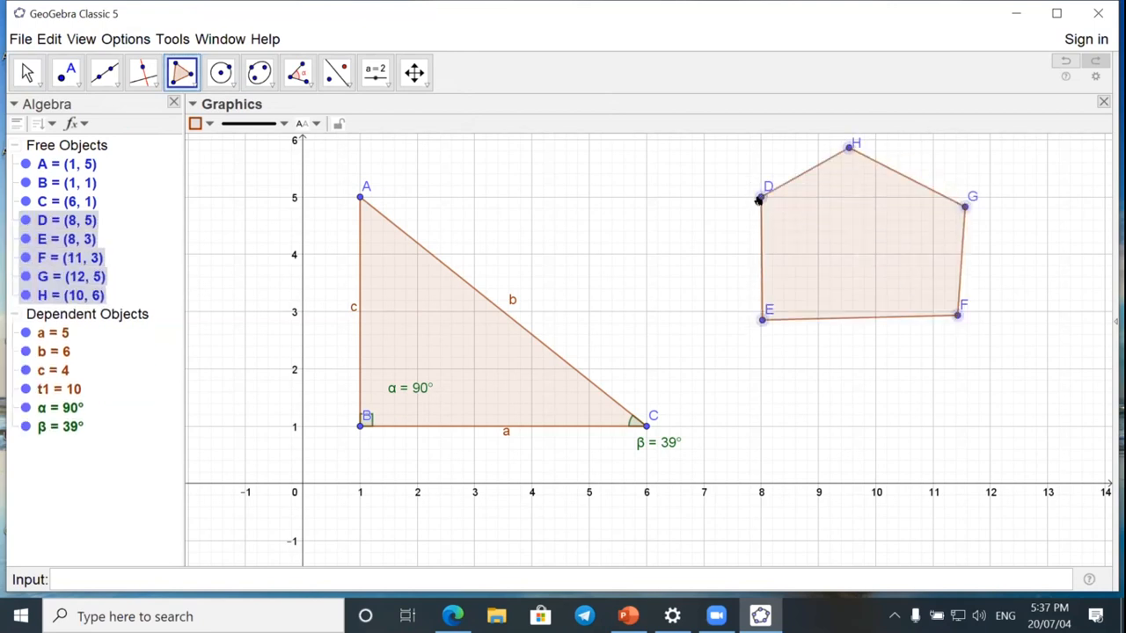
pyautogui.click(759, 198)
# Mark all interior angles of the pentagon at once with the Angle tool.
pyautogui.click(297, 72)
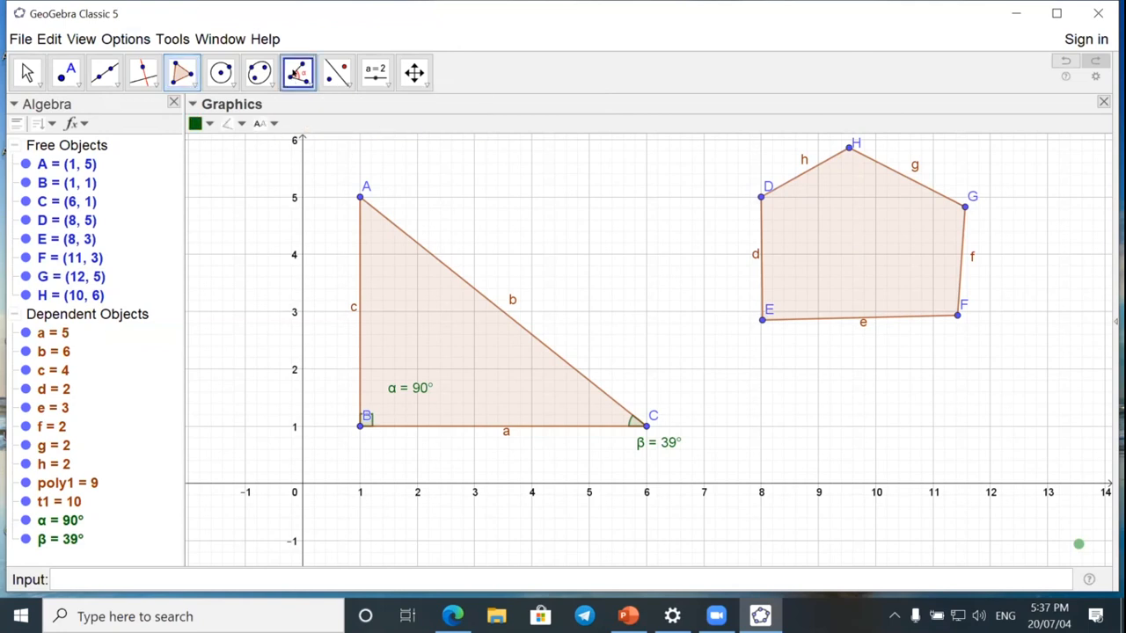
pyautogui.click(297, 72)
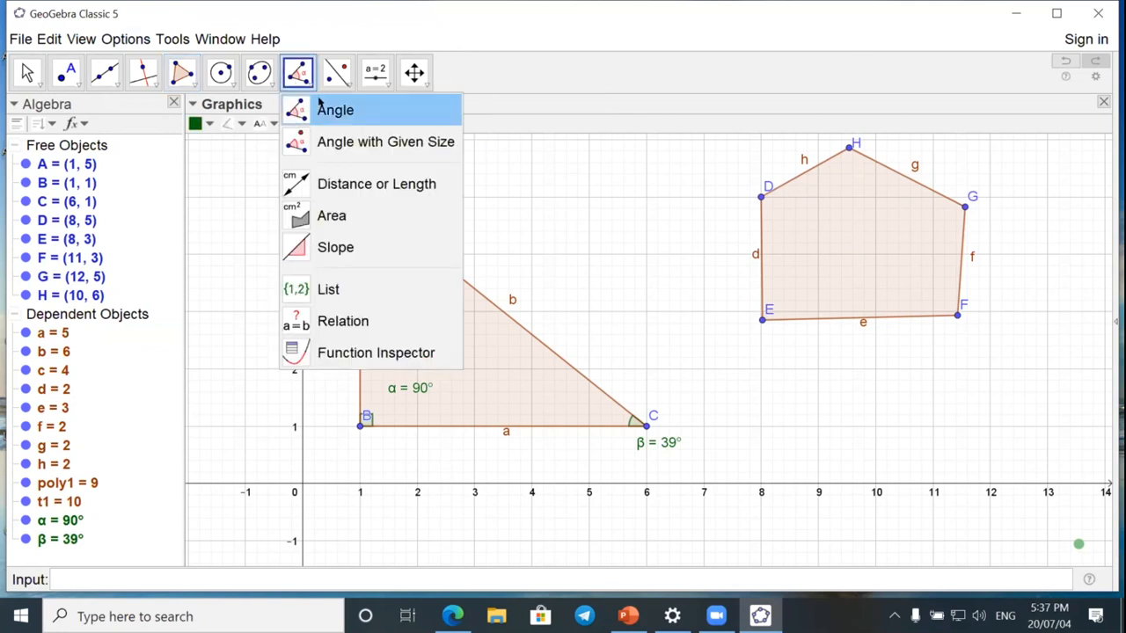
pyautogui.click(318, 106)
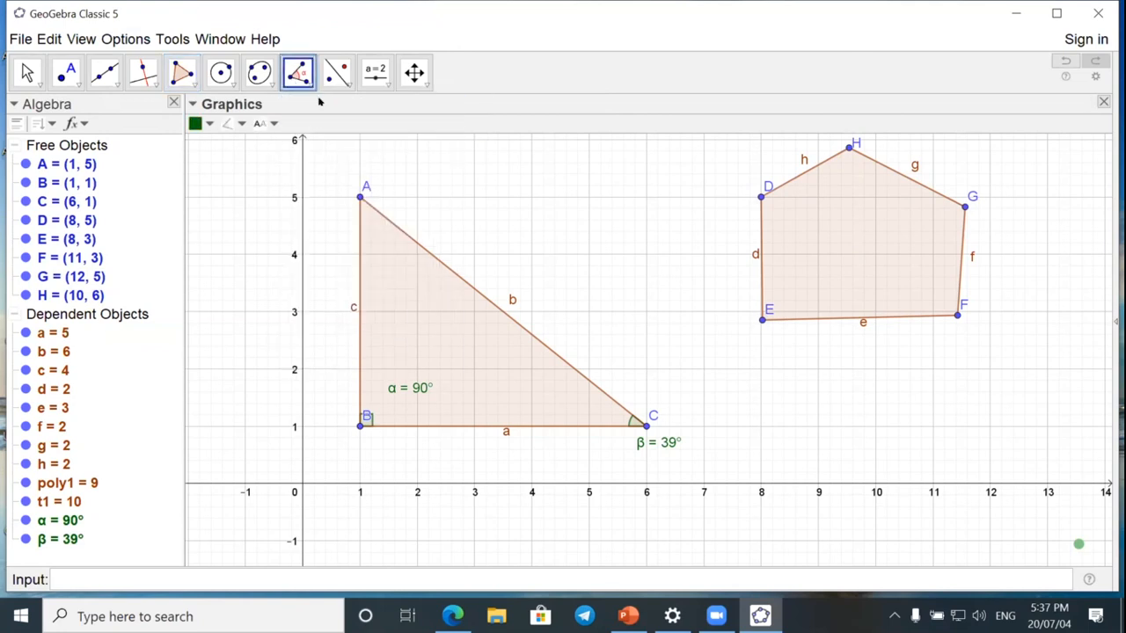
pyautogui.click(858, 222)
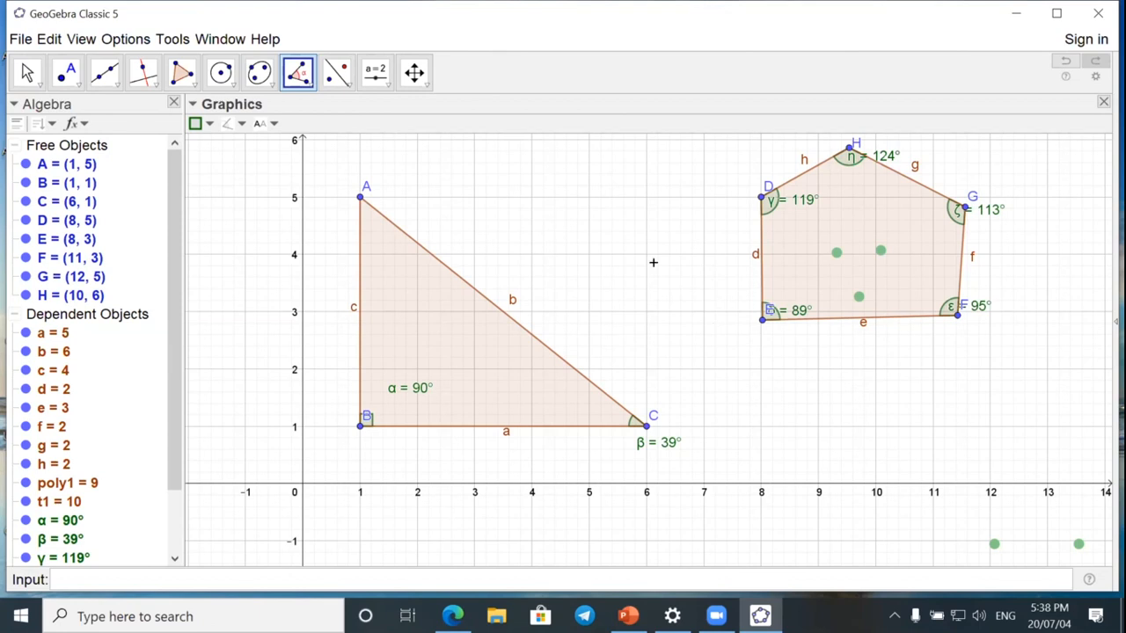
# Set the rounding to 2 decimal places.
pyautogui.click(126, 39)
pyautogui.moveTo(190, 63)
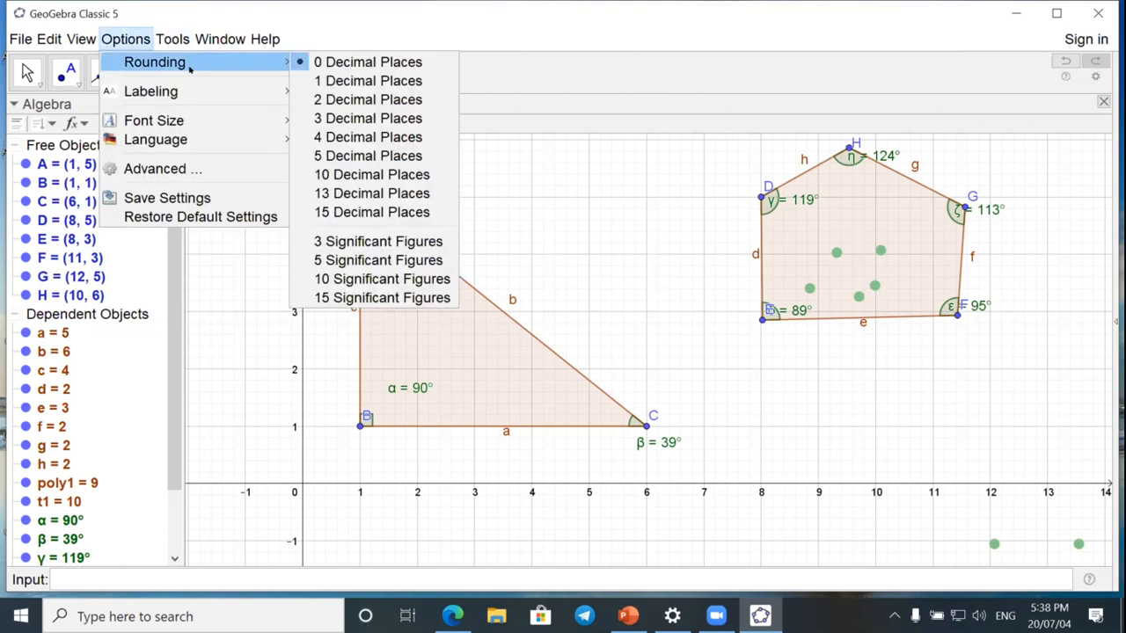
pyautogui.click(391, 100)
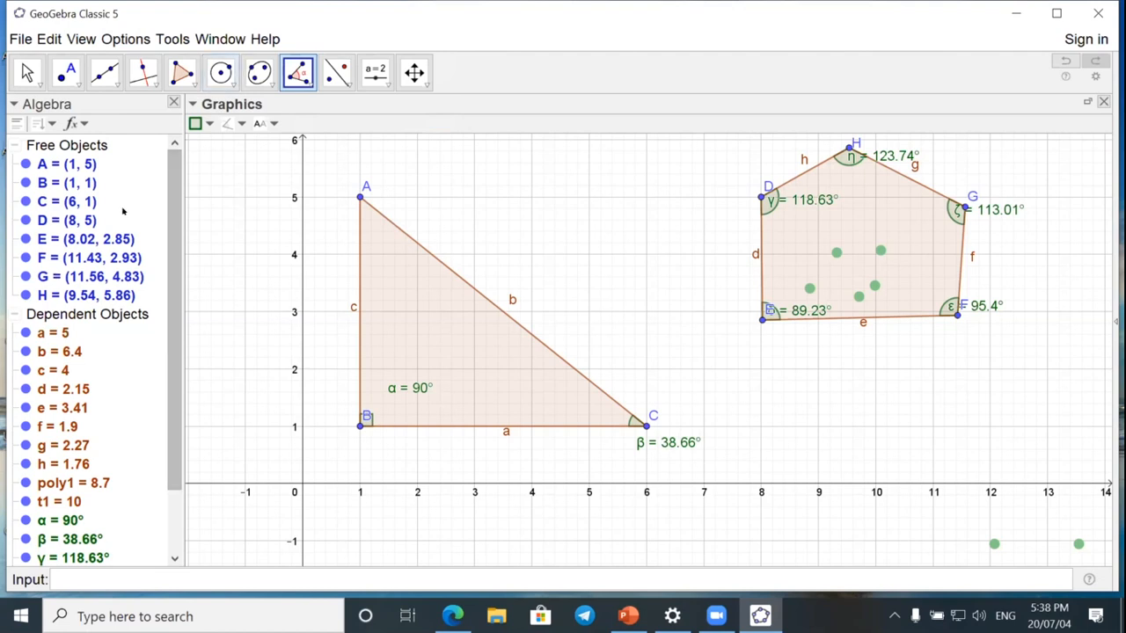
# Select all objects in the construction.
pyautogui.hotkey('ctrl', 'a')
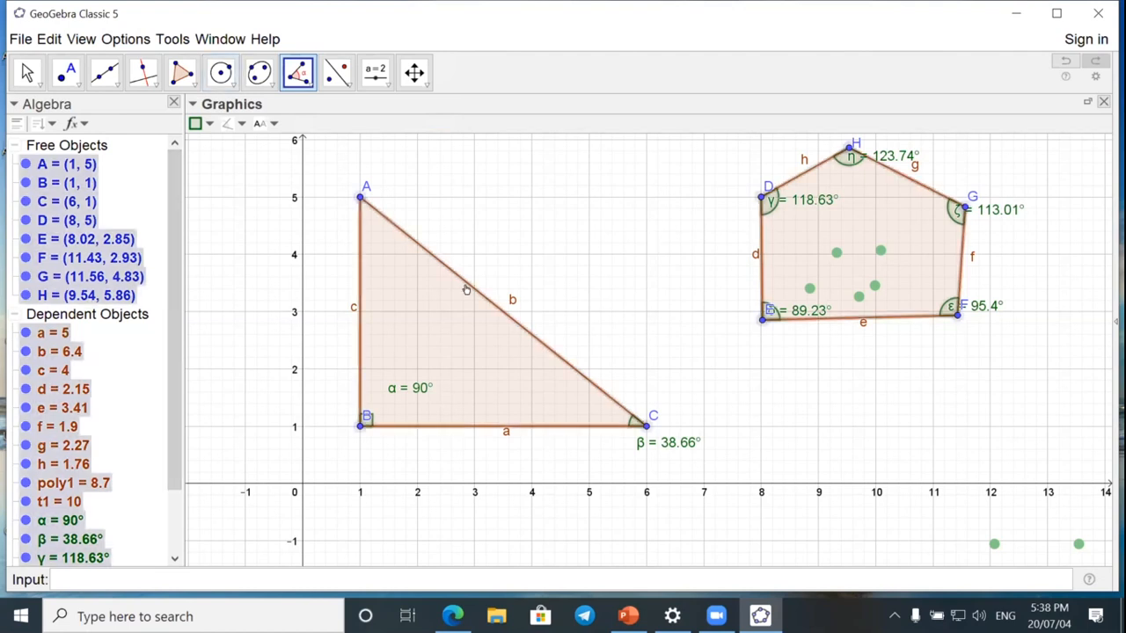